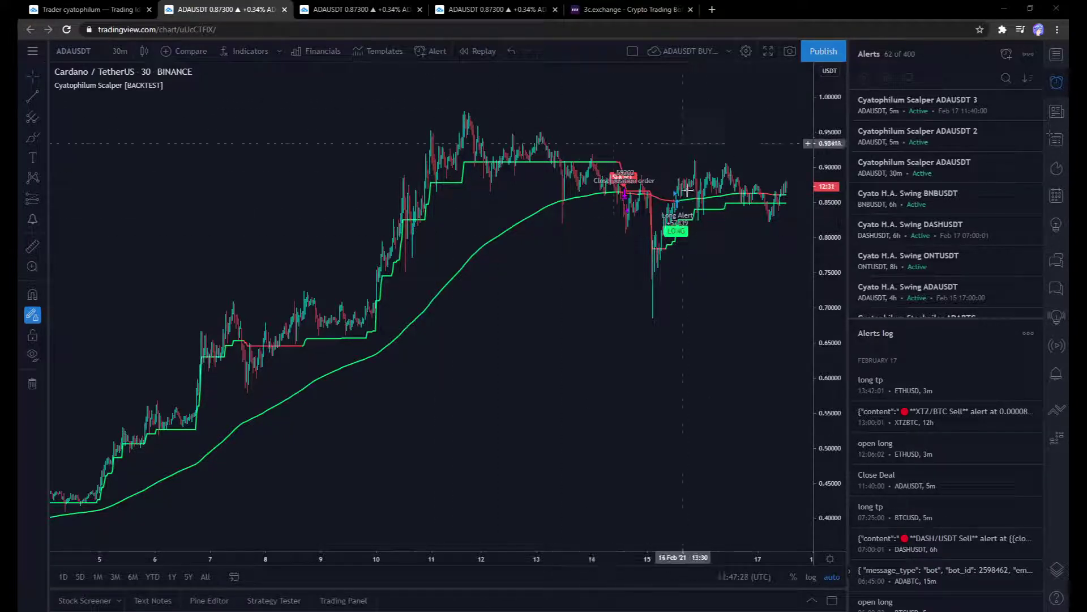
- Add another instance of the favorite indicator Cyatophilum Scalper [BACKTEST] to the ADAUSDT 30-minute chart
scroll(504, 102, "right", 3)
scroll(547, 117, "right", 2)
scroll(547, 116, "right", 1)
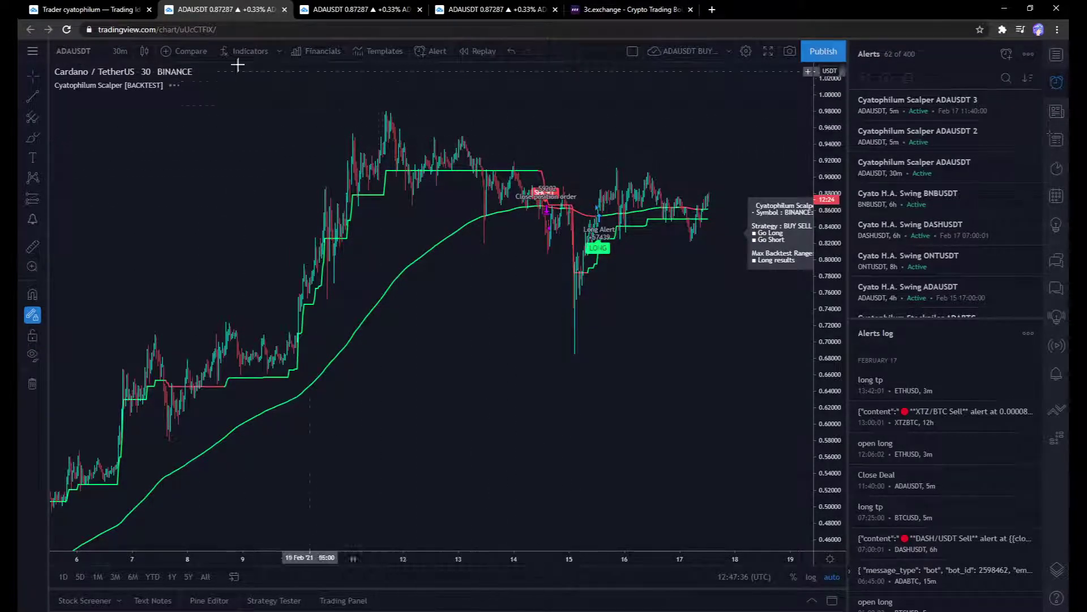
left_click_drag(531, 152, 409, 155)
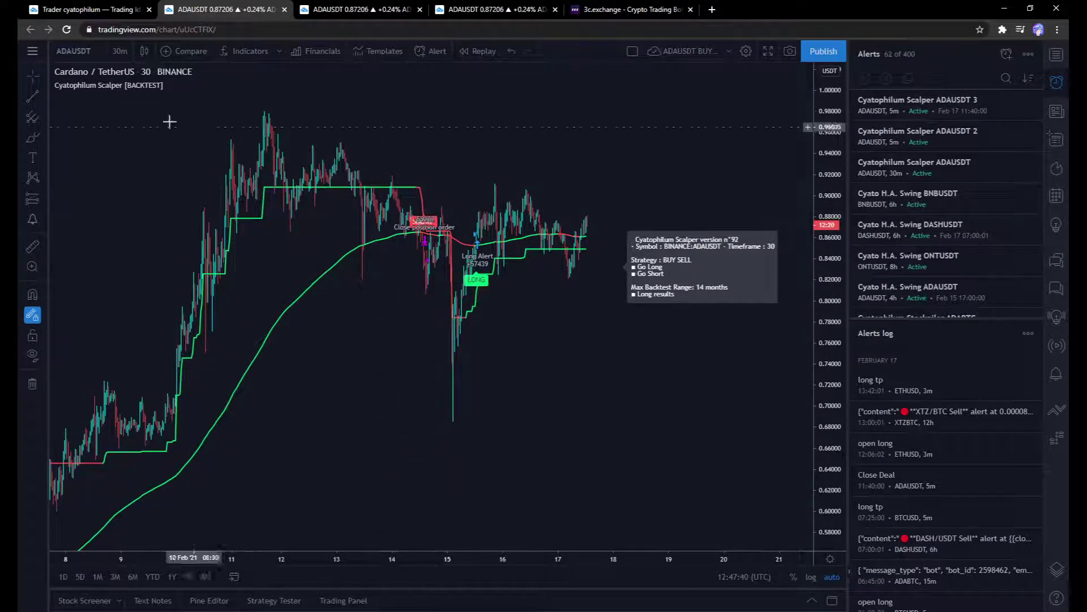
left_click(279, 51)
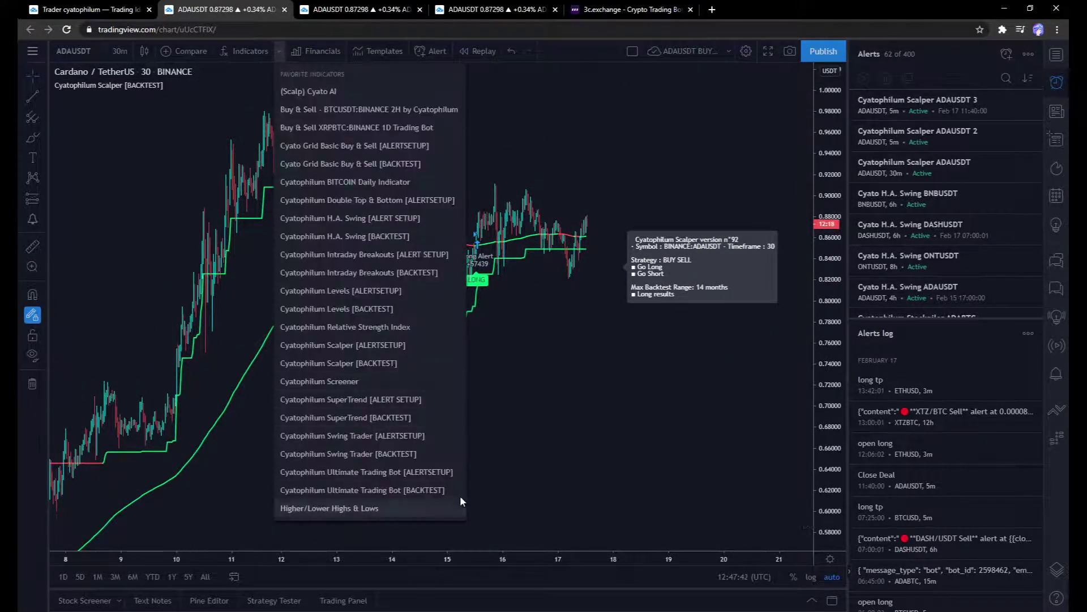
left_click(387, 364)
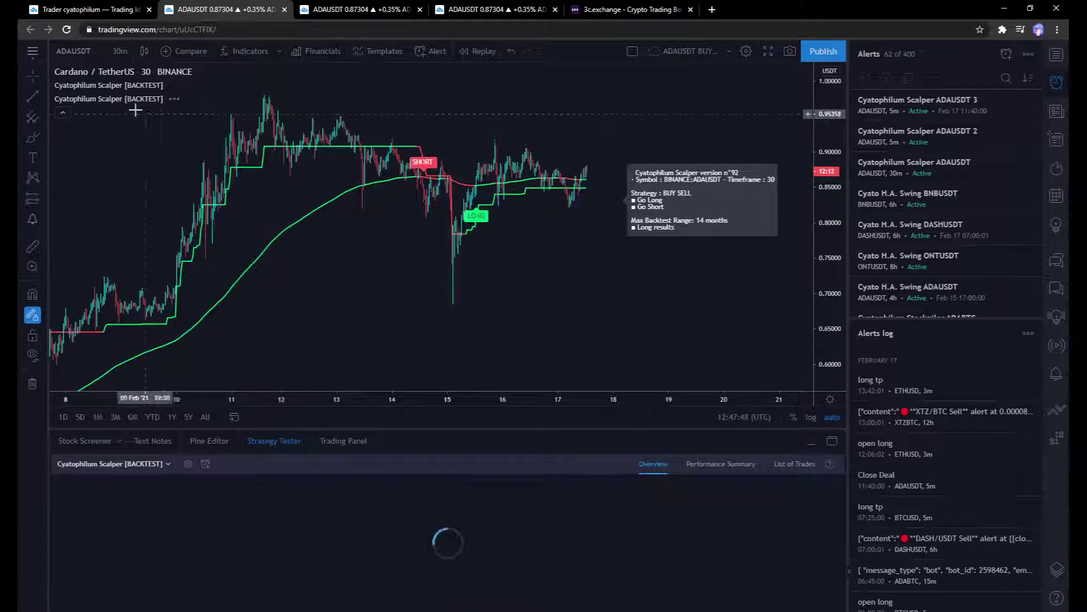
- Open the settings of the newly added Cyatophilum Scalper [BACKTEST] and look through the strategy choices, keeping BUY SELL
mouse_move(182, 95)
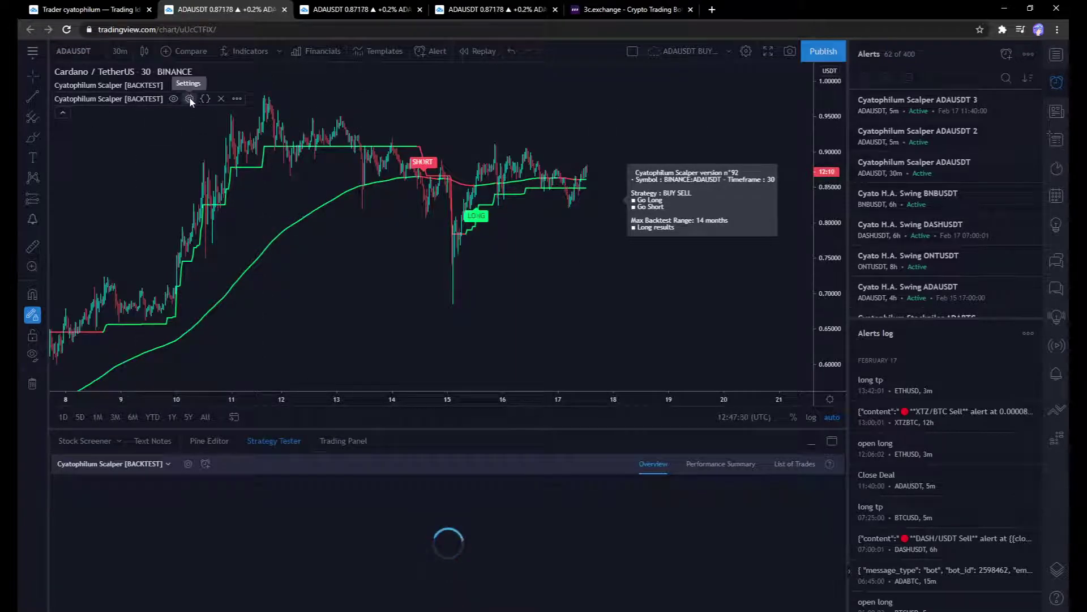
left_click(189, 98)
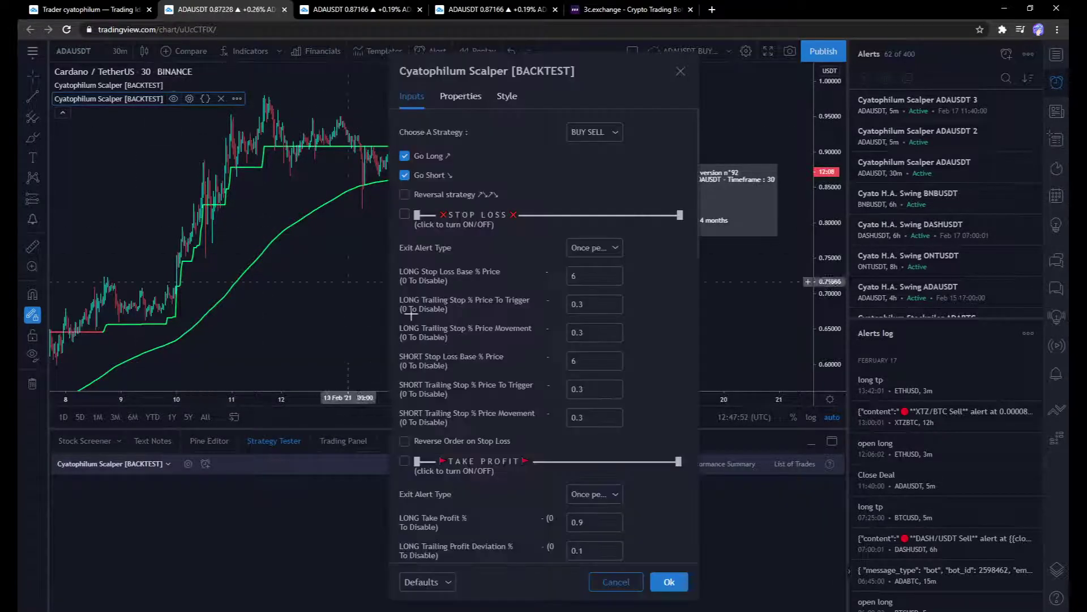
left_click(594, 132)
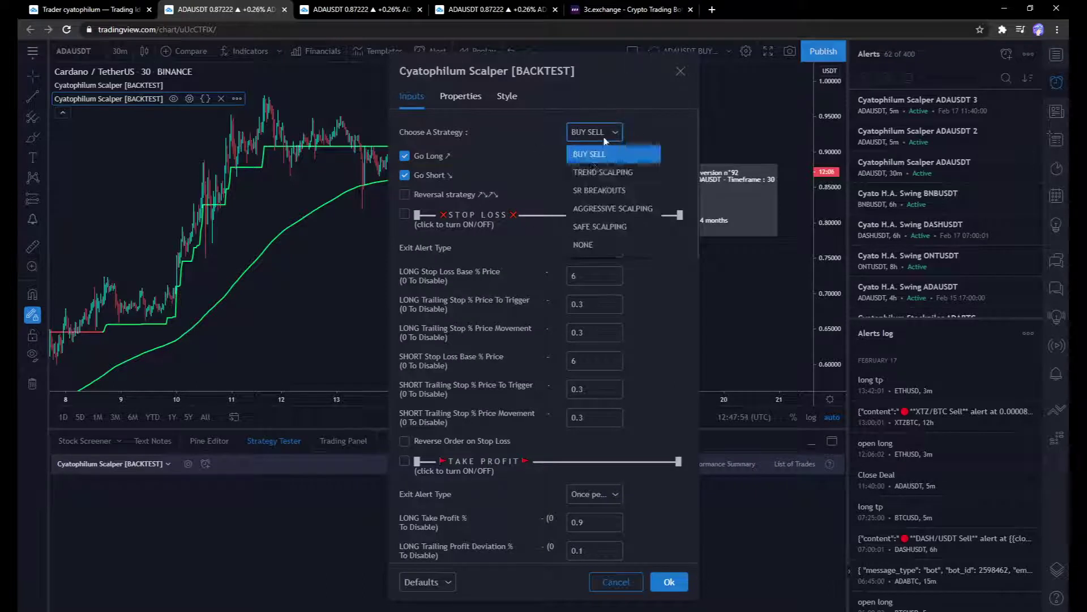
left_click(532, 142)
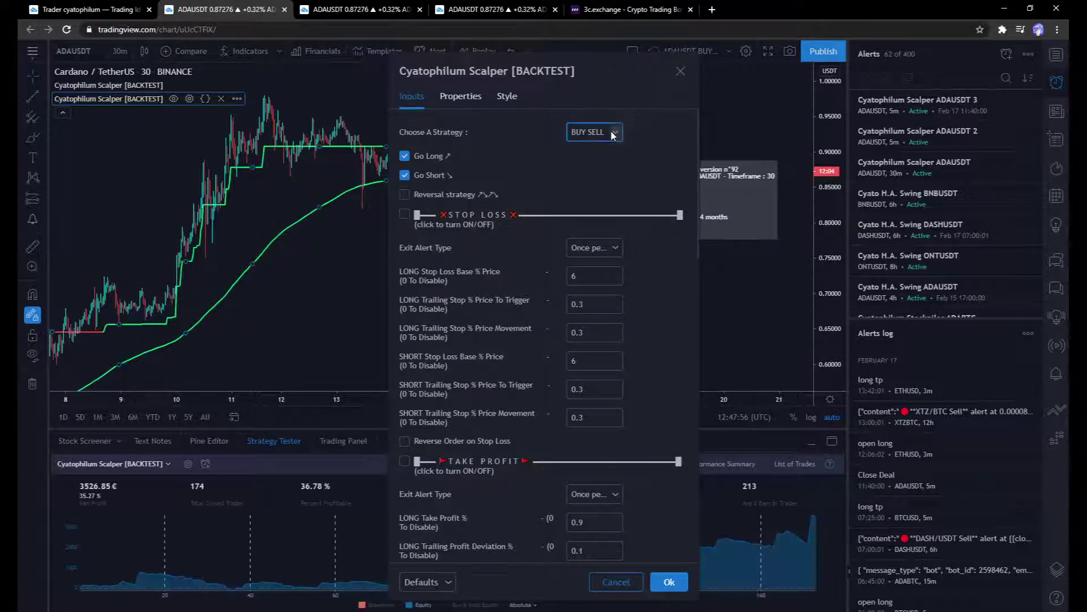
left_click(610, 131)
left_click(511, 130)
left_click(594, 141)
left_click(543, 146)
- Disable short trades in the new indicator's backtest settings and apply the change
scroll(486, 472, "down", 3)
scroll(474, 301, "up", 2)
scroll(515, 208, "down", 4)
scroll(493, 259, "down", 5)
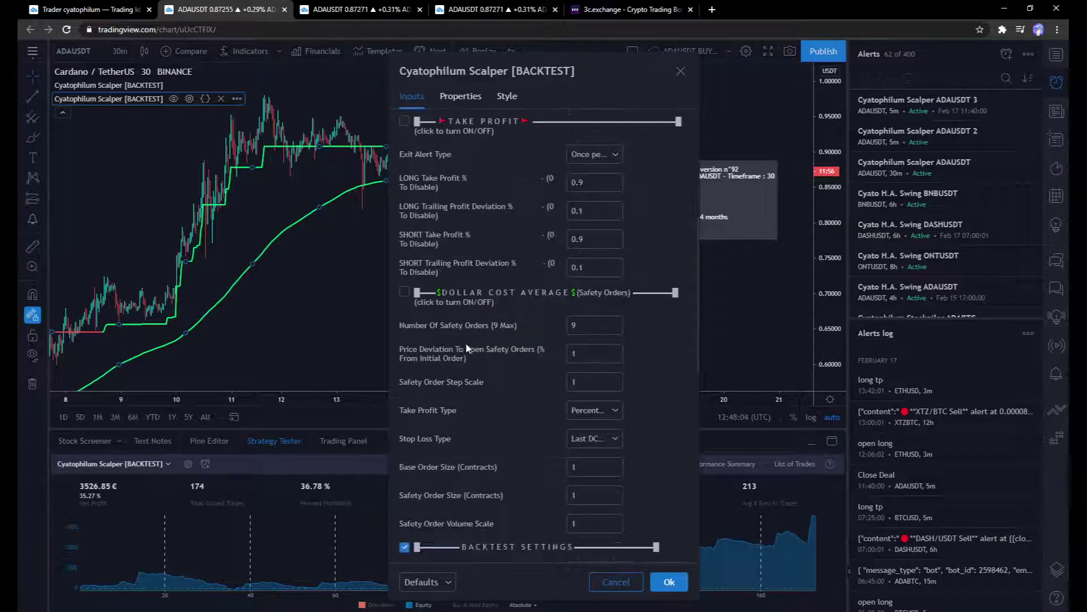
left_click(467, 475)
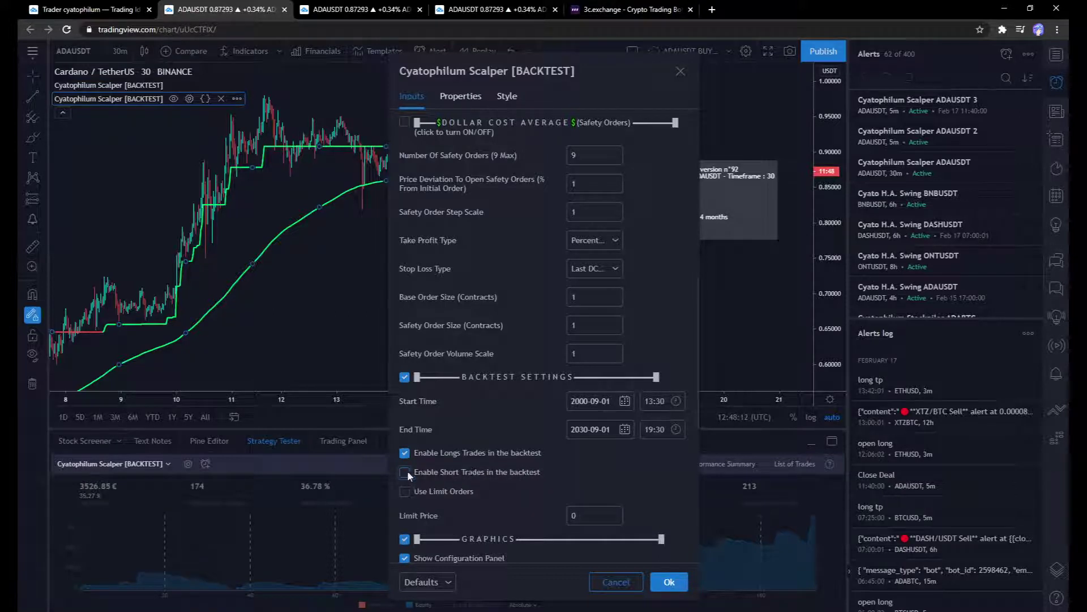
left_click(660, 580)
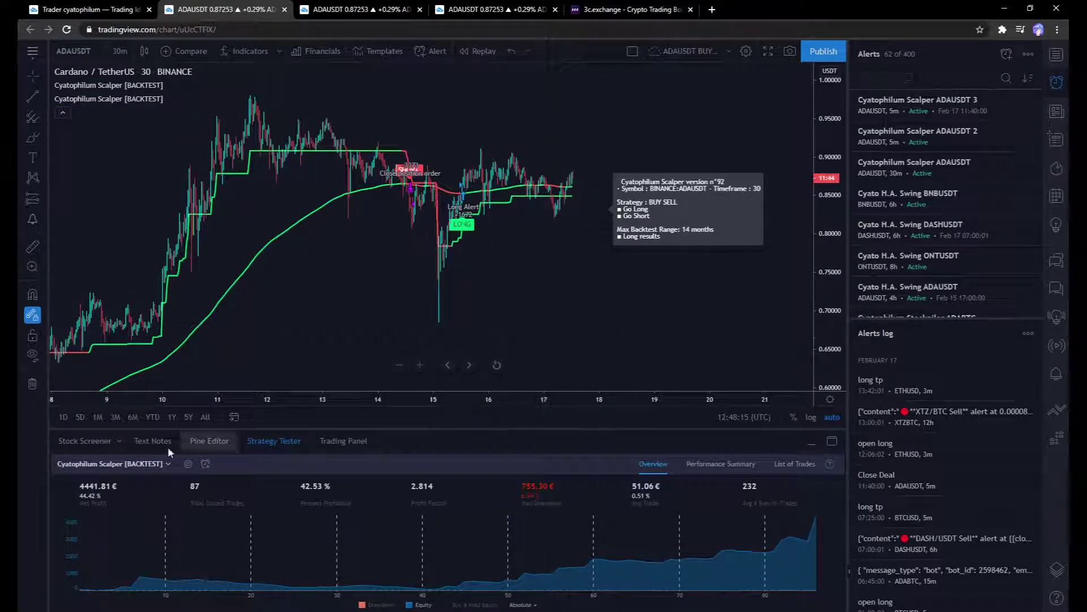
- Compare the reports of the two Cyatophilum Scalper [BACKTEST] instances, ending on the second one
left_click(114, 463)
left_click(122, 497)
left_click(113, 463)
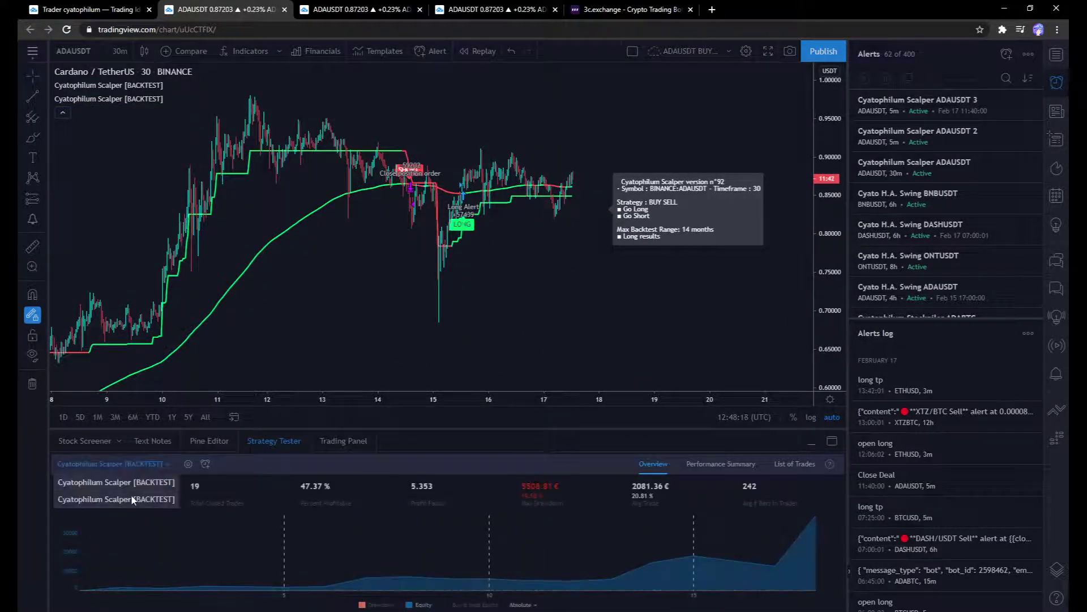
left_click(132, 499)
- Set the second instance's backtest start date to 2020-09-01 and apply it
left_click(188, 464)
scroll(511, 425, "down", 11)
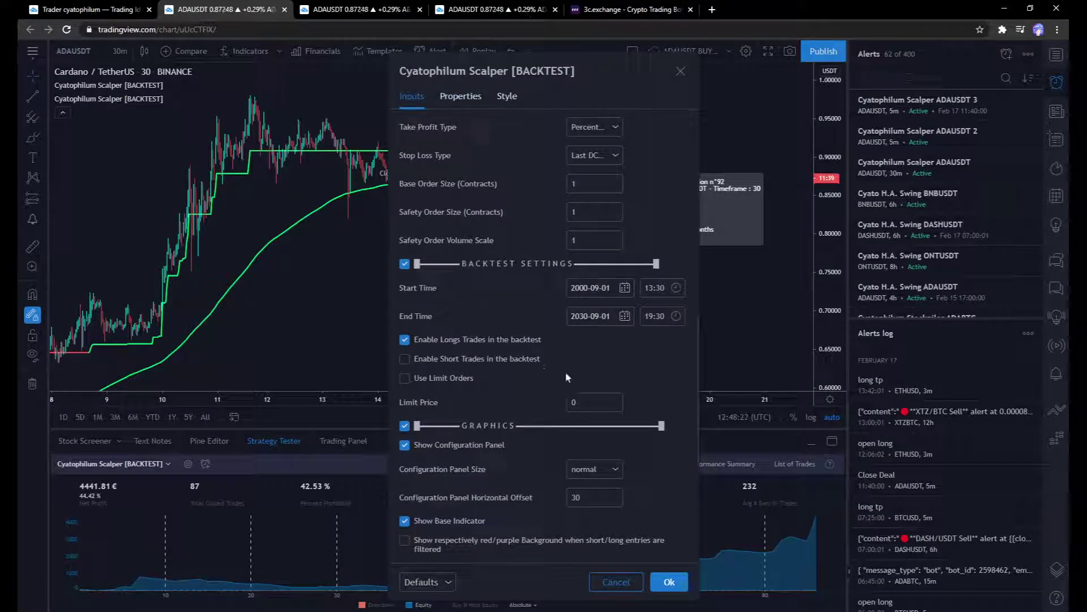
left_click(585, 288)
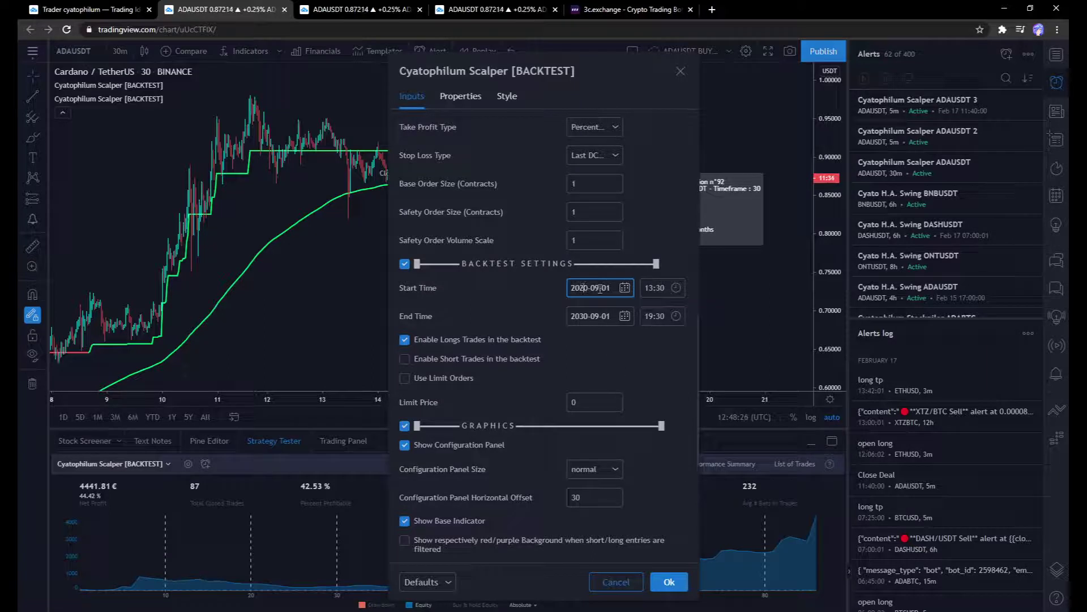
left_click(522, 295)
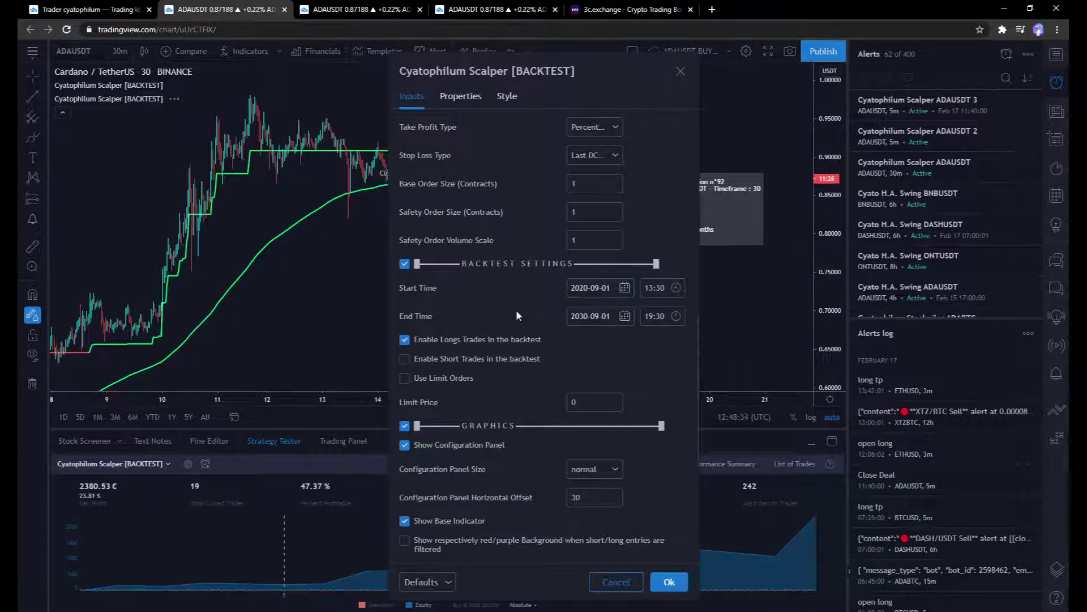
left_click(669, 582)
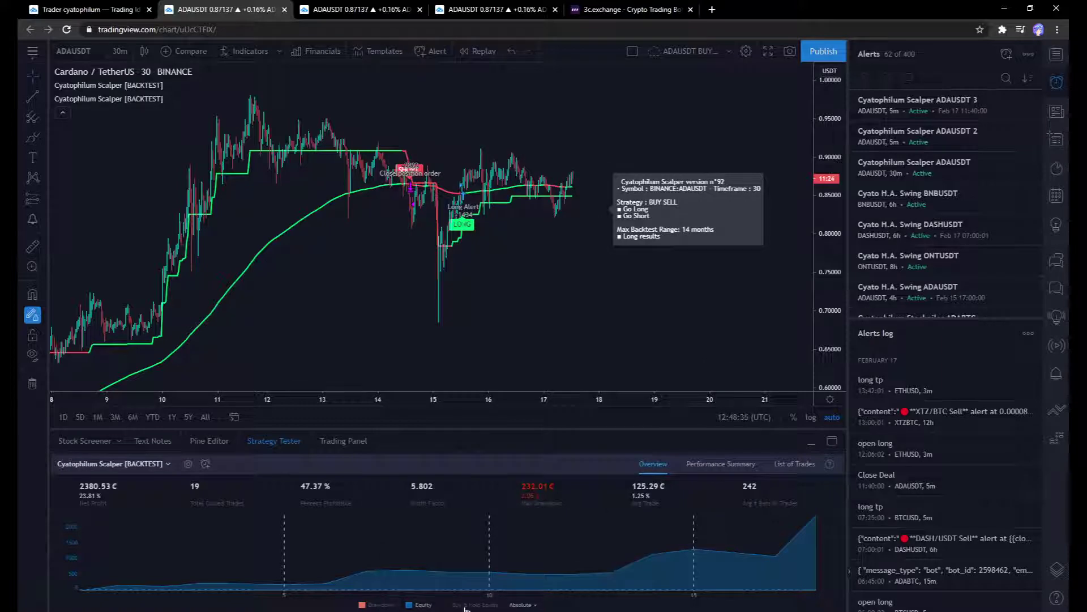
- Show the buy and hold equity curve, and set the strategy's order size to 100% of equity
left_click(474, 606)
right_click(709, 454)
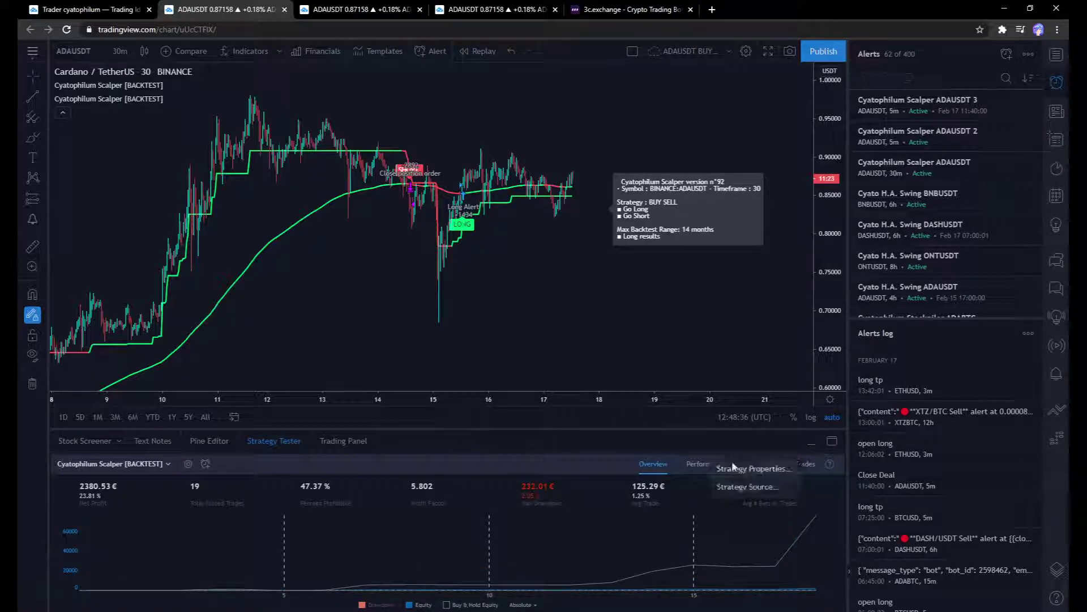
left_click(731, 468)
left_click(456, 95)
left_click(546, 184)
type("00")
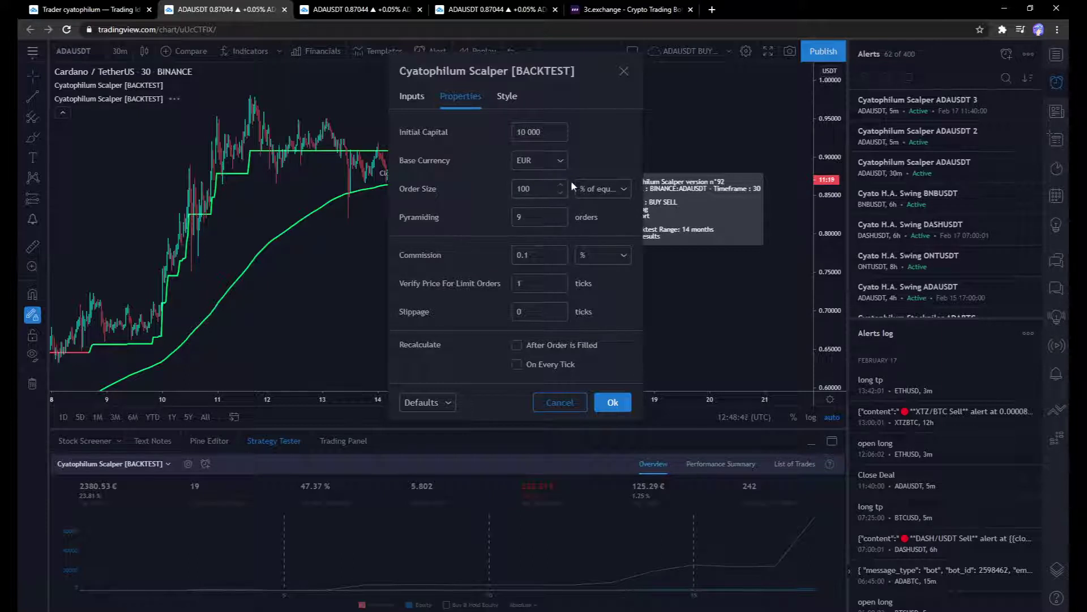
left_click(629, 403)
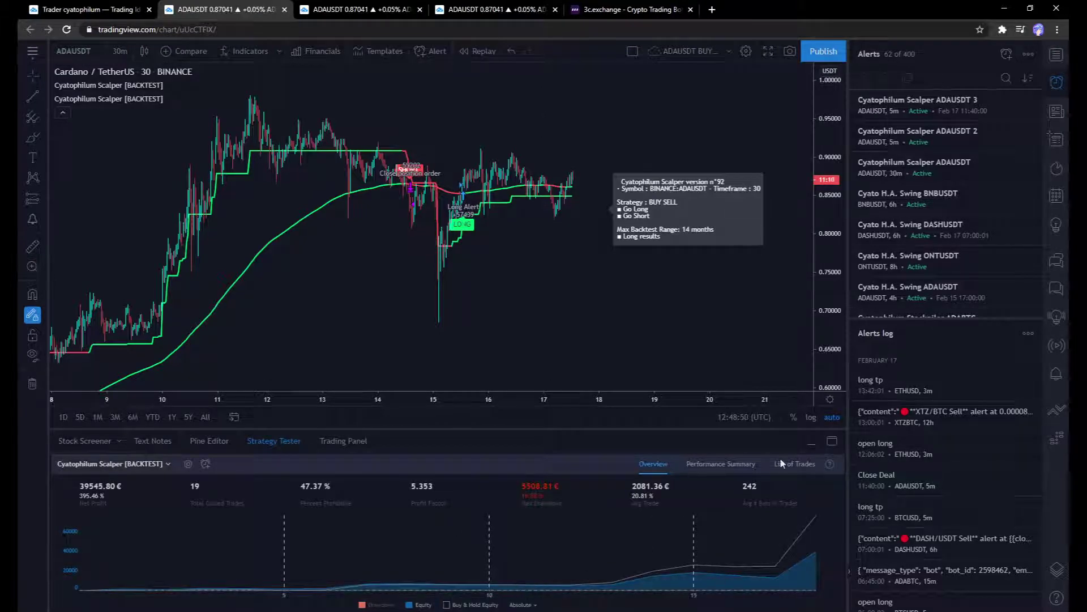
- Show the backtest's performance summary in an enlarged report area and review its profit, drawdown and trade metrics
left_click_drag(481, 351, 523, 339)
left_click(719, 464)
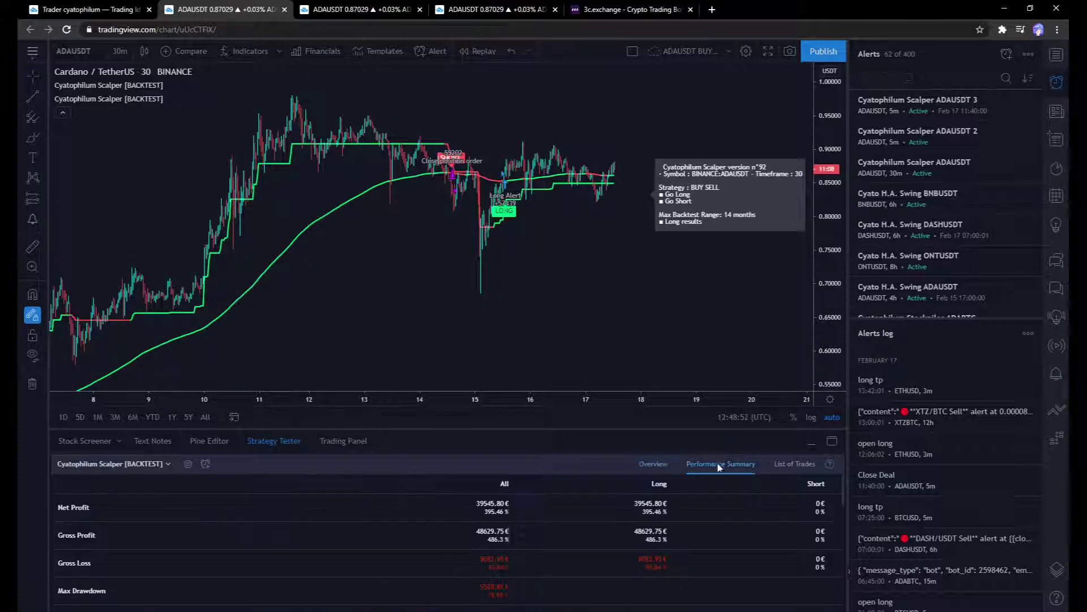
left_click_drag(696, 430, 695, 297)
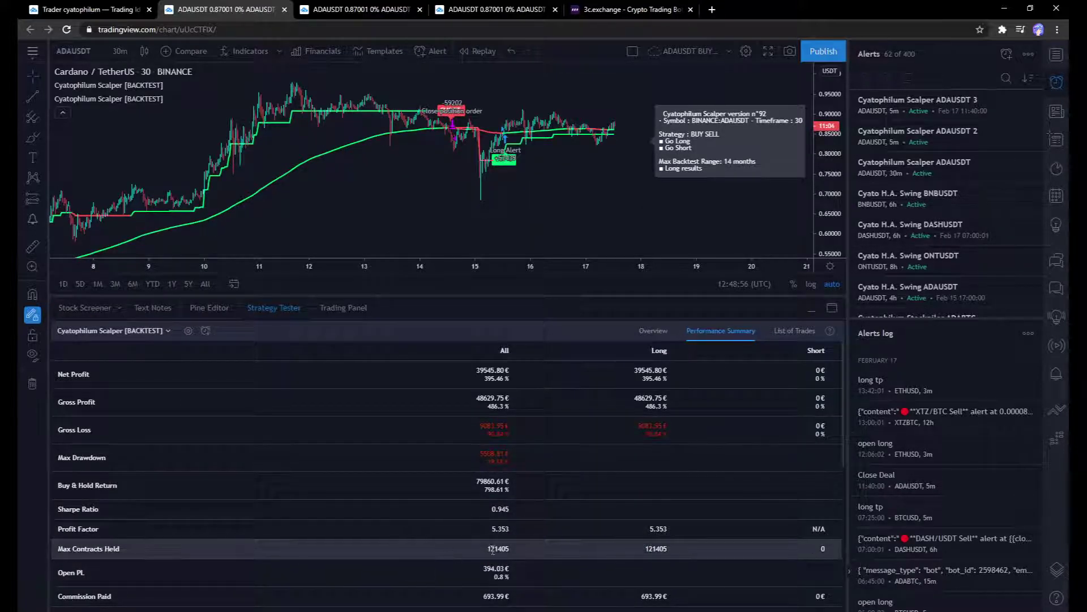
scroll(660, 483, "down", 1)
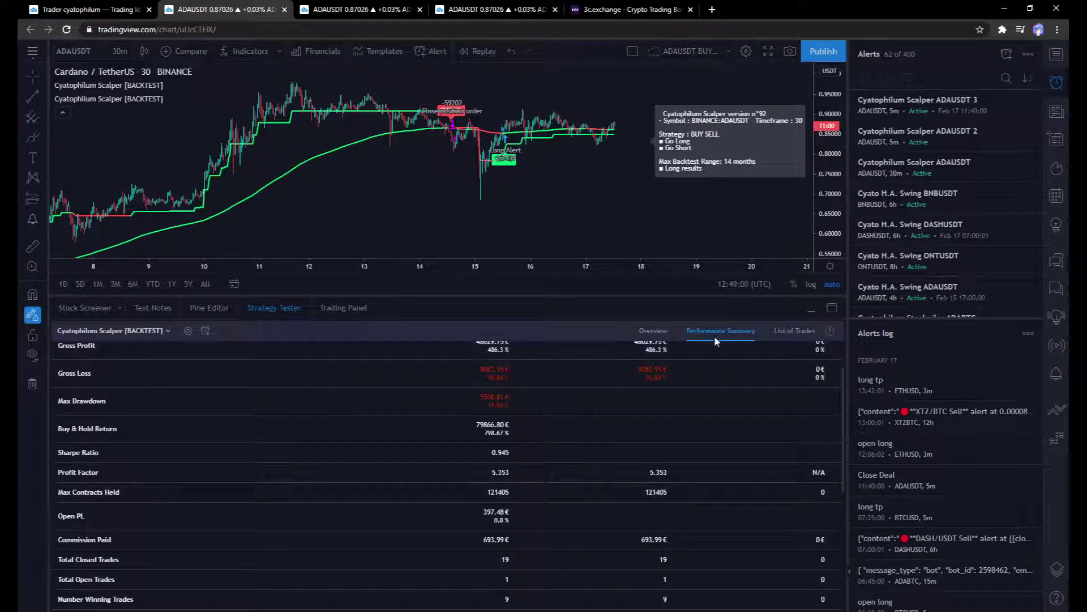
scroll(540, 482, "up", 1)
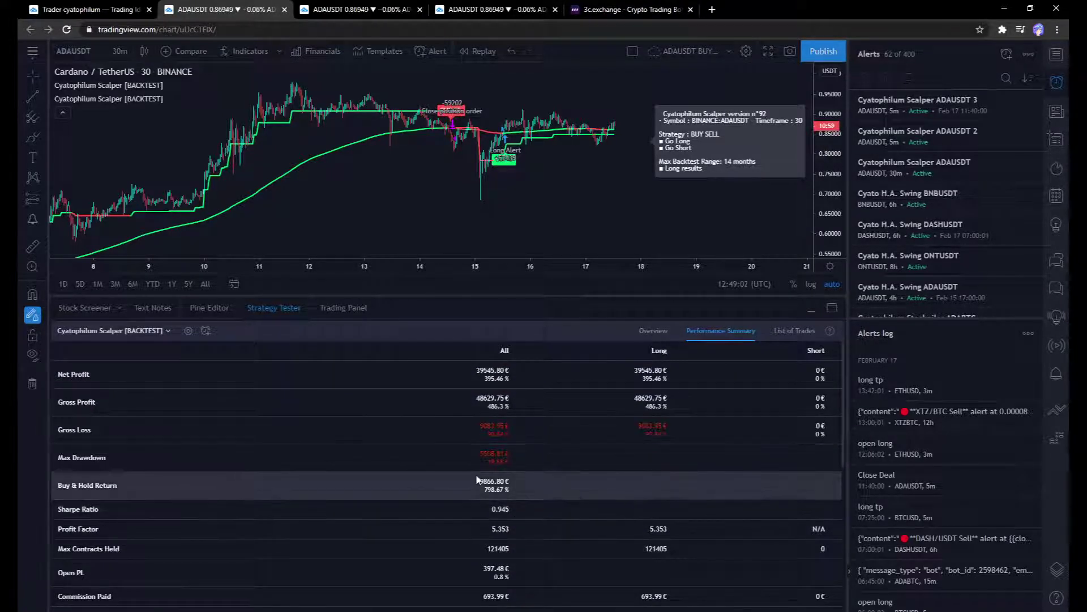
scroll(493, 456, "down", 3)
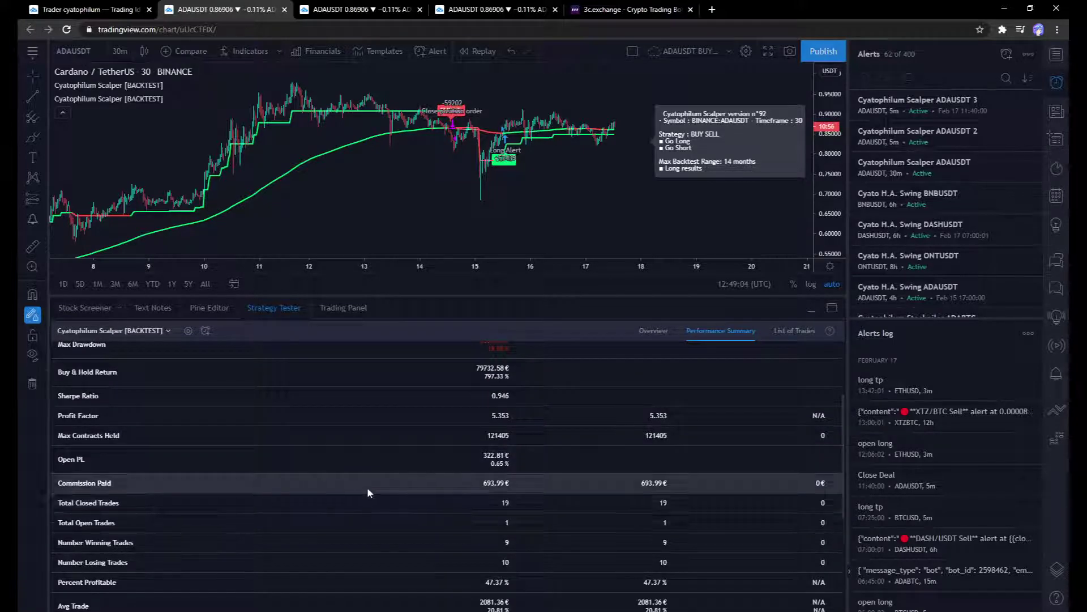
scroll(267, 504, "down", 3)
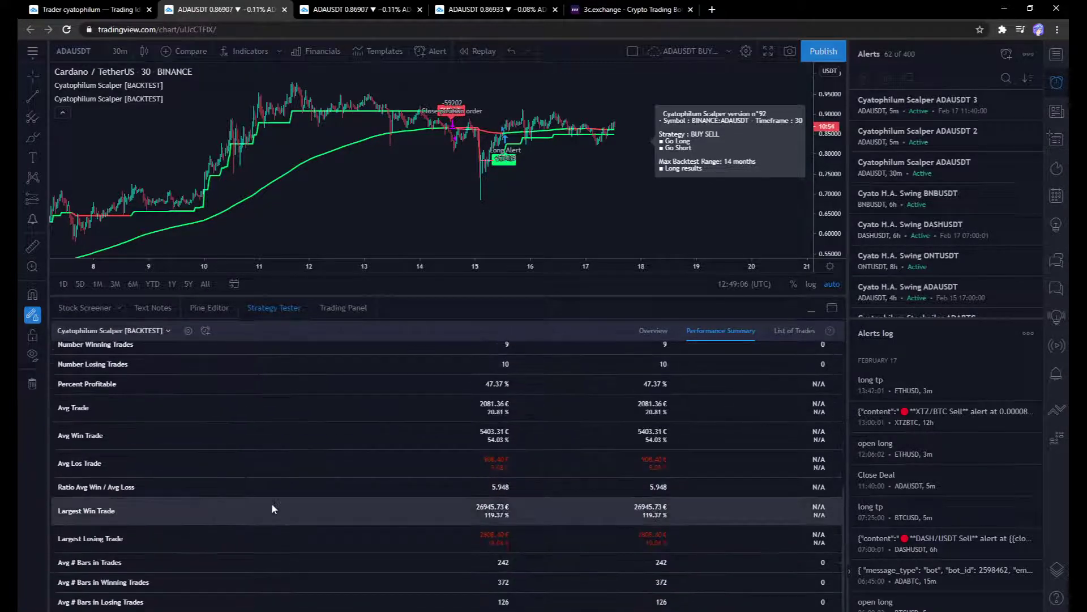
scroll(272, 502, "up", 2)
scroll(272, 502, "up", 2)
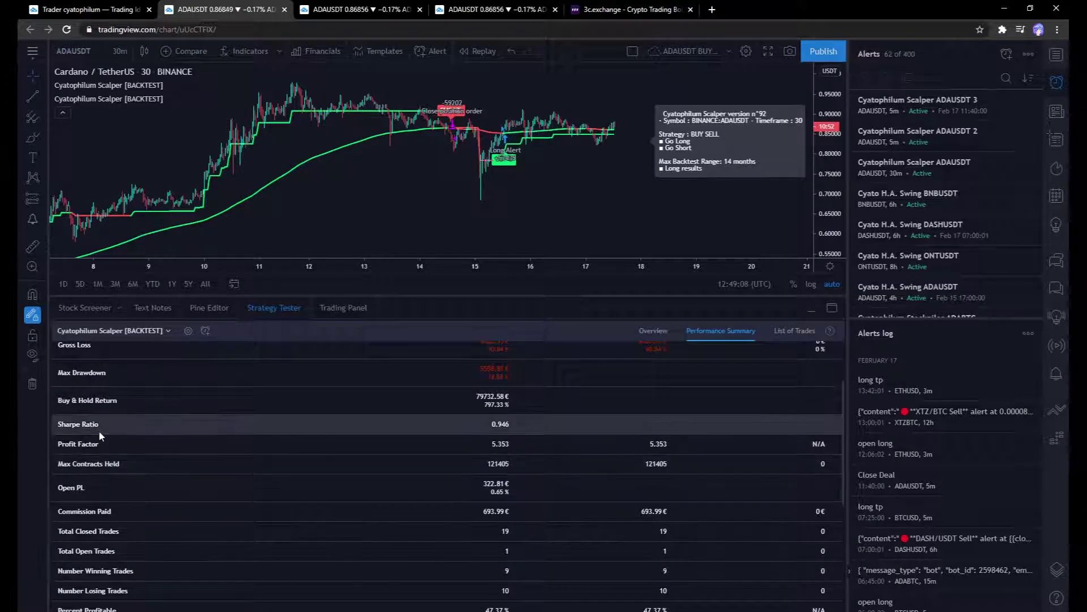
scroll(549, 425, "up", 2)
- Examine the net profit, the buy and hold return percentage and the max contracts held in the performance summary
left_click(544, 416)
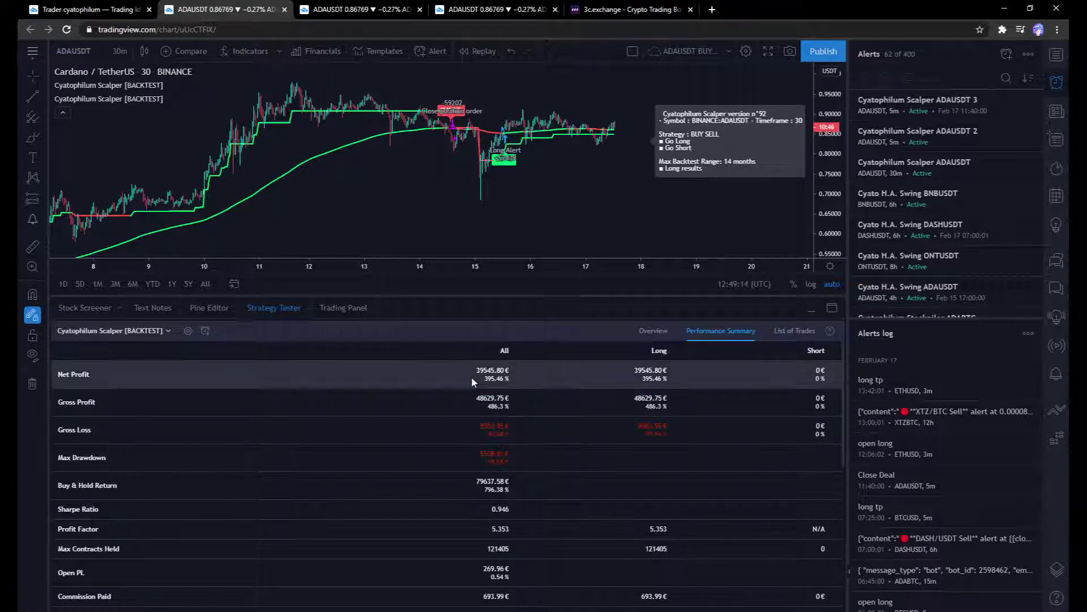
left_click_drag(483, 489, 544, 486)
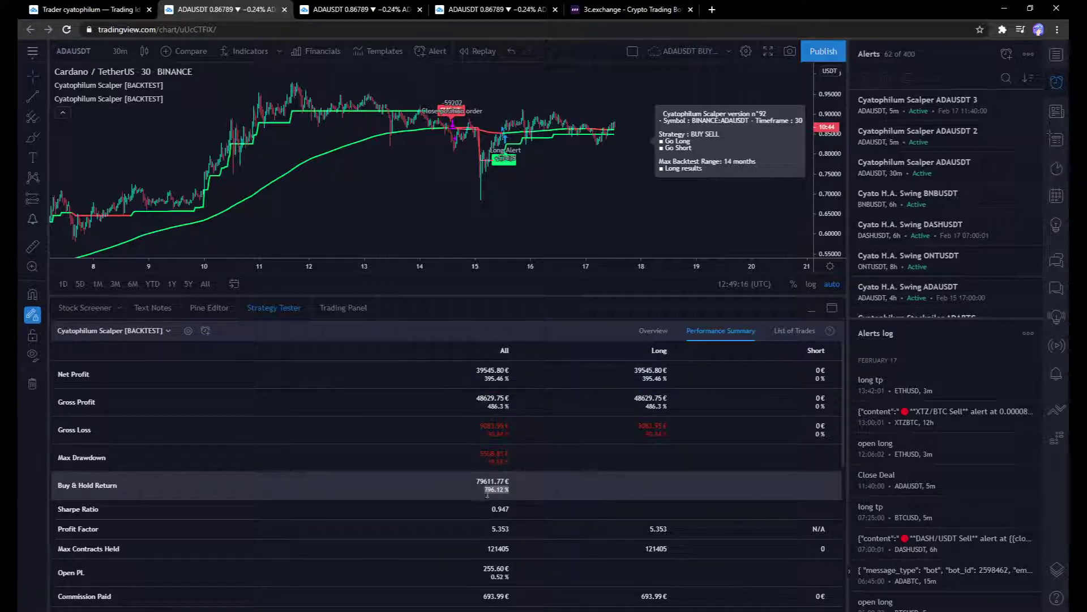
left_click_drag(485, 548, 525, 550)
left_click(527, 548)
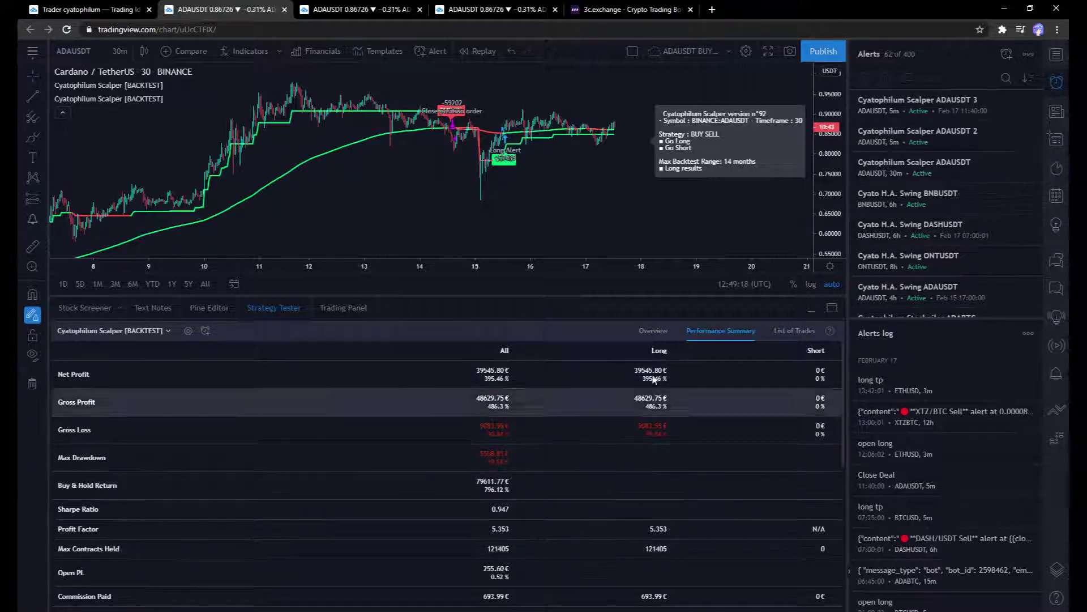
- Collapse the strategy report and remove the second Cyatophilum Scalper [BACKTEST] instance from the chart
left_click(298, 310)
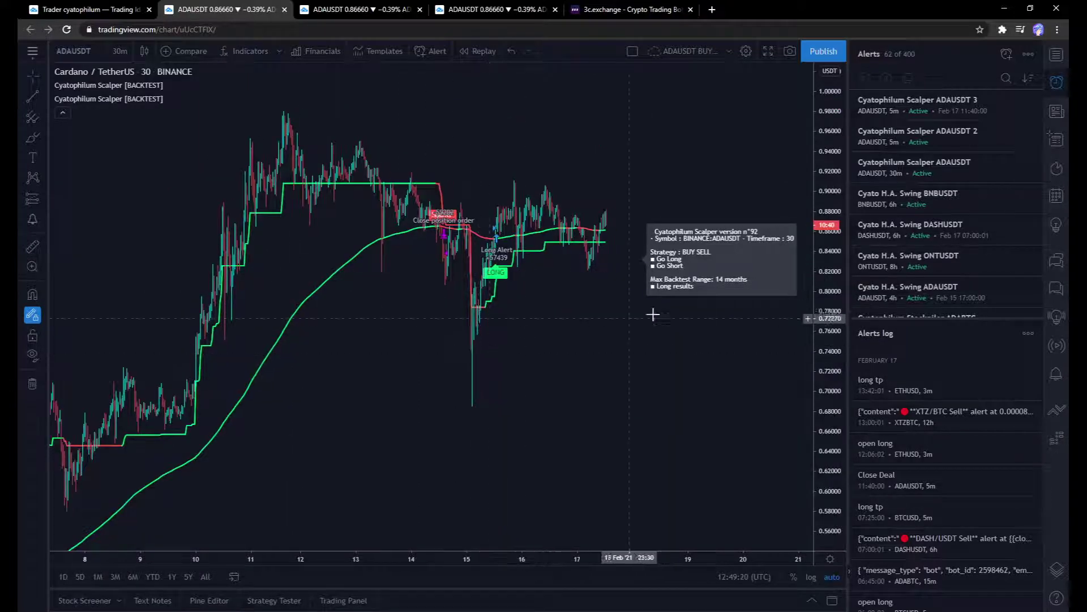
scroll(516, 370, "left", 2)
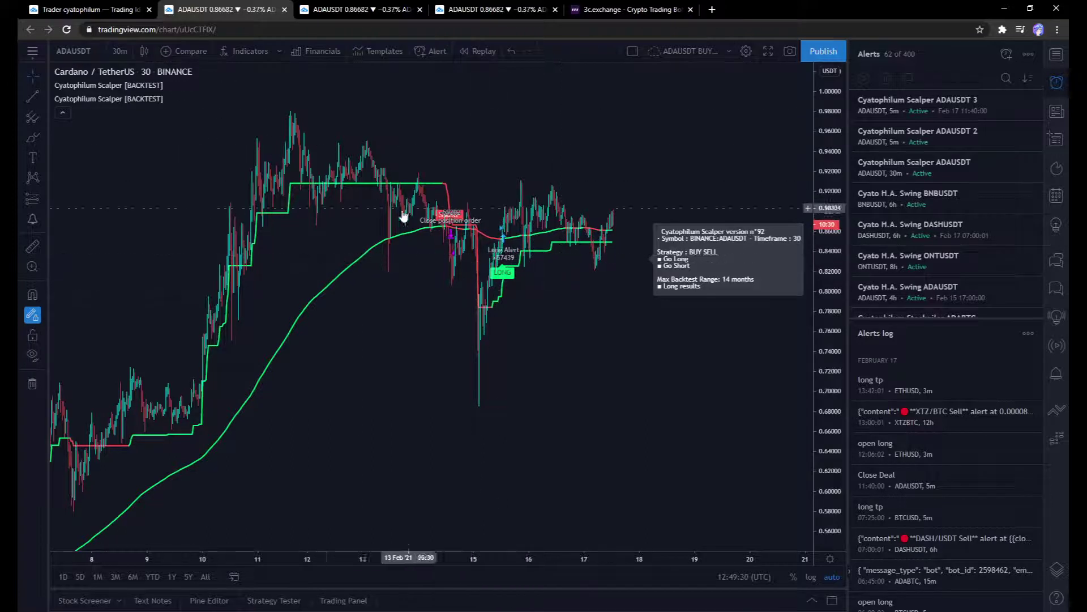
left_click(221, 99)
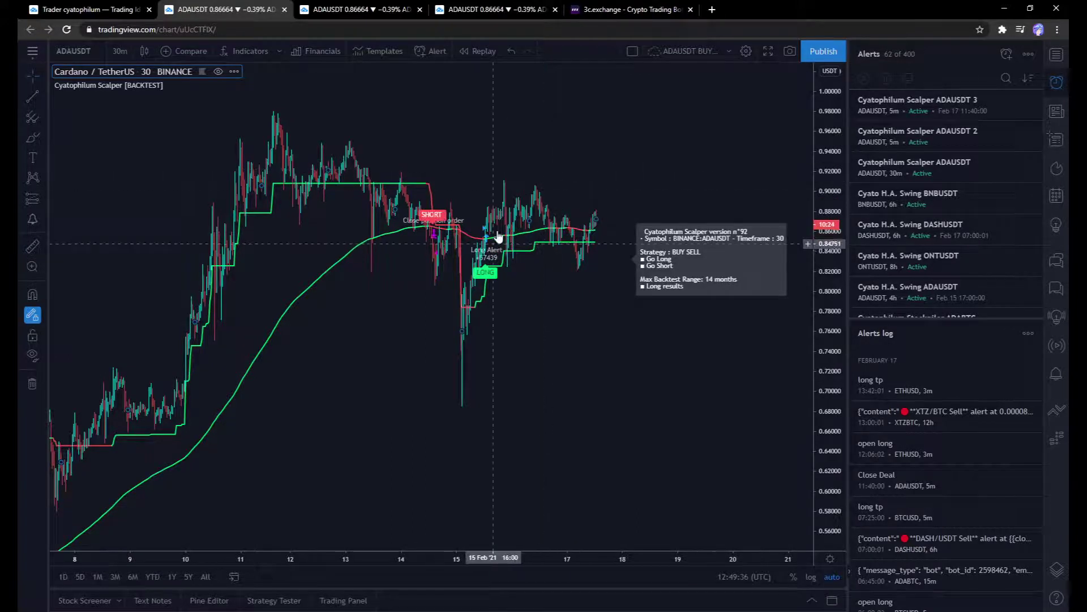
scroll(546, 168, "right", 3)
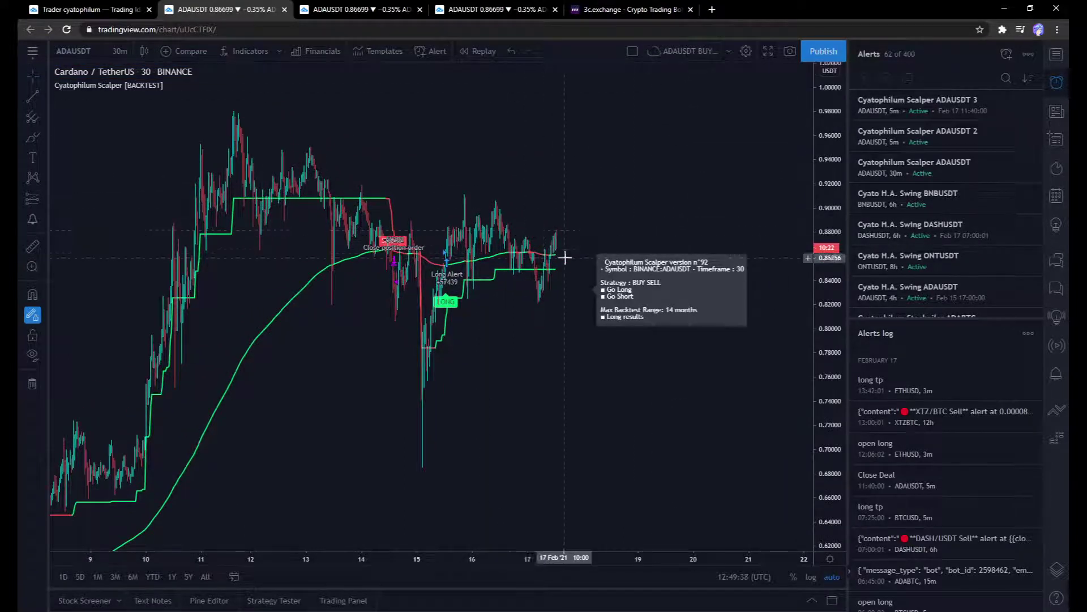
- Switch to 3c.exchange and start creating a new bot from the My bots page
left_click(628, 13)
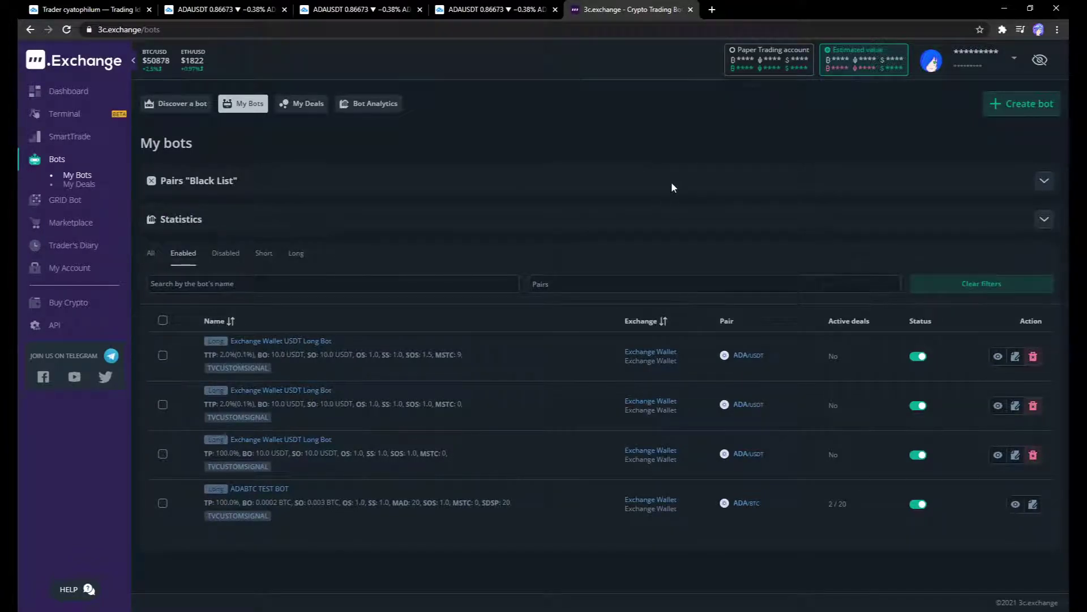
left_click(1017, 110)
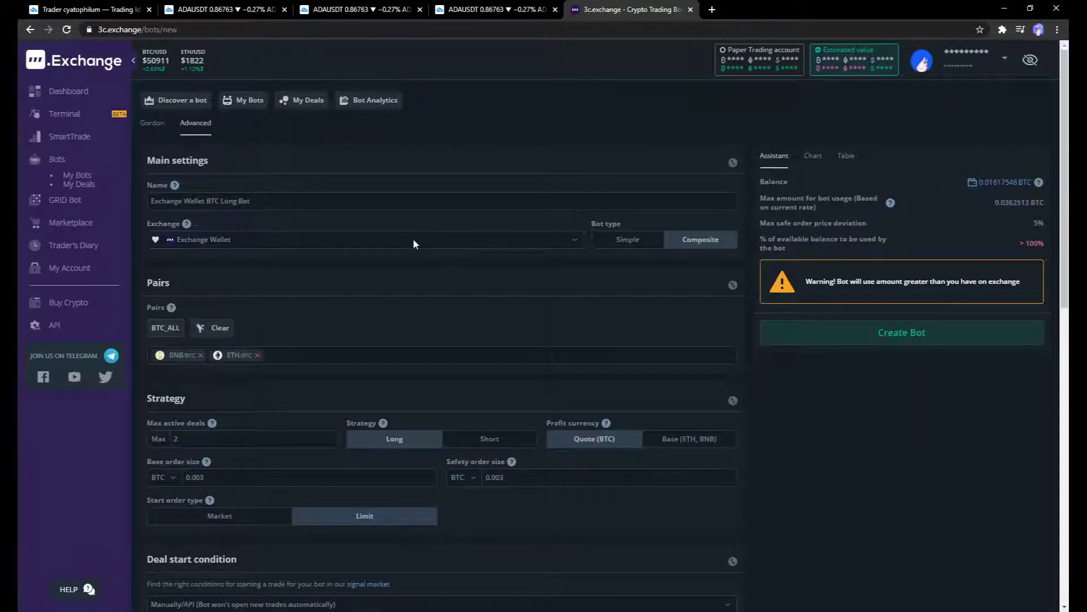
- Set the bot type to Simple with the ADA/USDT pair and base and safety order sizes of 10 USDT
left_click(631, 243)
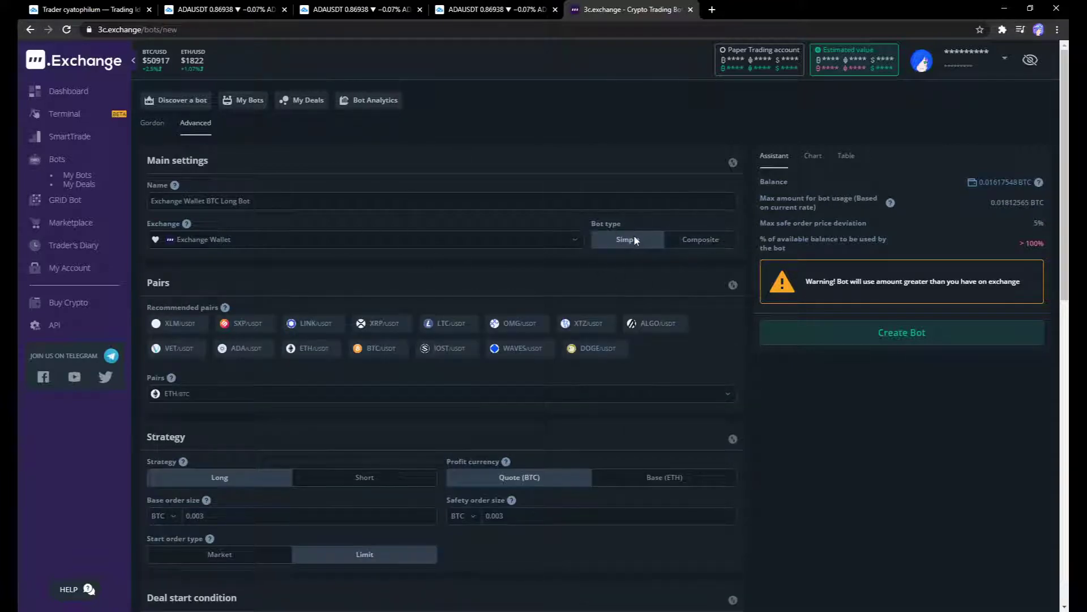
left_click(243, 348)
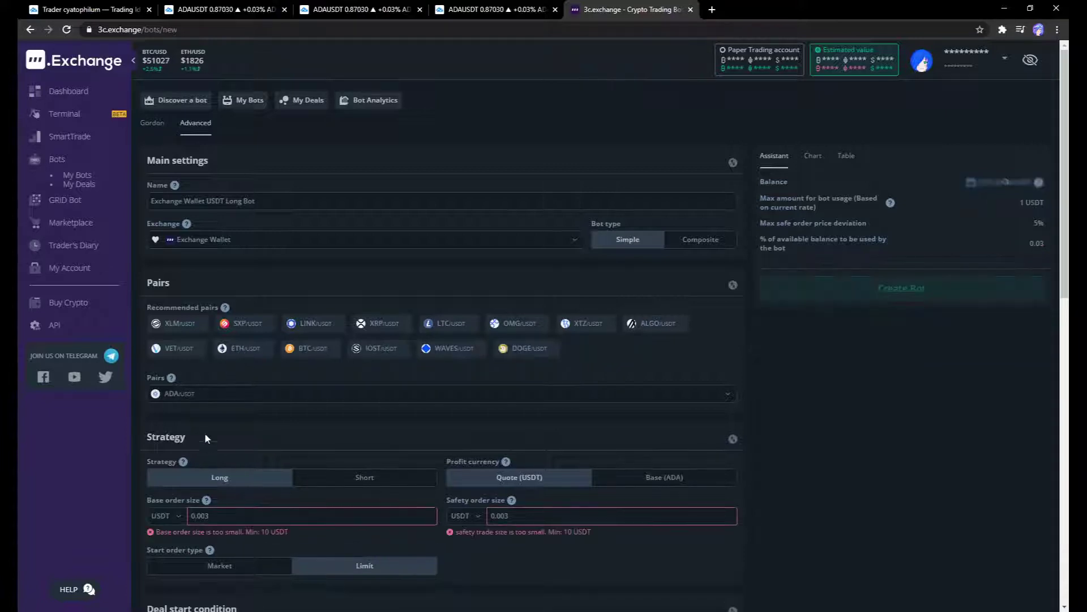
scroll(245, 399, "down", 2)
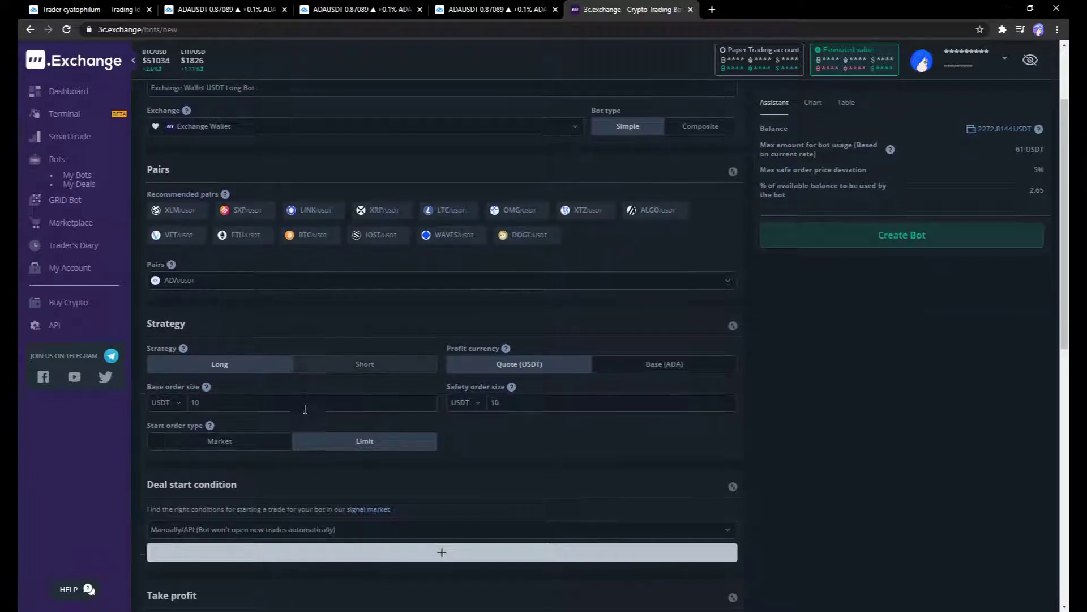
left_click(246, 409)
scroll(463, 408, "down", 1)
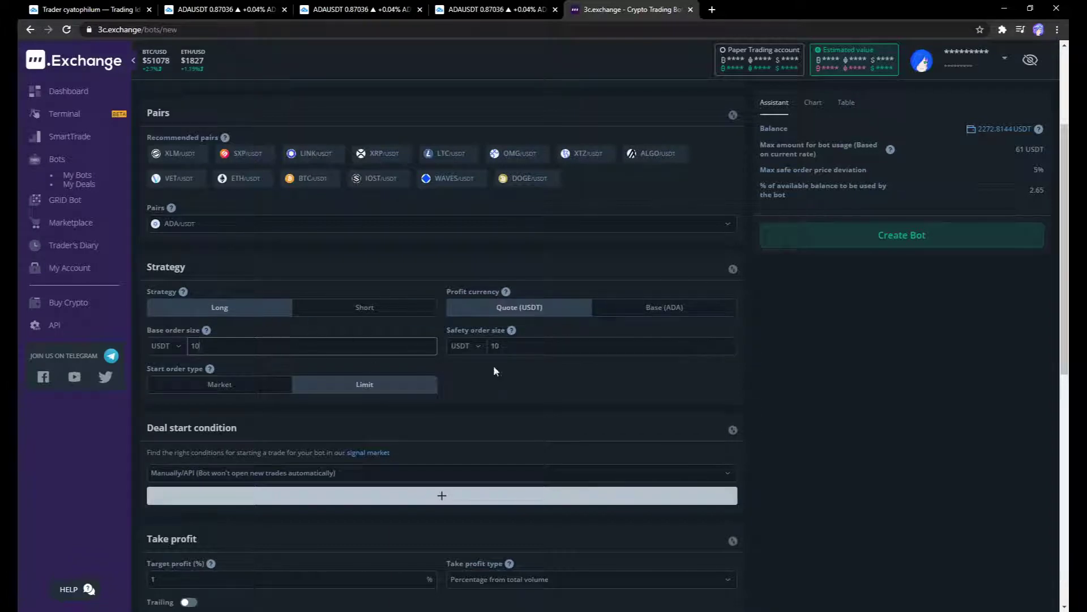
- Set the bot's deal start condition to Trading View custom signal
scroll(495, 371, "down", 1)
scroll(334, 316, "down", 1)
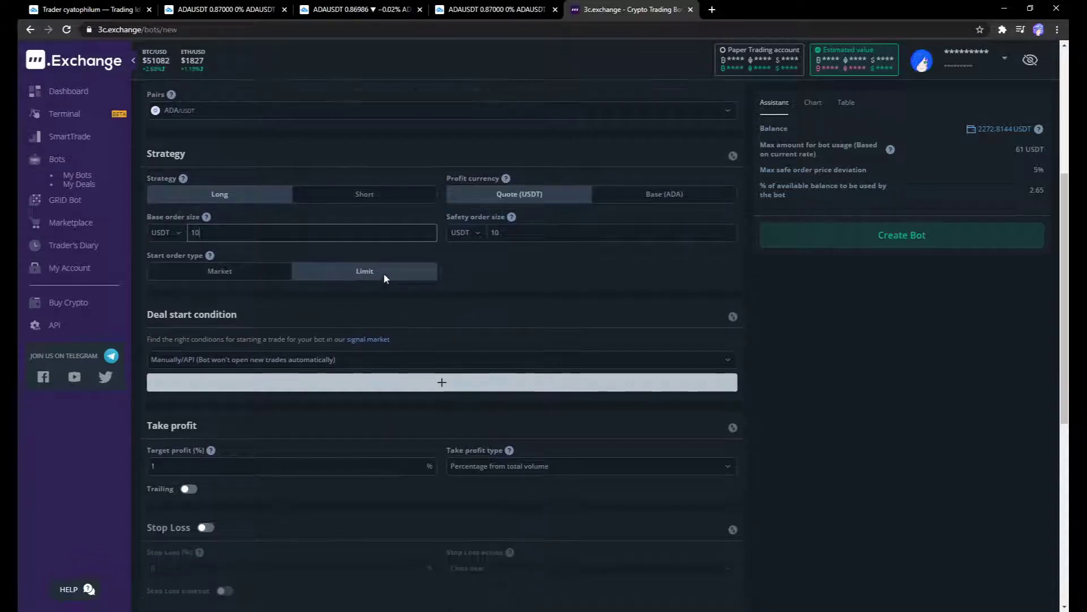
scroll(317, 275, "down", 1)
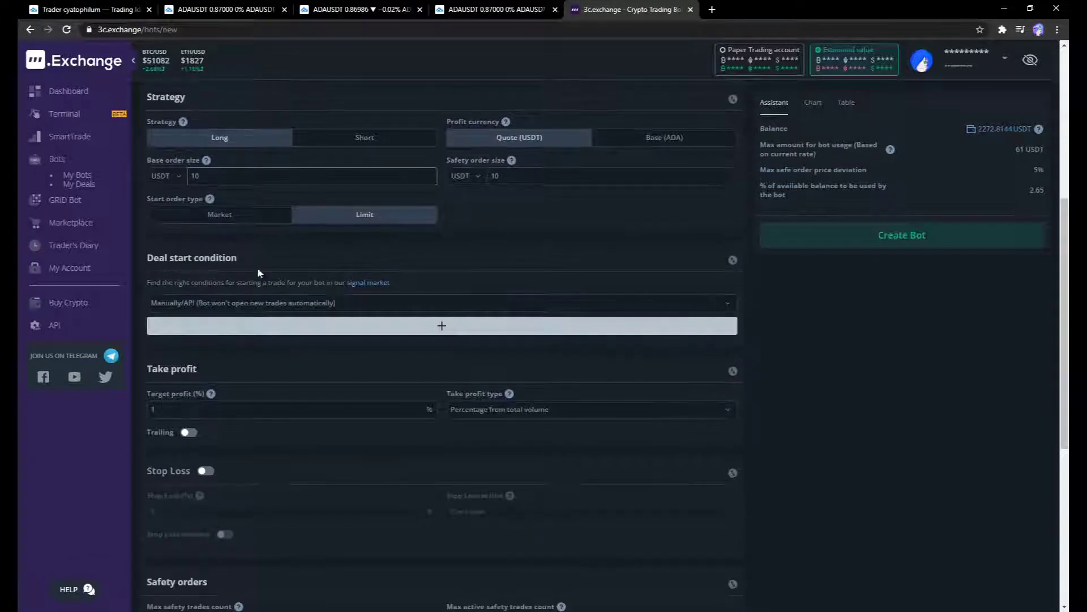
left_click(278, 309)
left_click(242, 531)
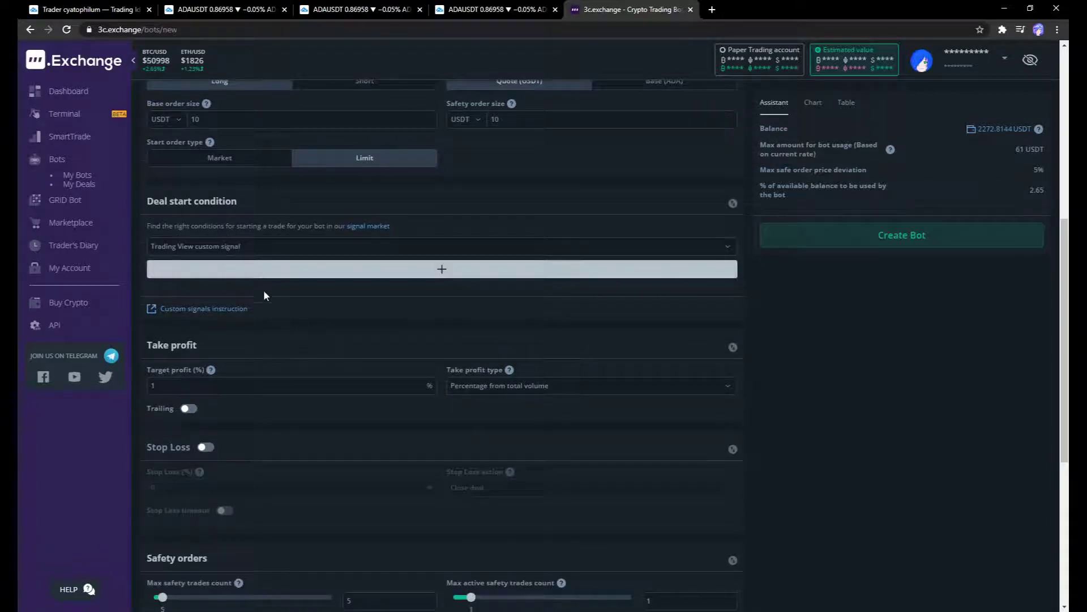
- Set the take profit target to 100%
scroll(264, 290, "down", 1)
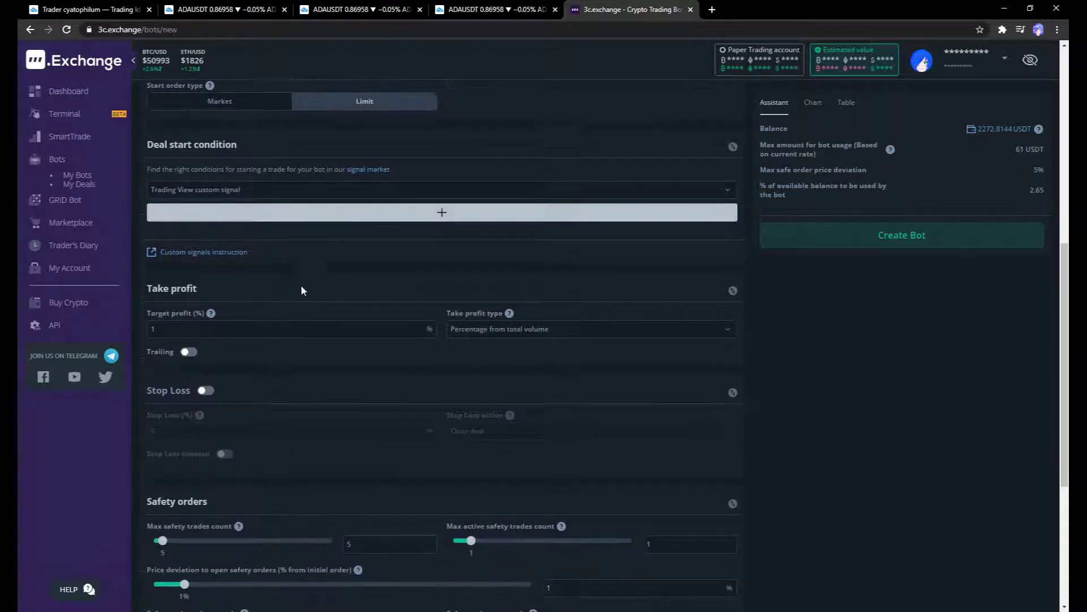
left_click(175, 330)
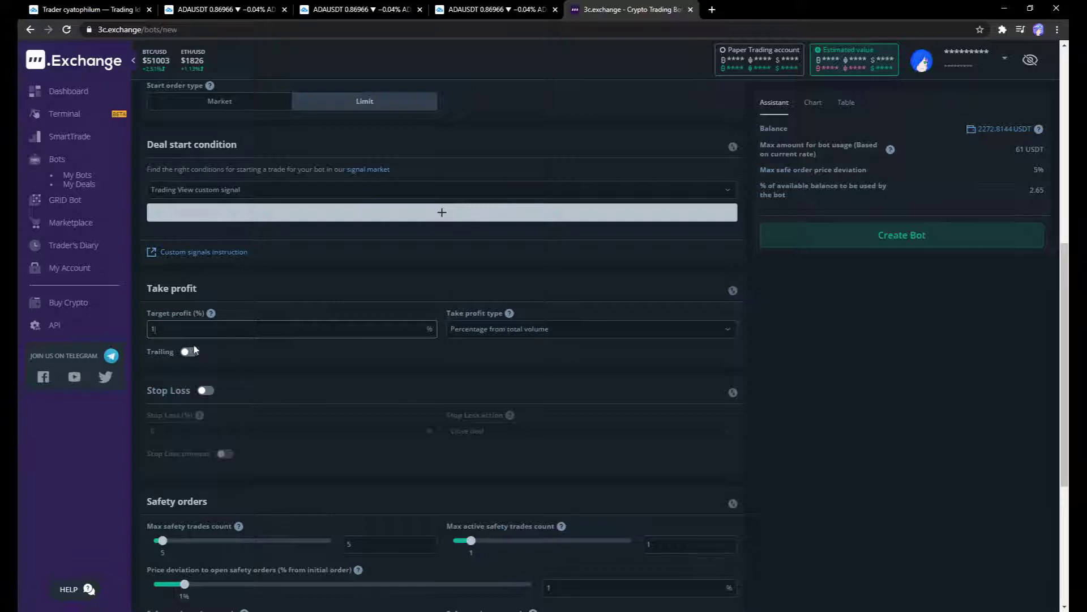
type("00")
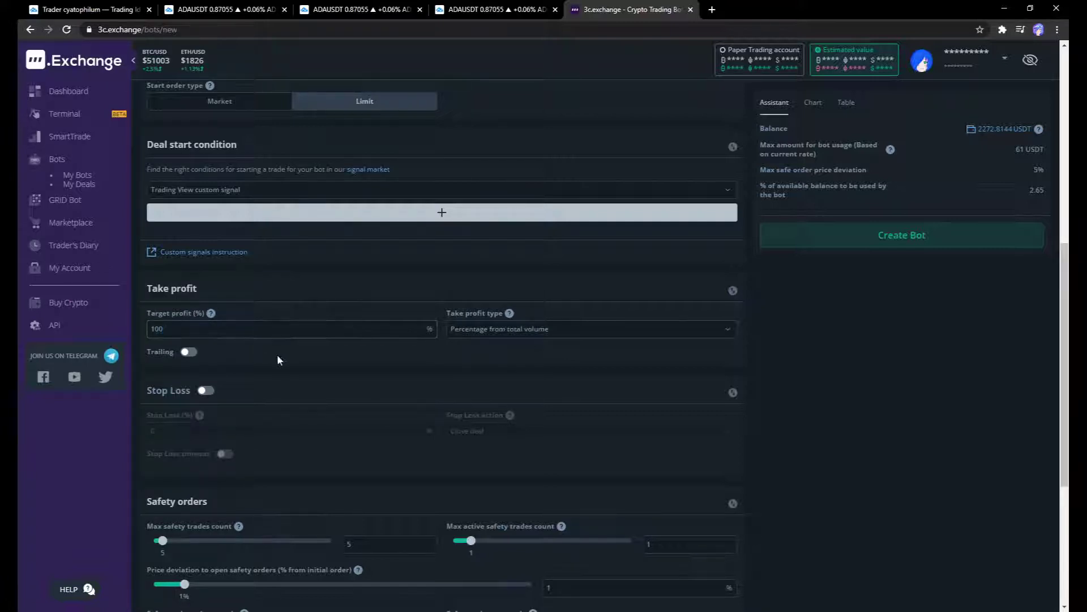
- Reduce the max safety trades count to 0 and check the remaining safety order and advanced settings
scroll(276, 305, "down", 2)
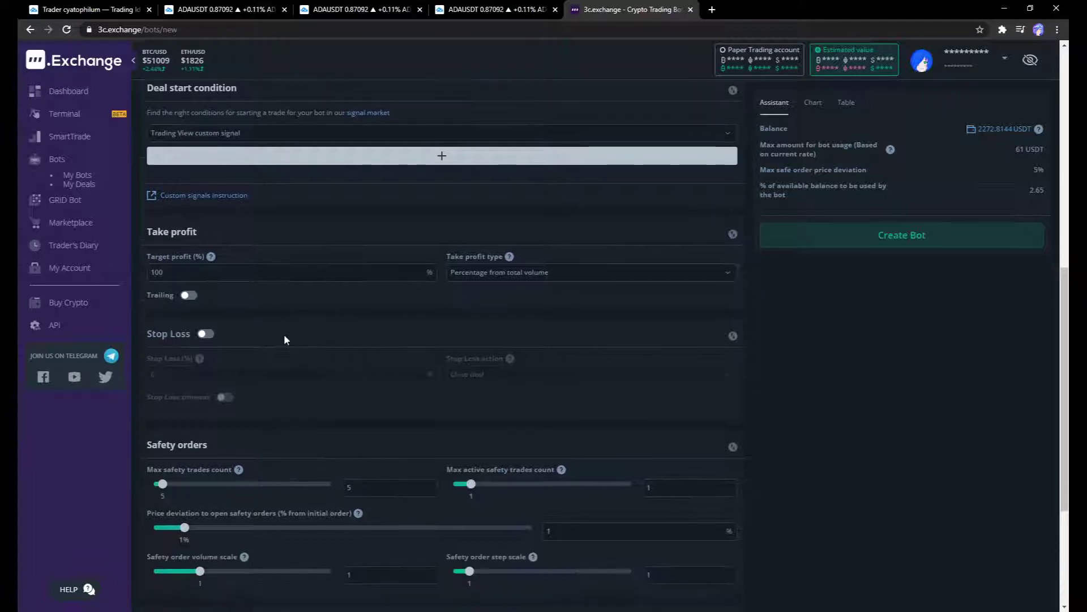
scroll(287, 291, "down", 1)
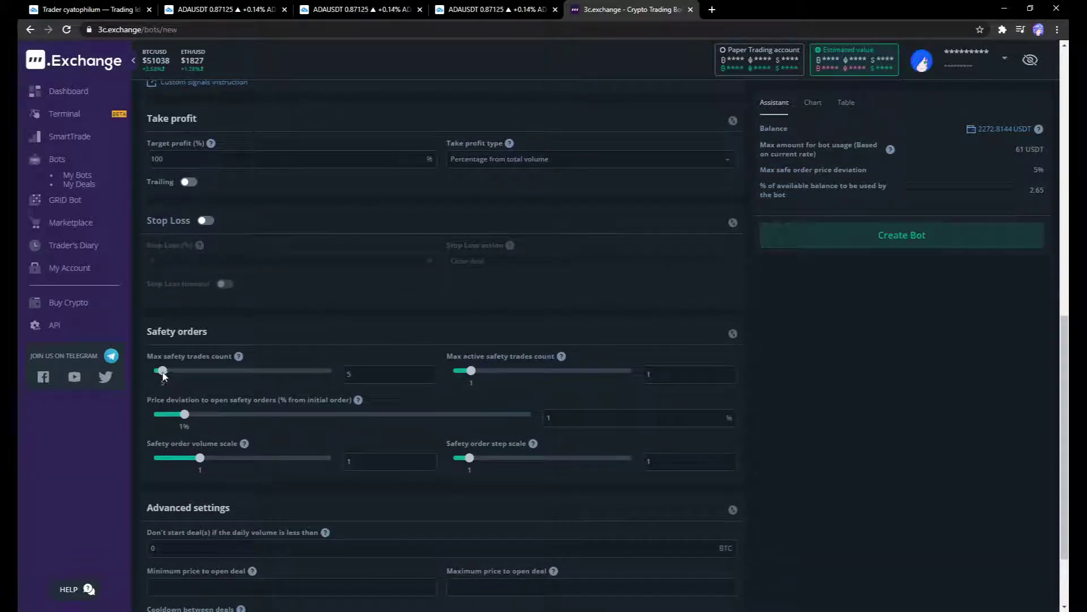
left_click_drag(163, 374, 156, 378)
scroll(219, 379, "down", 1)
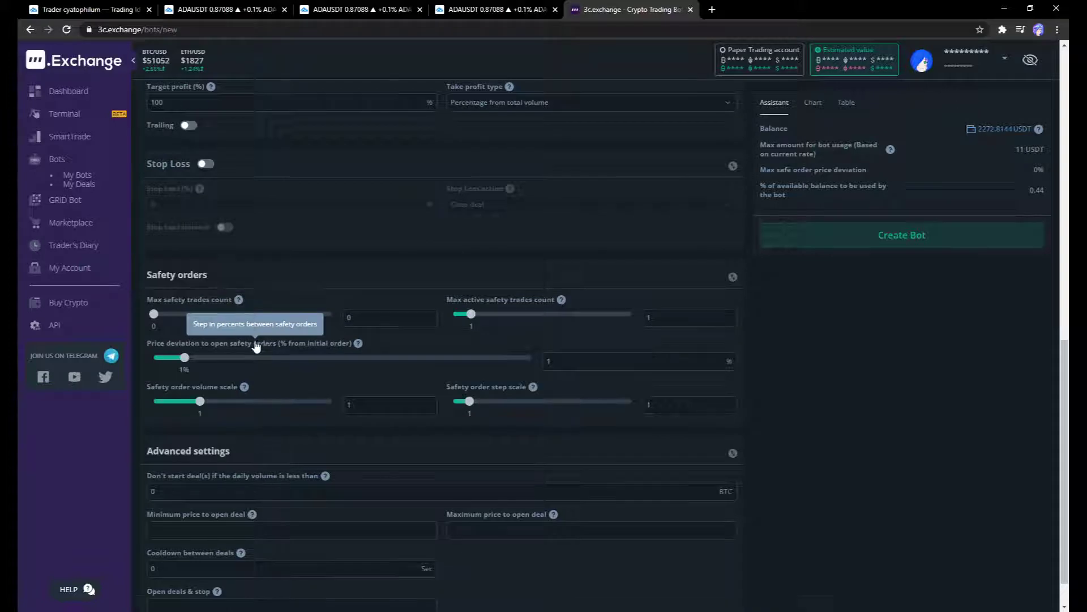
scroll(256, 347, "down", 1)
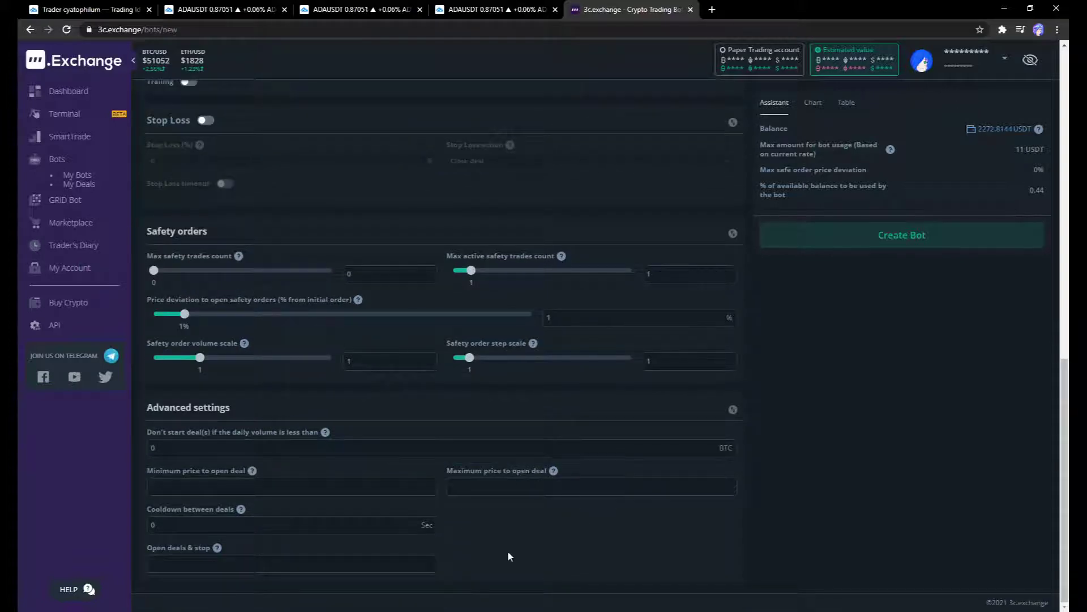
- Create the bot and start it
scroll(637, 417, "up", 10)
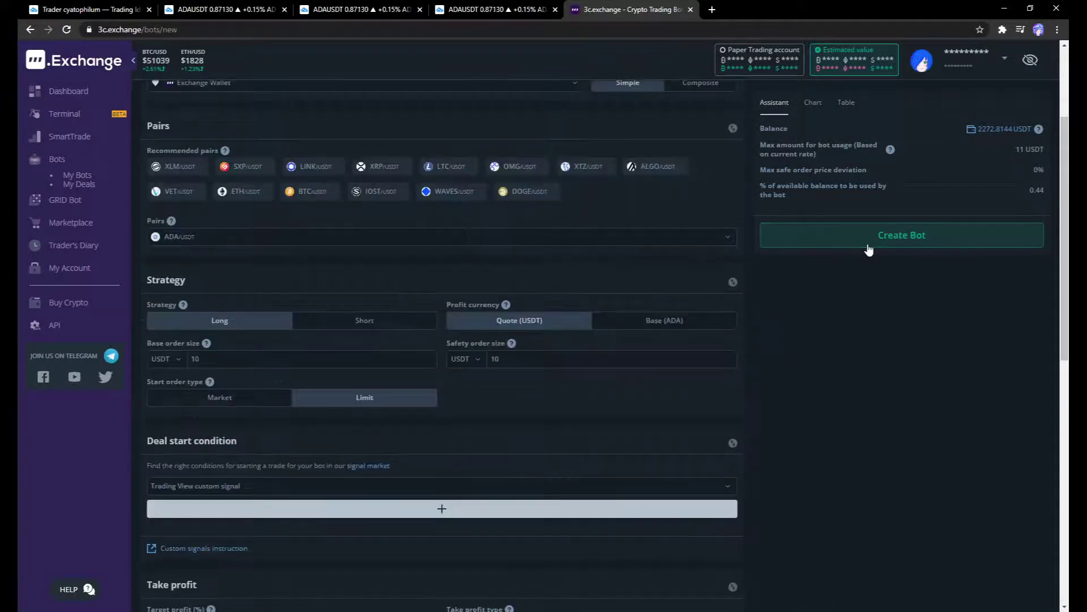
left_click(865, 242)
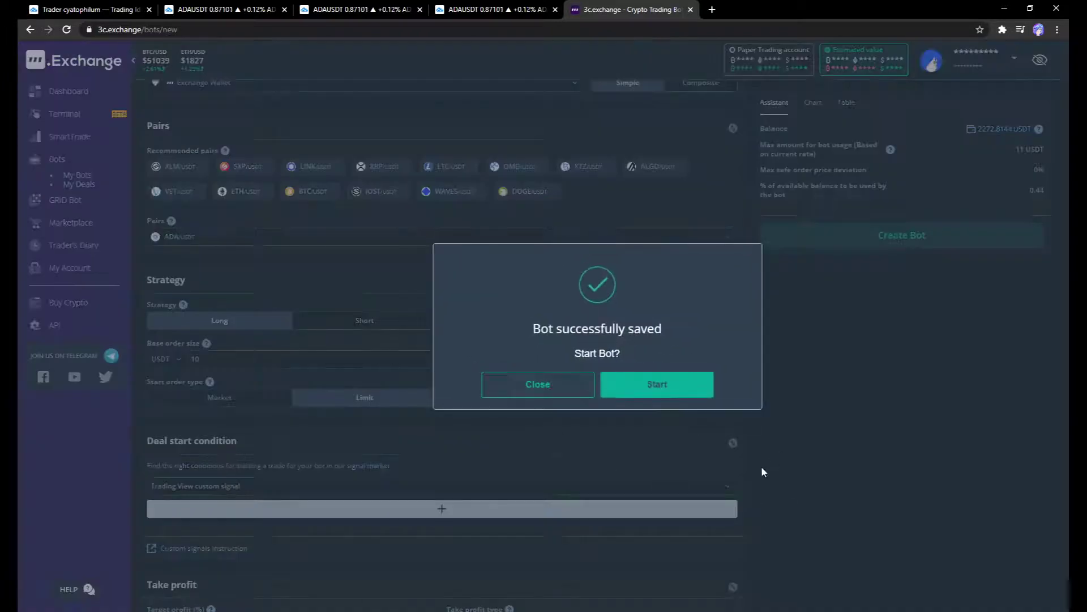
left_click(638, 393)
left_click(633, 371)
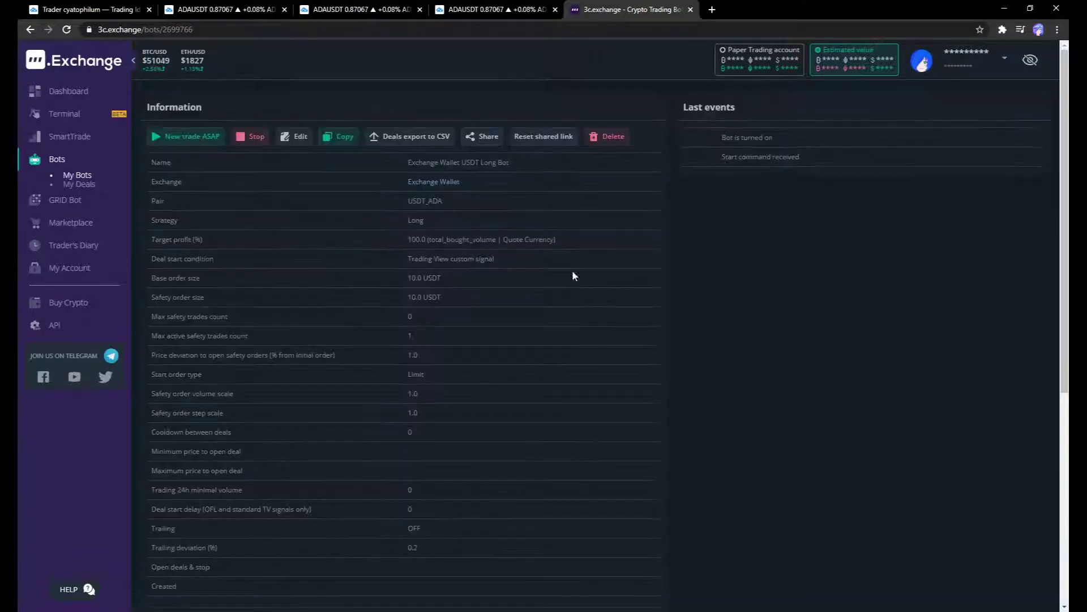
- Copy the new bot's message for deal start signal and show its contents
scroll(388, 291, "down", 3)
scroll(378, 310, "up", 3)
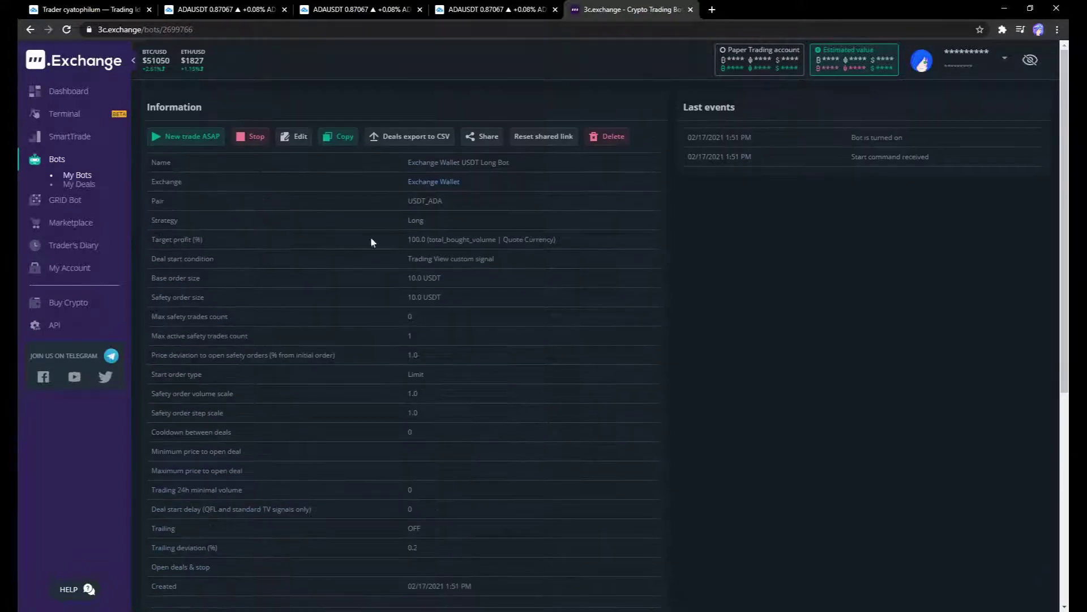
scroll(347, 243, "down", 5)
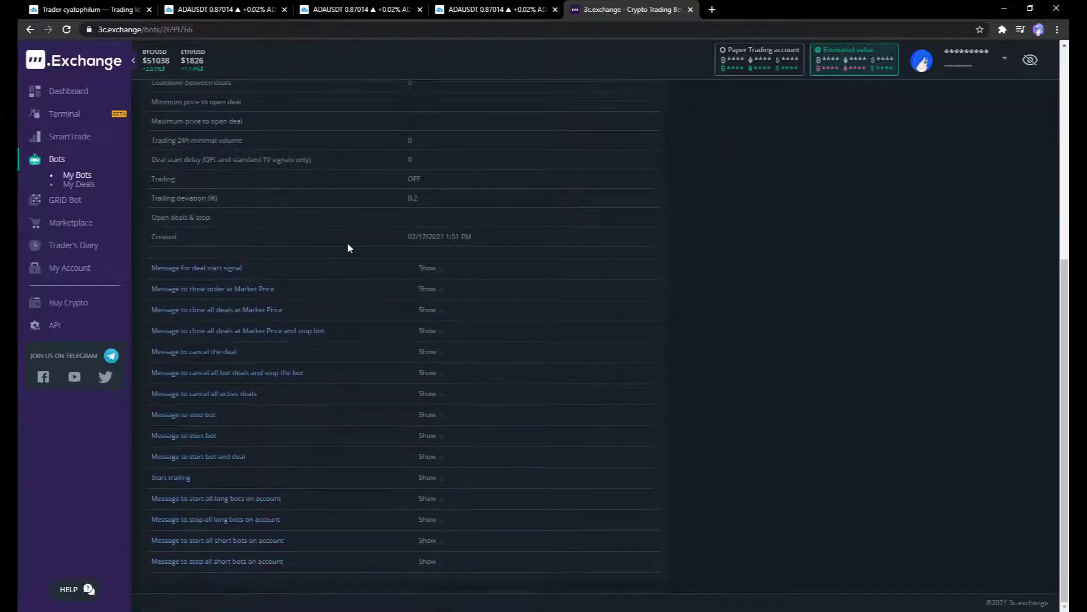
scroll(284, 306, "up", 1)
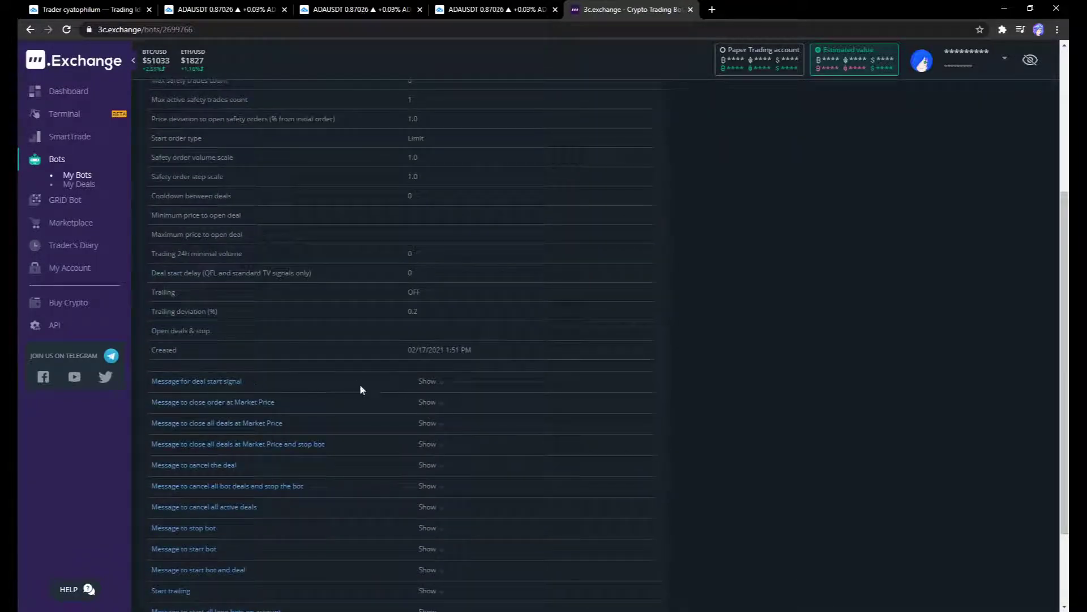
left_click(214, 383)
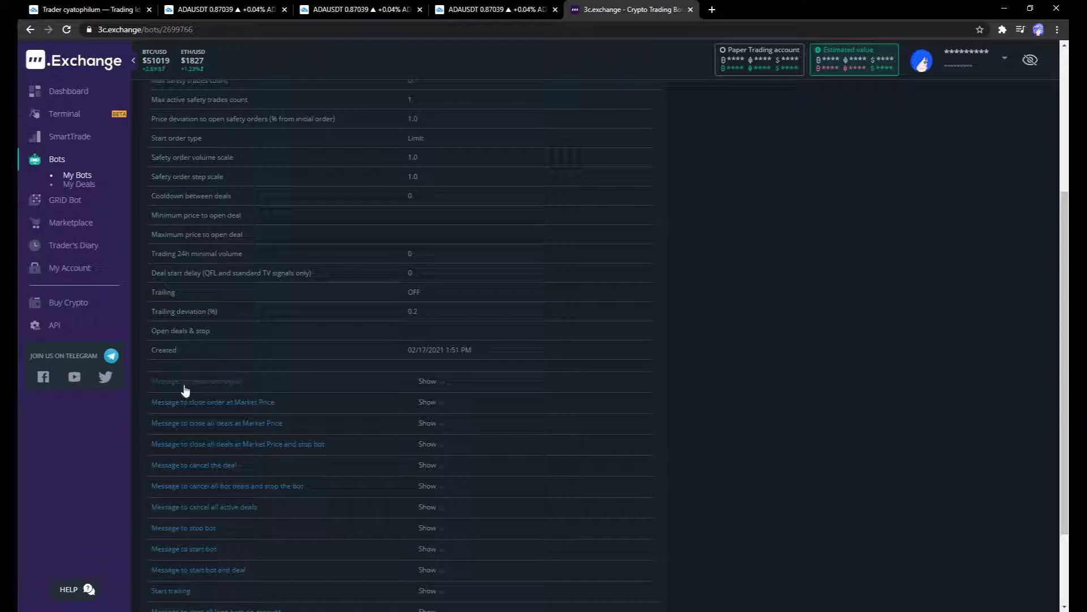
left_click(440, 388)
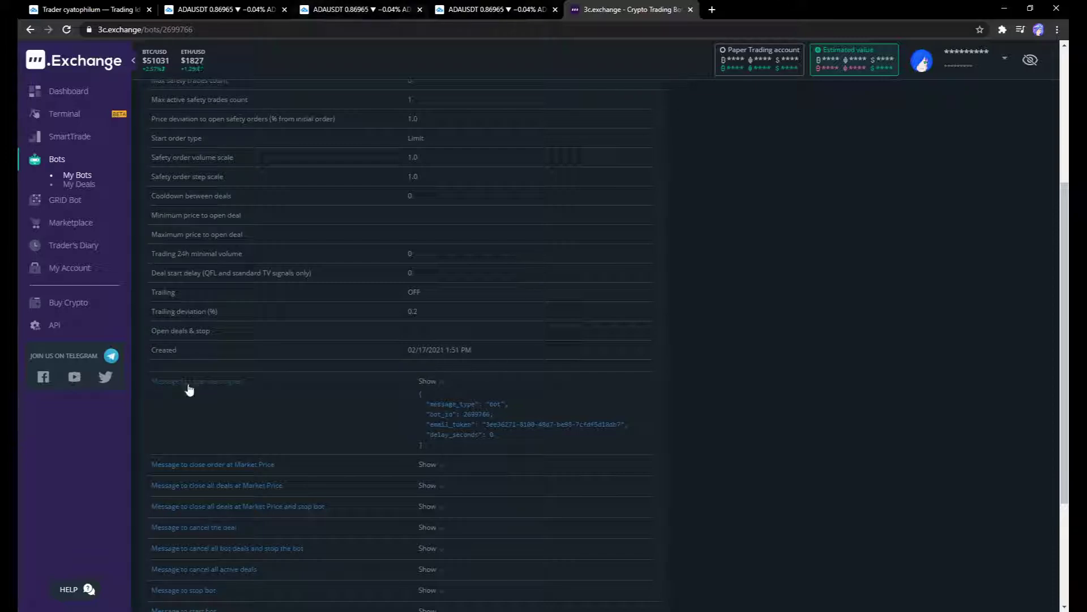
- Switch to the TradingView chart and replace the Cyatophilum Scalper's Long Entry Alert Message with the copied deal start message, including its email token
left_click(227, 9)
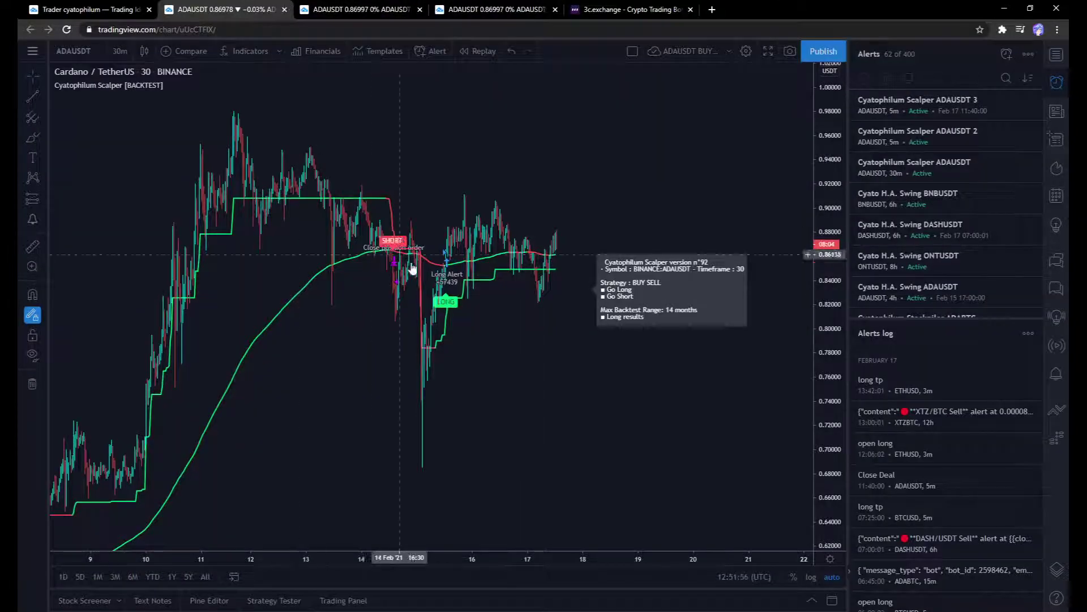
left_click(190, 85)
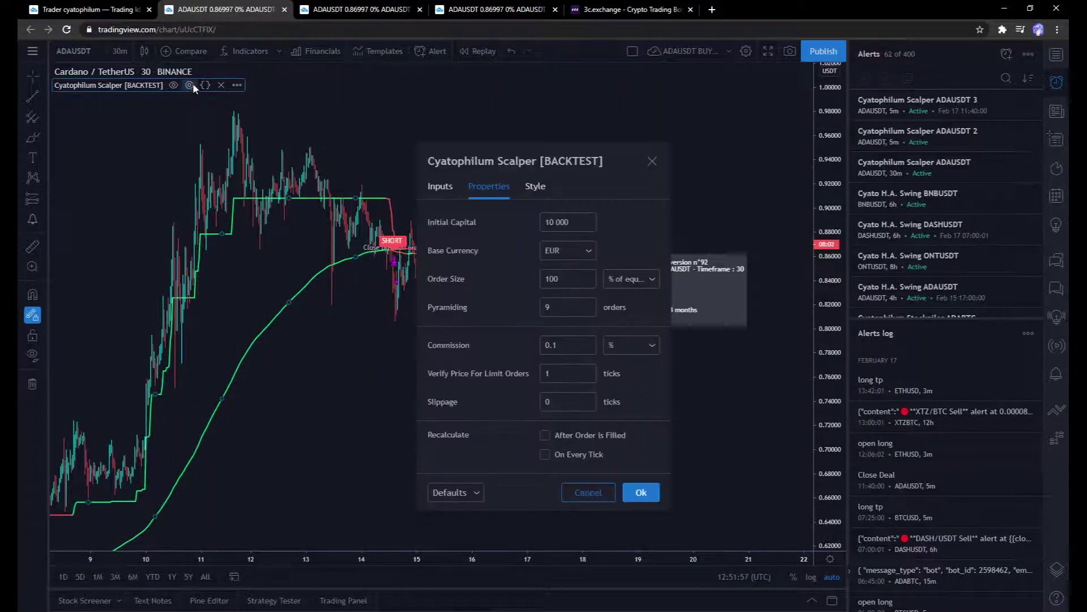
left_click(454, 192)
scroll(573, 442, "down", 12)
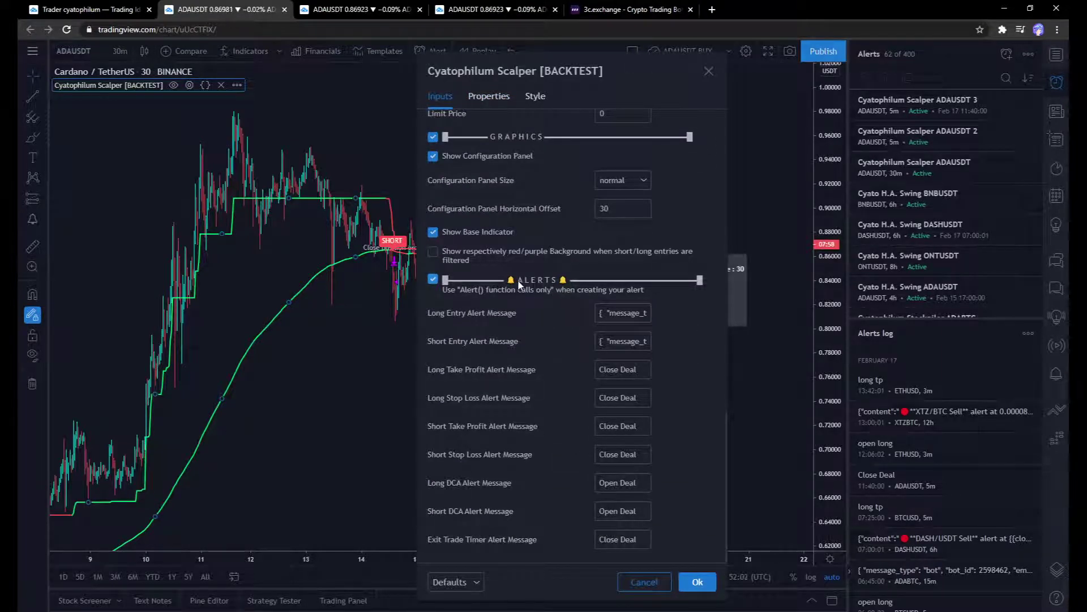
left_click(609, 315)
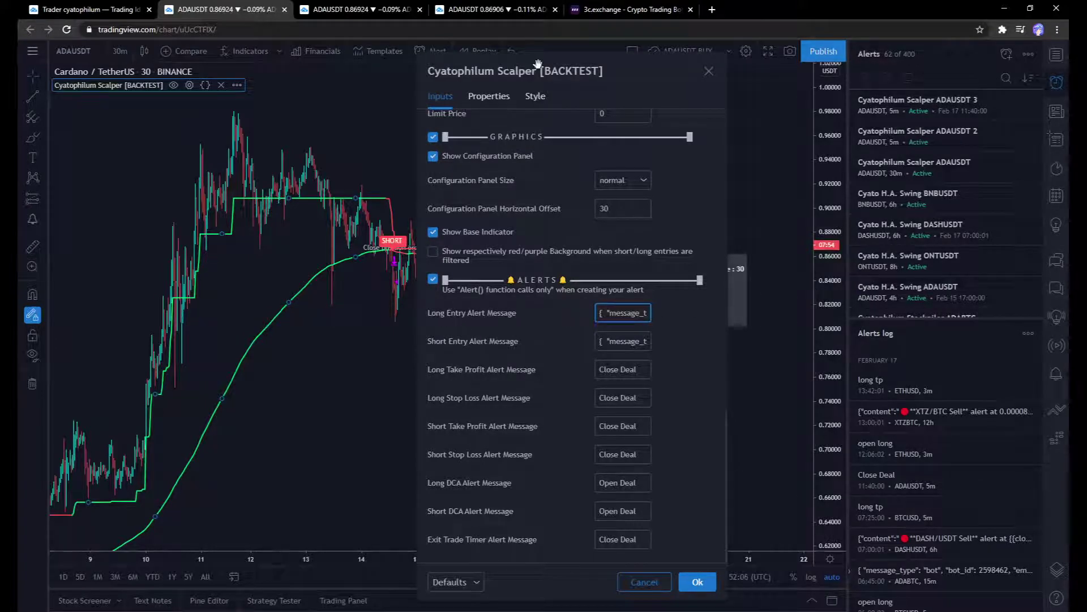
left_click_drag(539, 64, 700, 76)
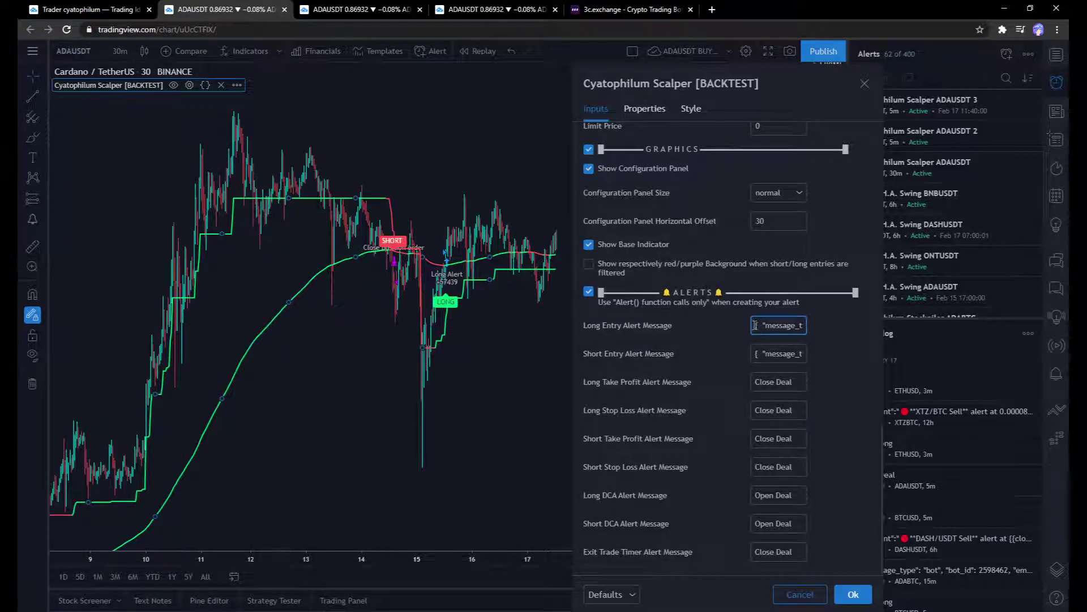
key("ctrl+a")
left_click(834, 333)
- Switch back to 3c.exchange and copy the bot's message to close order at Market Price
left_click(616, 6)
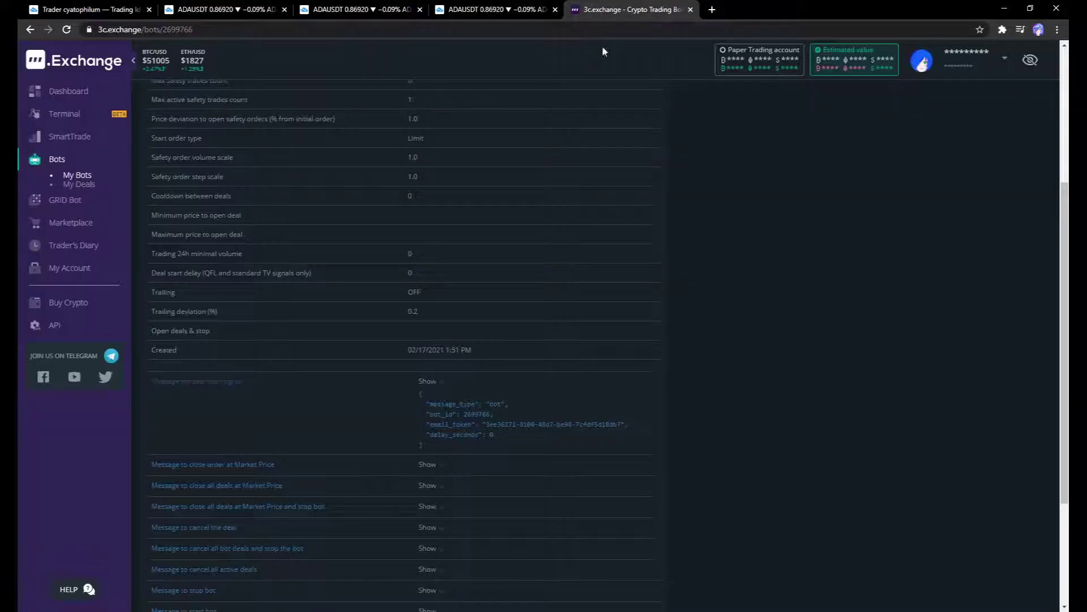
scroll(329, 359, "down", 2)
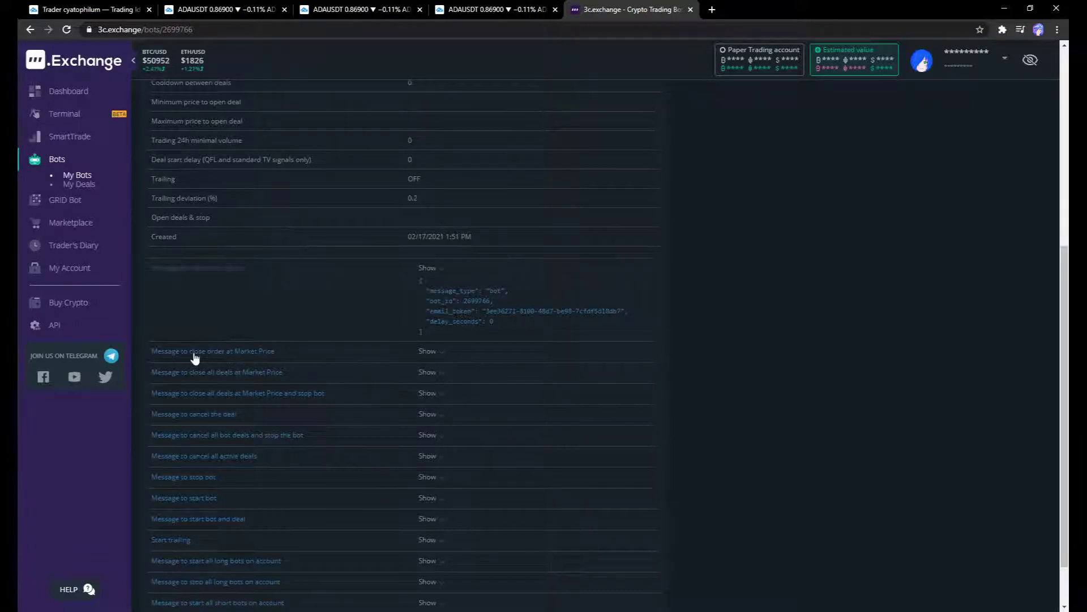
left_click(231, 358)
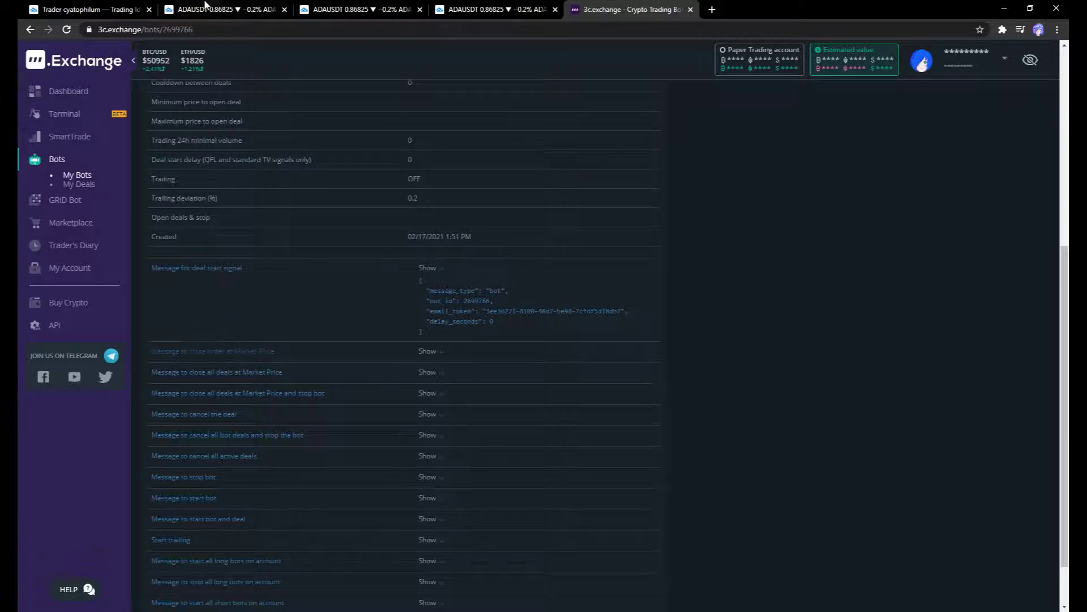
- In TradingView, replace the Short Entry Alert Message with the copied close order message, including its email token, and apply the strategy settings
key("ctrl+2")
left_click(762, 353)
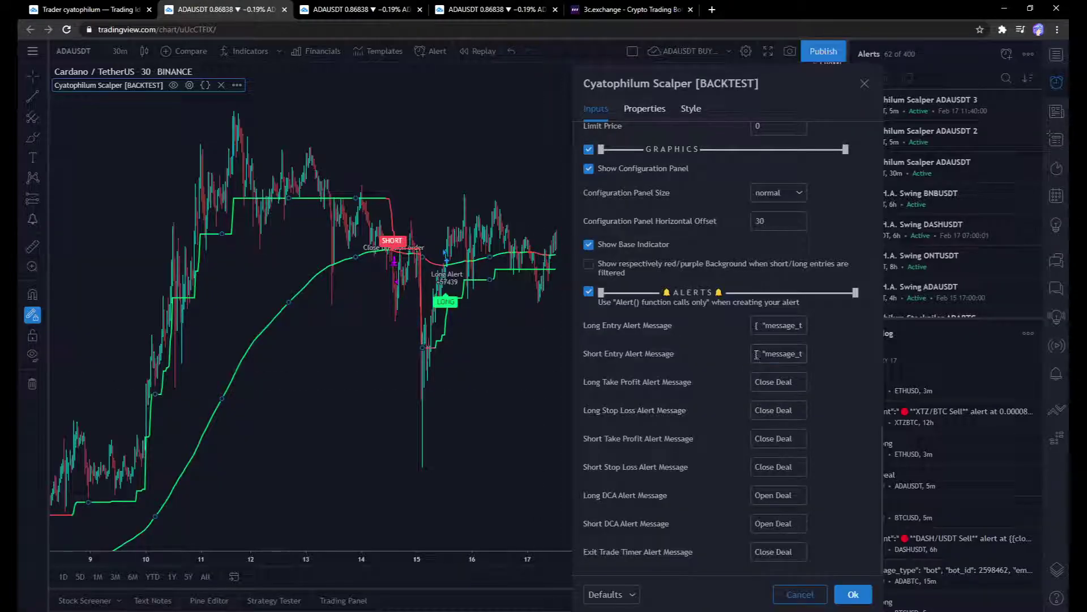
key("ctrl+a")
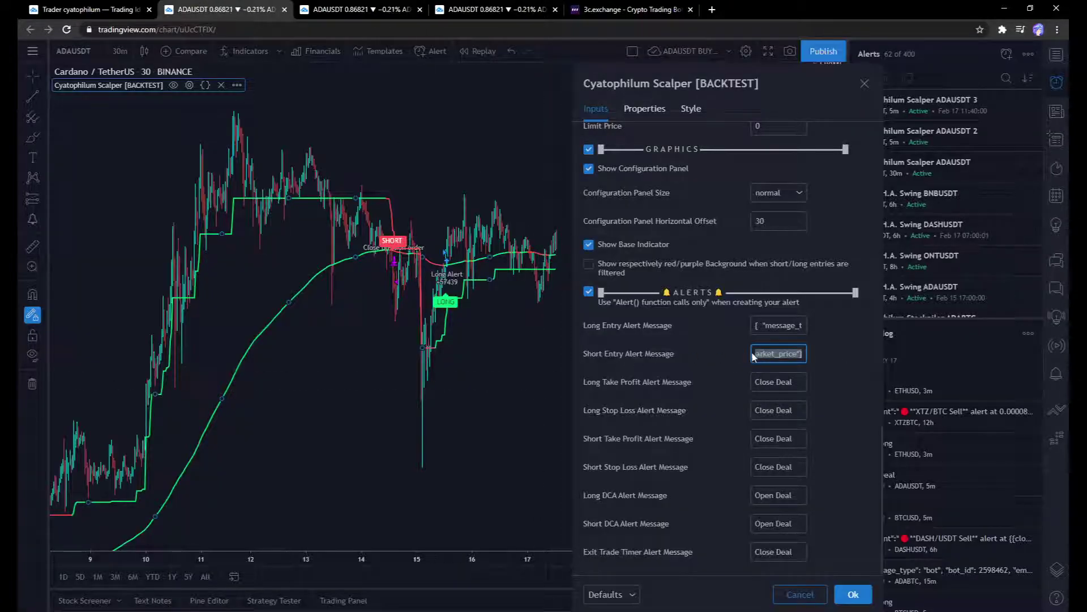
key("ctrl+v")
left_click(701, 358)
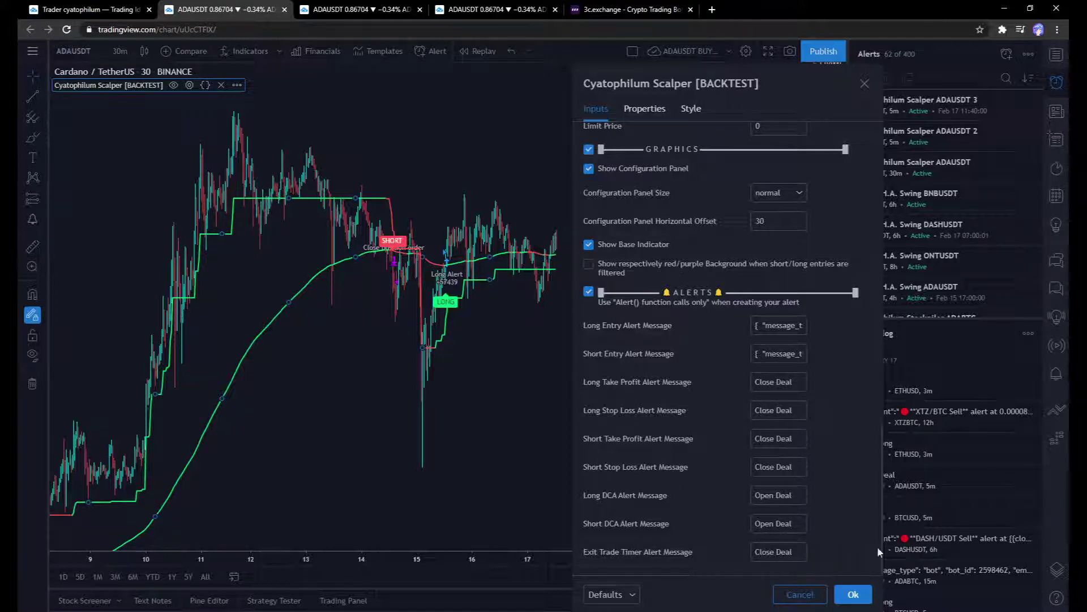
left_click(853, 594)
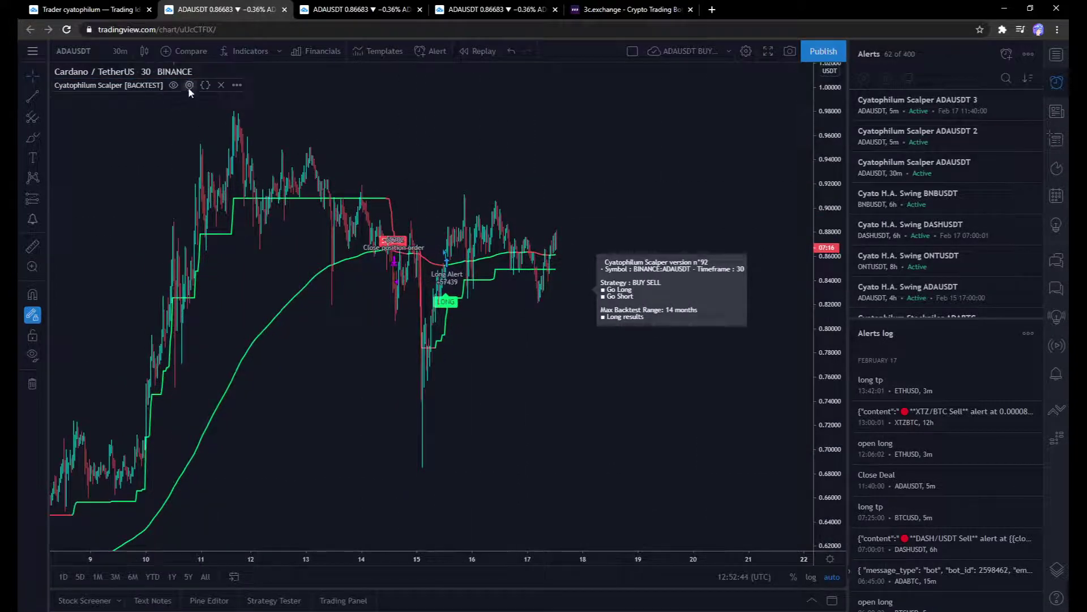
- Start a new alert on the Cyatophilum Scalper strategy and set its condition to "alert() function calls only"
left_click(237, 85)
mouse_move(320, 113)
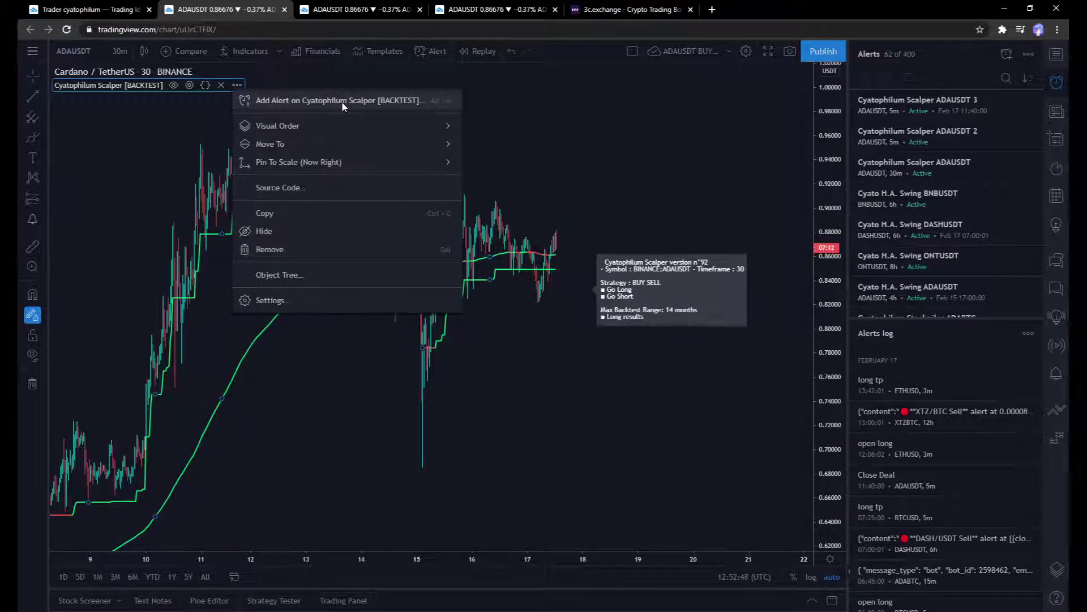
left_click(341, 101)
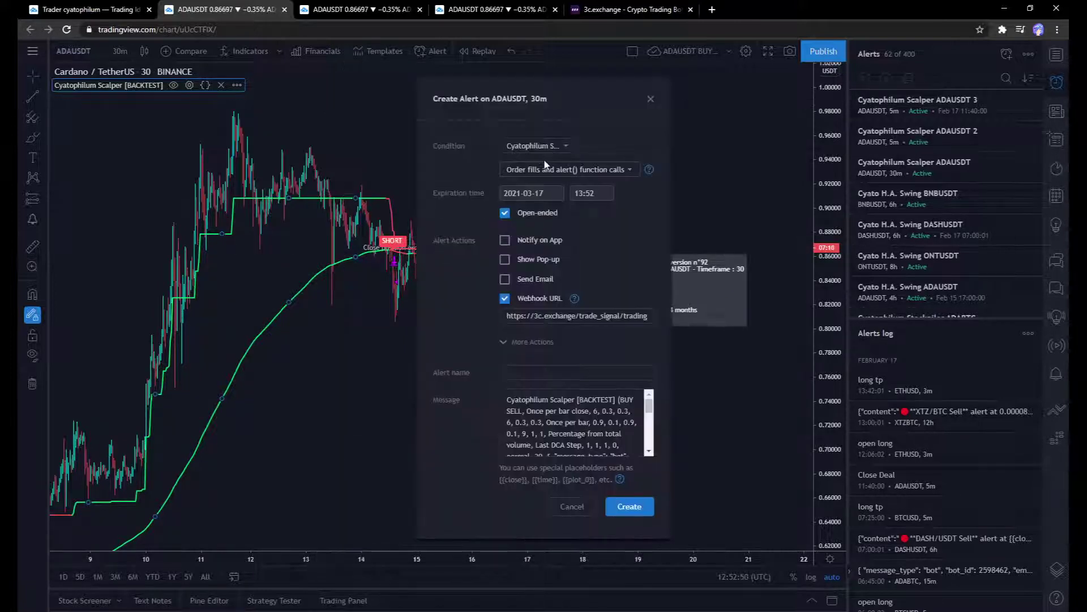
left_click(564, 173)
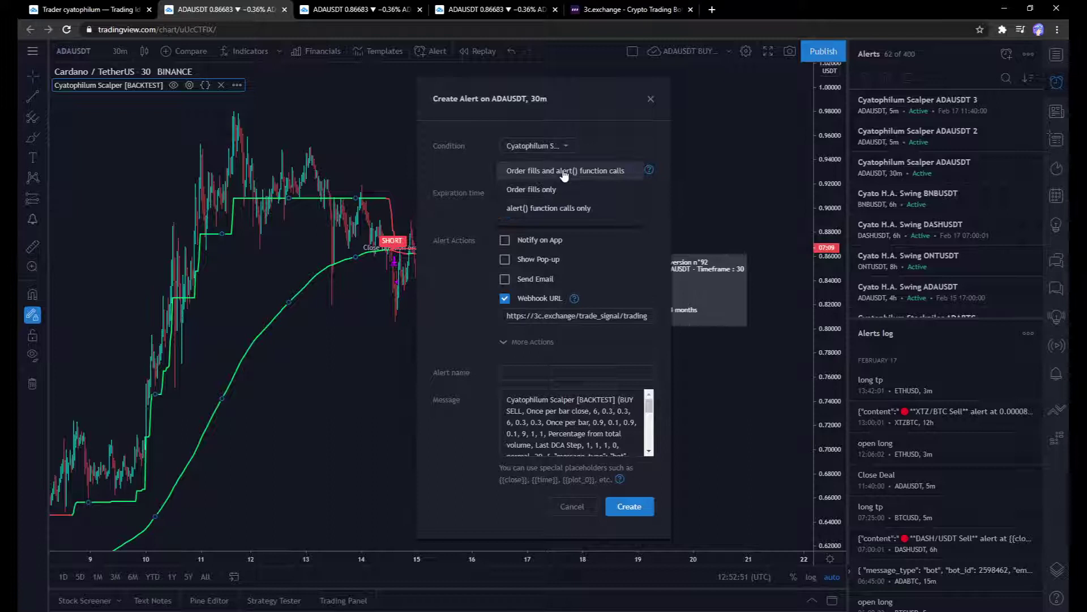
left_click(559, 210)
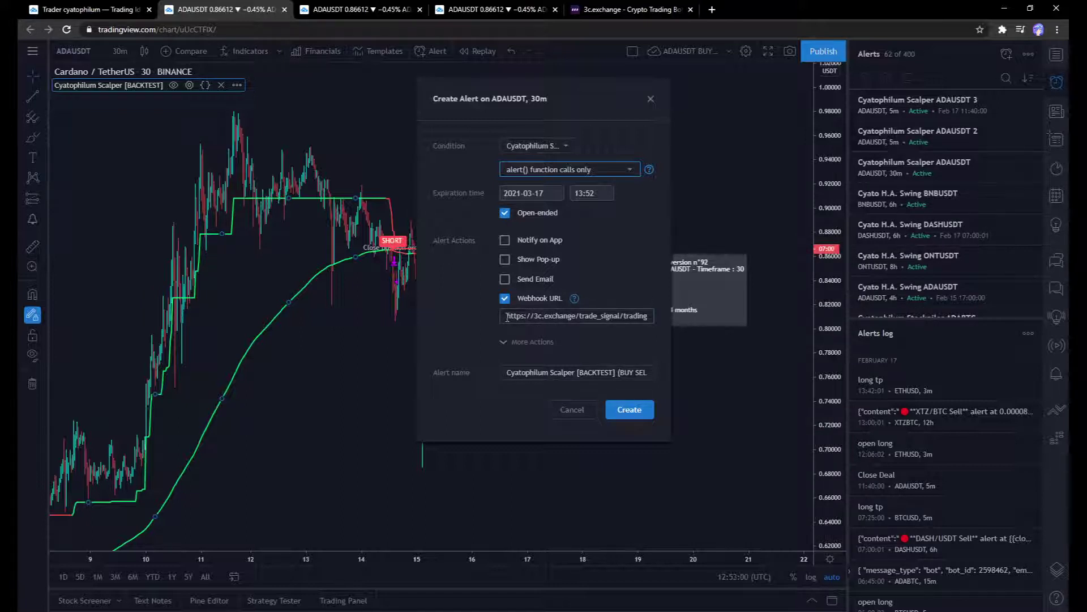
- Examine the full webhook URL in the alert's actions, from its domain to the end of its path
left_click_drag(506, 317, 651, 316)
left_click(483, 324)
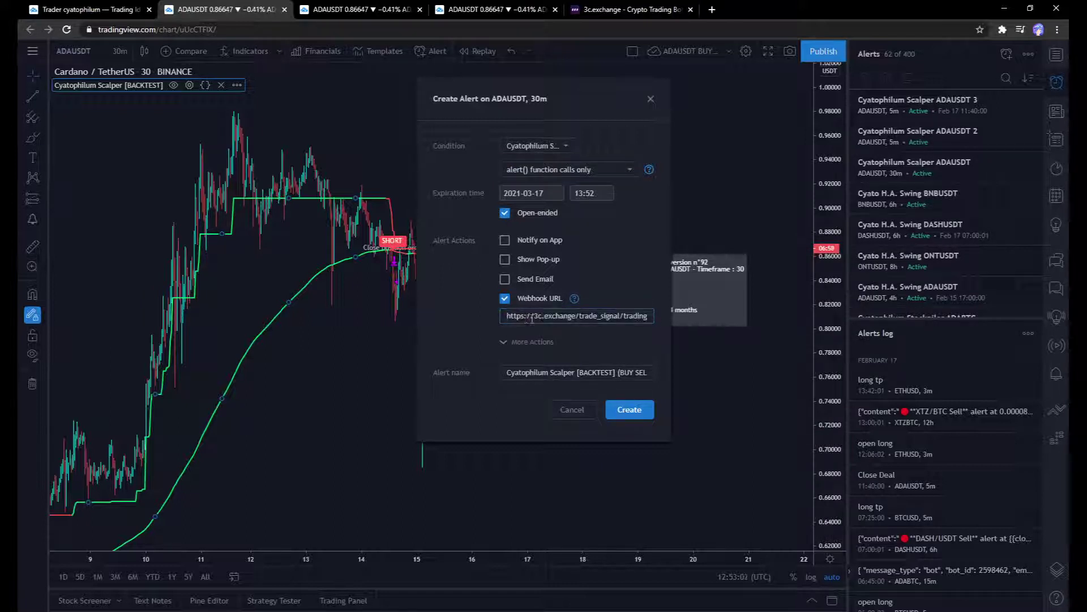
triple_click(572, 317)
left_click(573, 317)
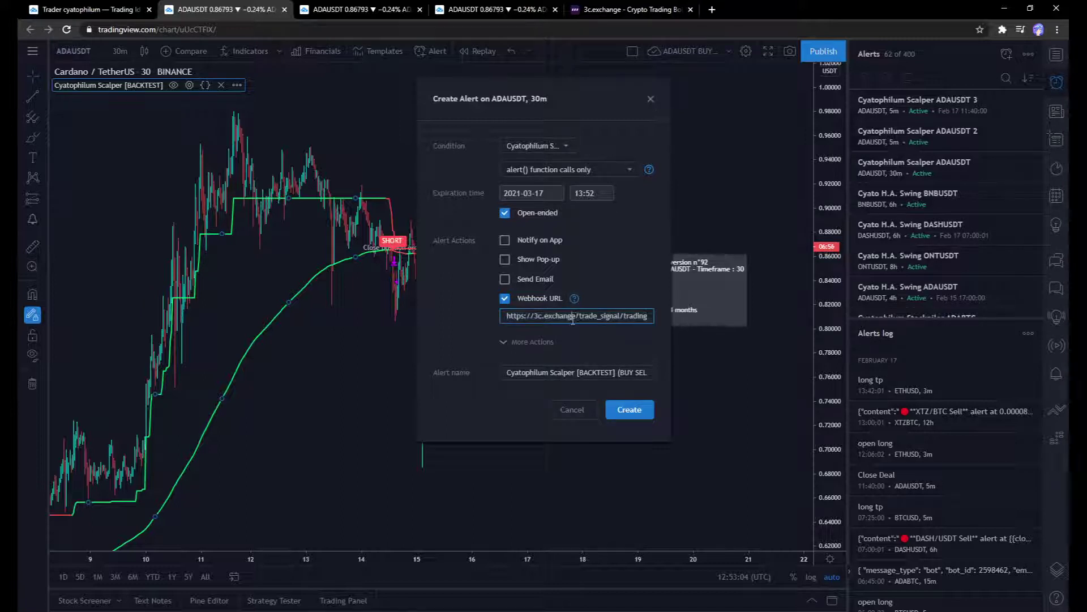
left_click_drag(576, 316, 544, 317)
left_click(546, 319)
left_click_drag(617, 318, 645, 316)
left_click(541, 318)
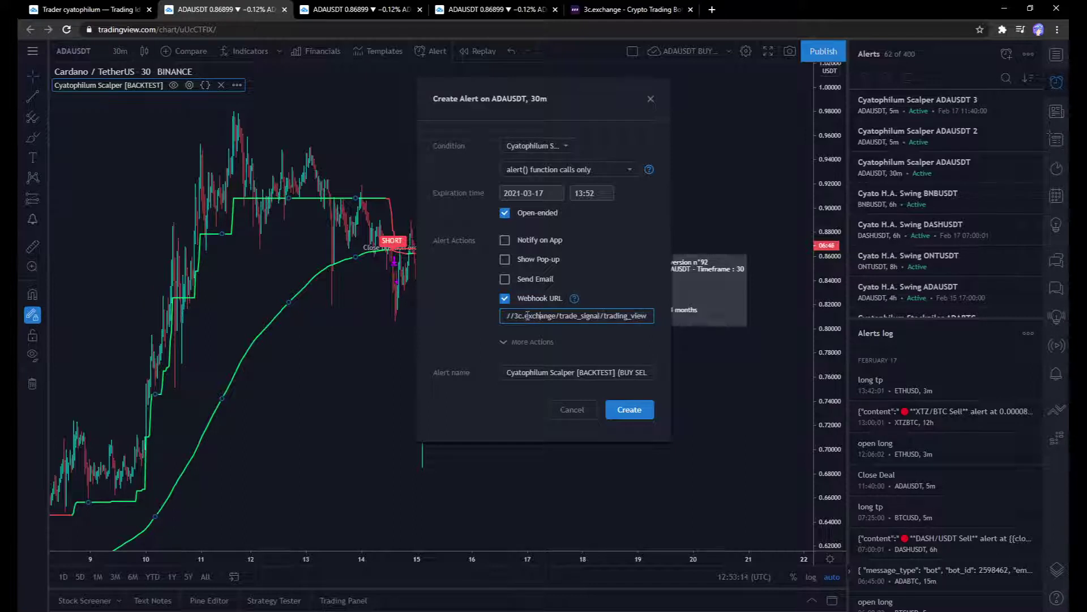
mouse_move(541, 318)
left_mouse_down()
mouse_move(521, 316)
mouse_move(553, 316)
mouse_move(536, 317)
left_mouse_up()
left_click(536, 316)
left_click_drag(646, 318, 482, 313)
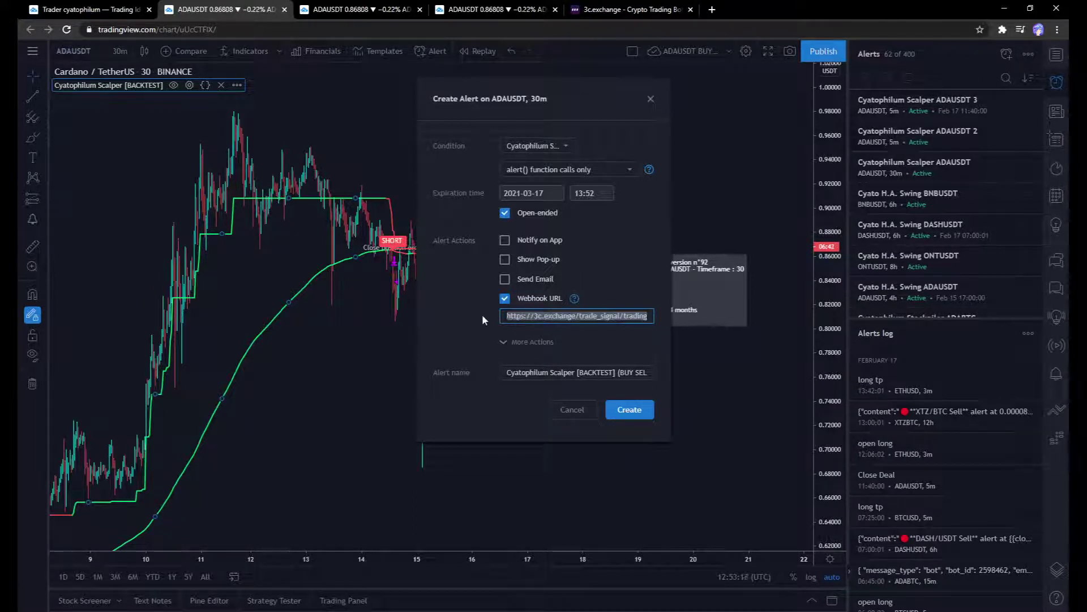
left_click(463, 318)
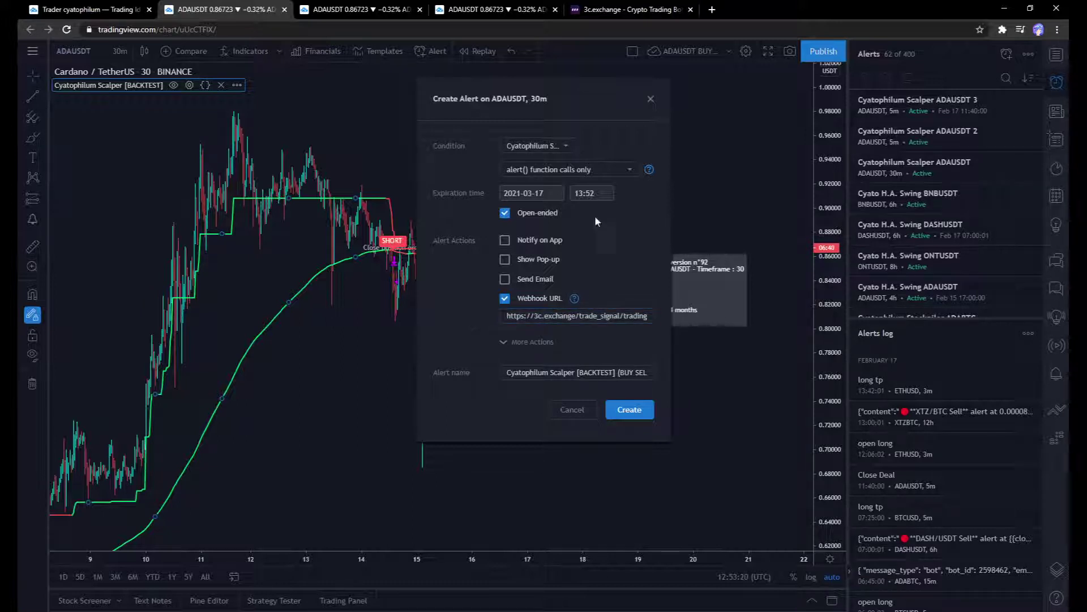
key("Tab")
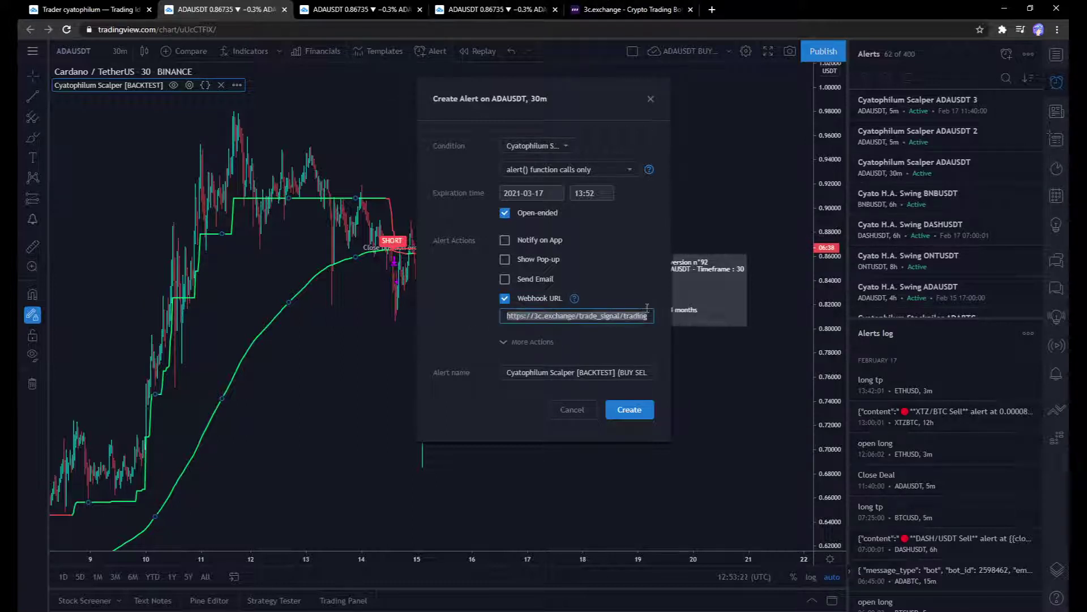
- Switch to 3c.exchange, open the bot for editing and bring up the custom signals instruction from its deal start condition
left_click(631, 6)
scroll(391, 292, "up", 8)
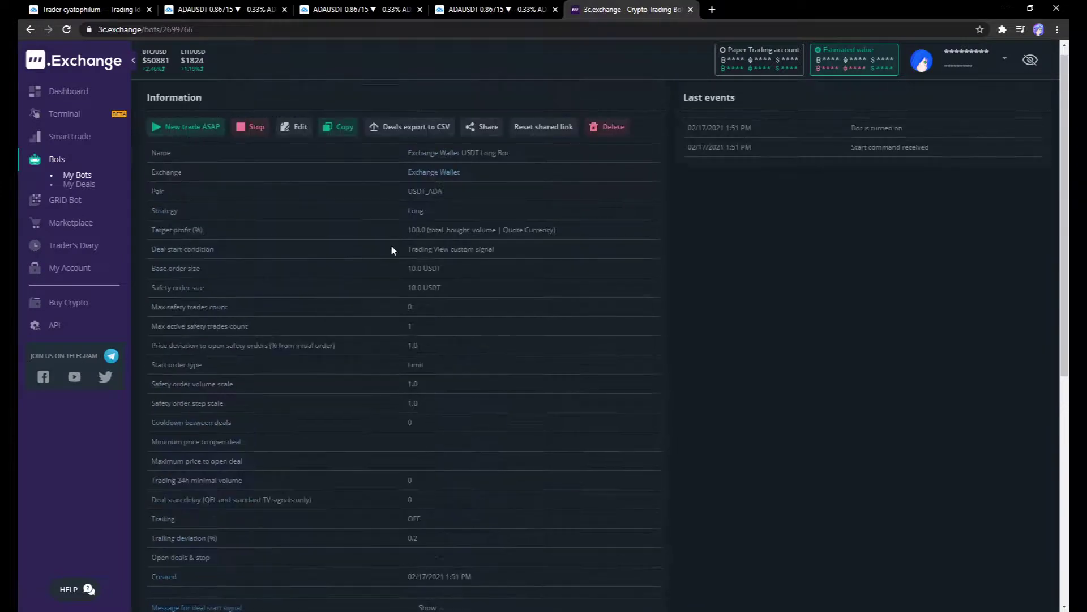
left_click(301, 138)
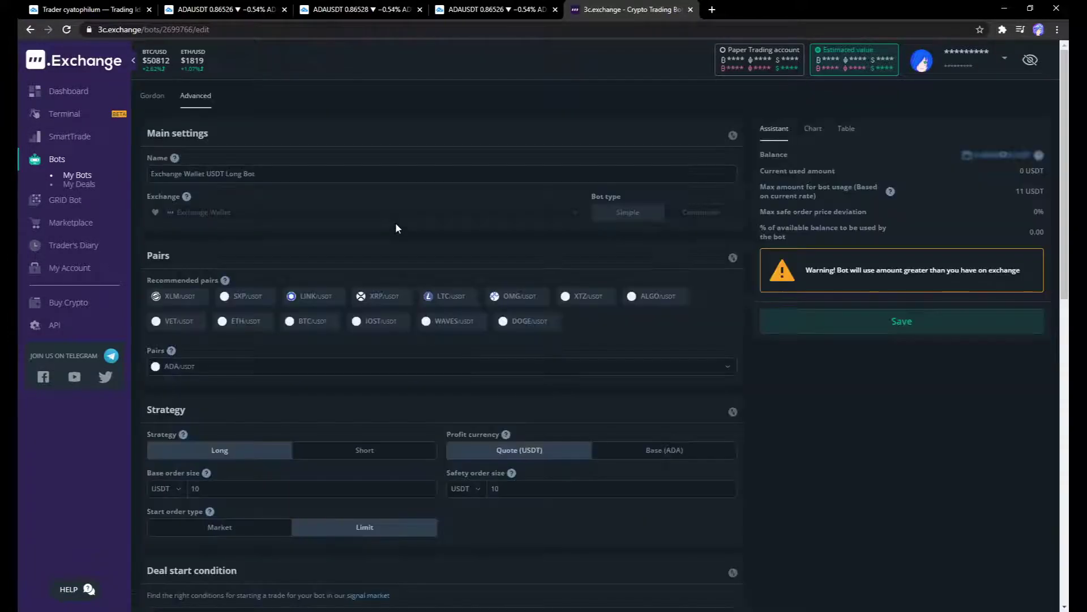
scroll(396, 228, "down", 5)
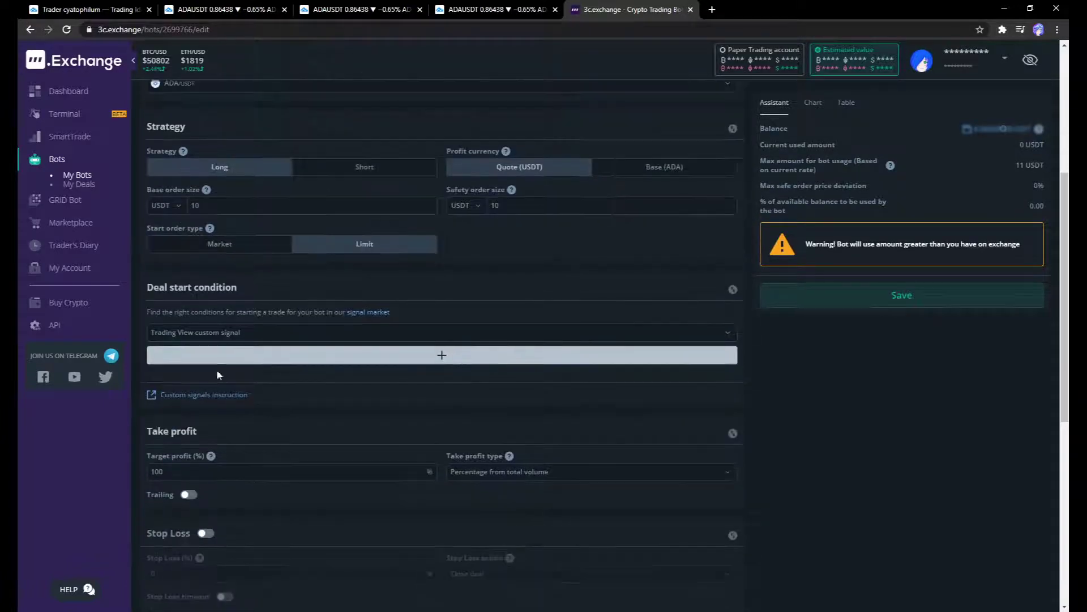
left_click(198, 396)
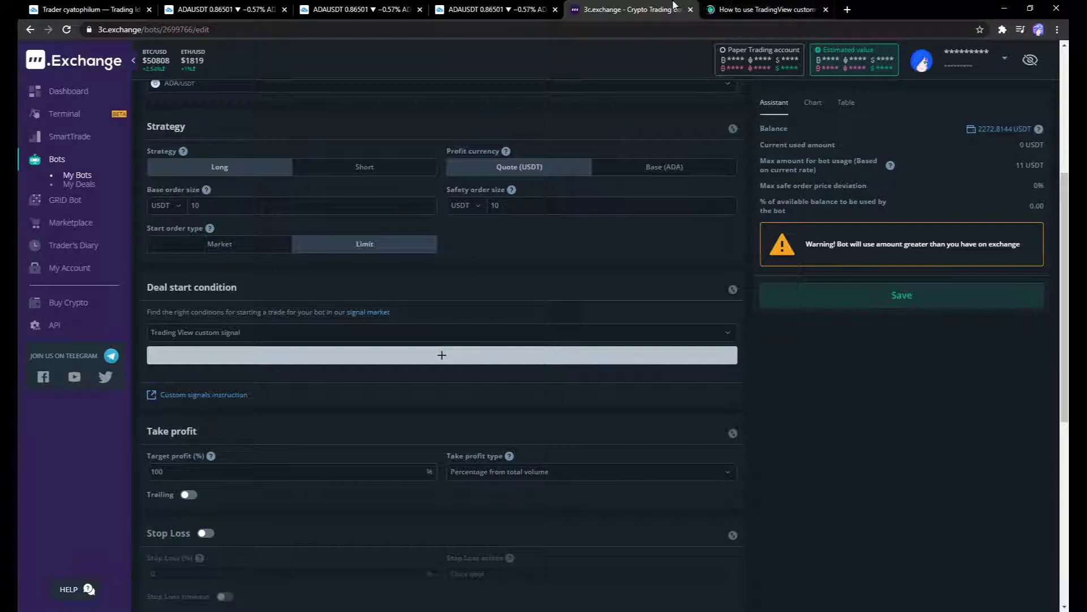
left_click(706, 9)
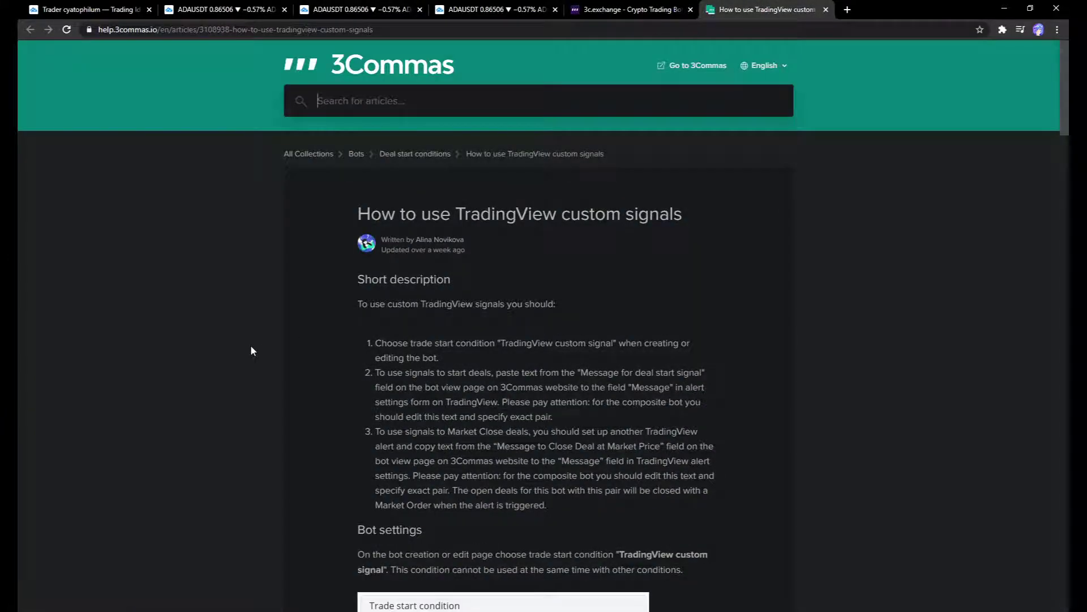
- Search the help article for "signal" to locate the Enable Webhooks section and highlight the webhook link given there
key("ctrl+f")
type("signal")
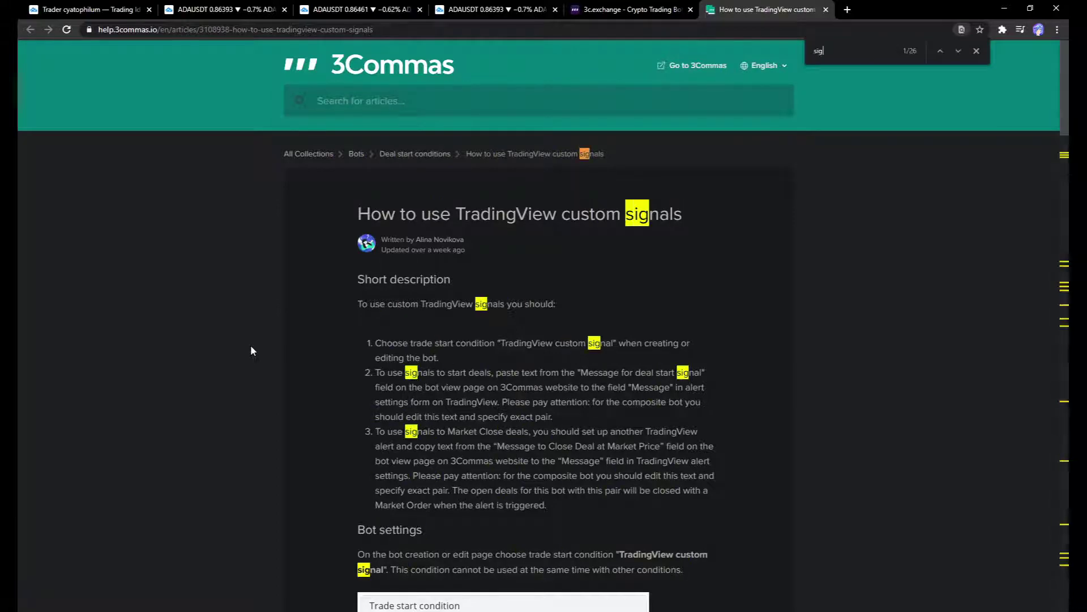
key("Return")
key("Return")
key("Return")
key("Return")
key("Return")
key("Return")
key("Return")
key("Return")
key("Return")
key("Return")
key("Return")
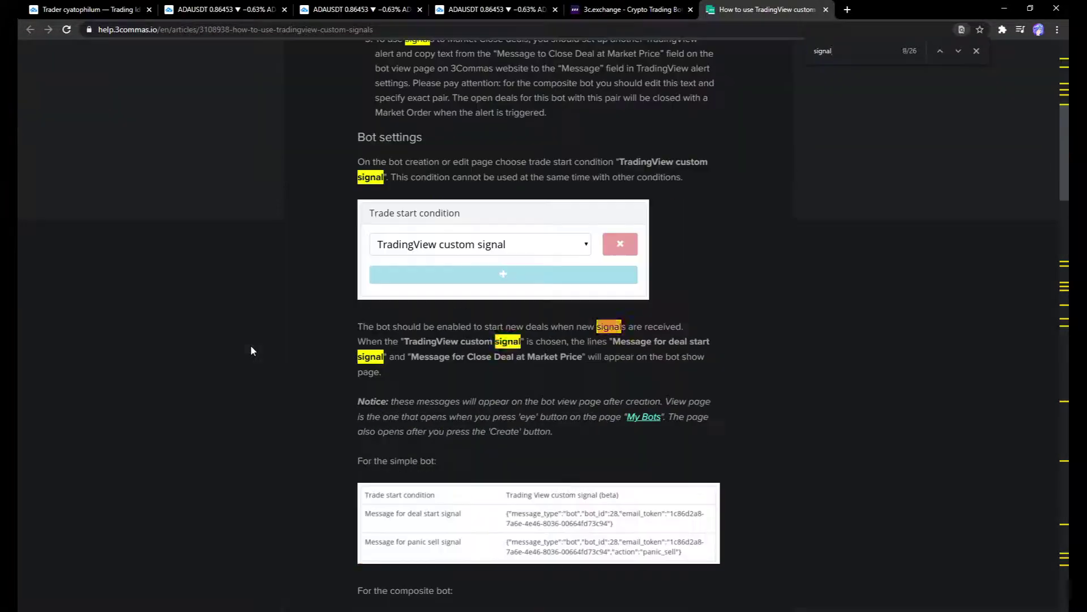
key("Return")
key("Return")
key("Return")
key("Return")
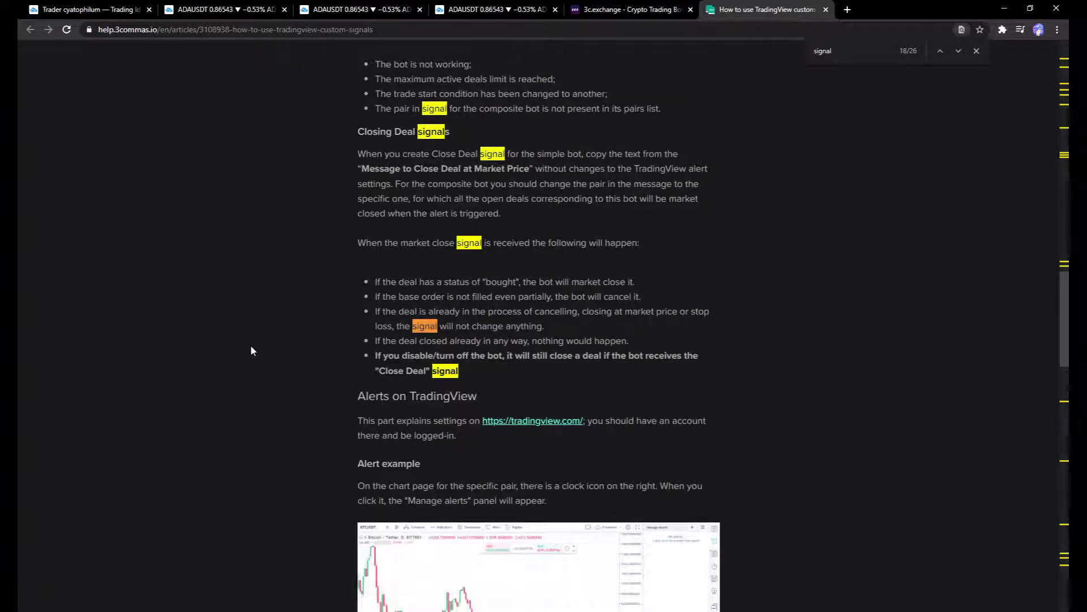
key("Return")
key("Return")
key("Return")
key("Return")
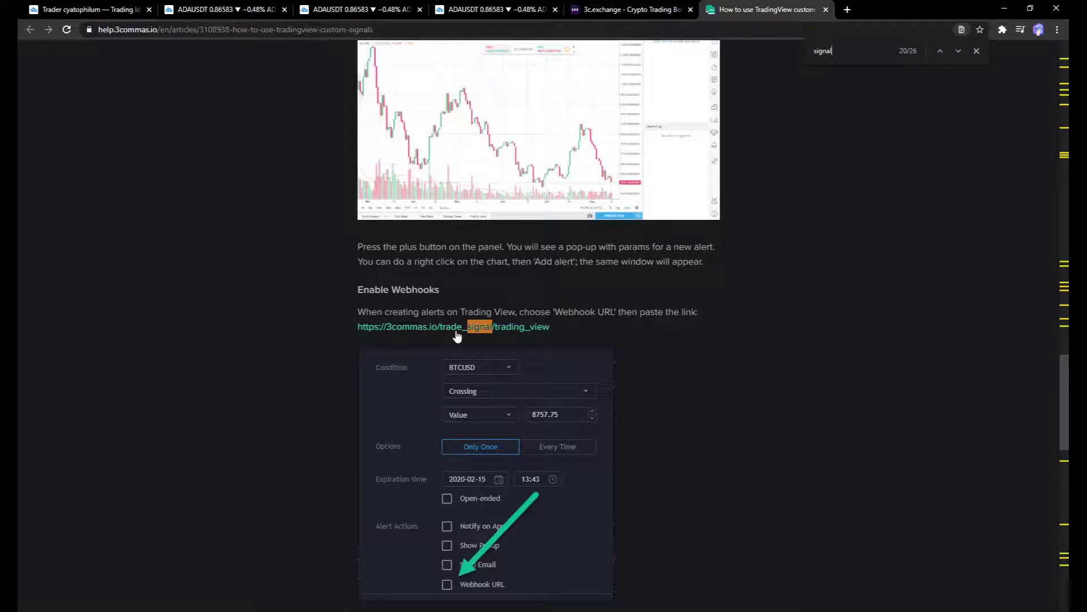
left_click_drag(561, 331, 348, 330)
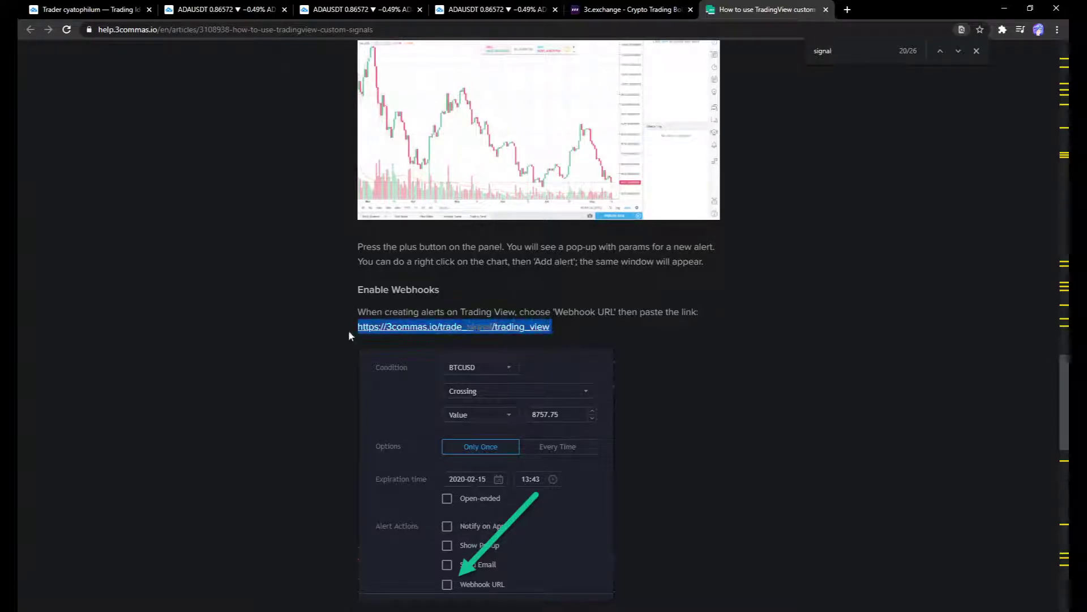
- Close the help article, save the bot and return to its information page
middle_click(758, 5)
scroll(411, 340, "up", 5)
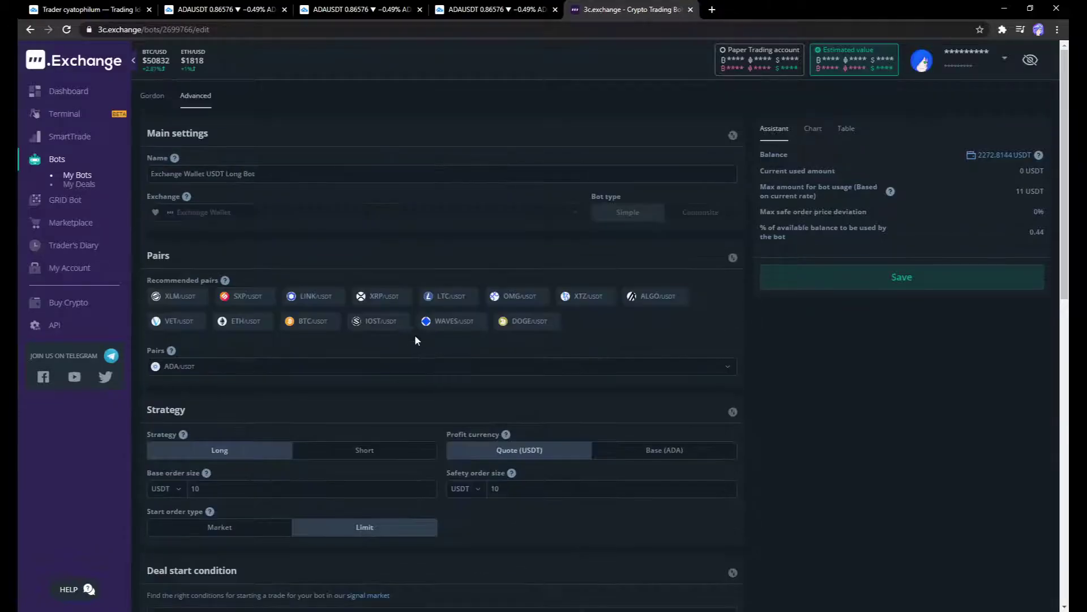
left_click(899, 293)
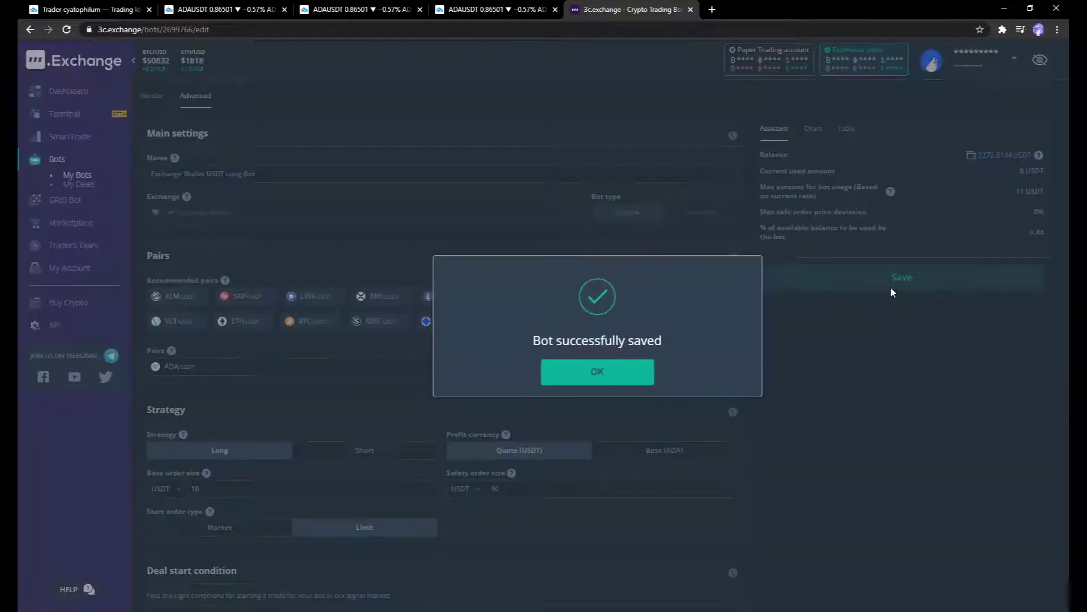
left_click(612, 374)
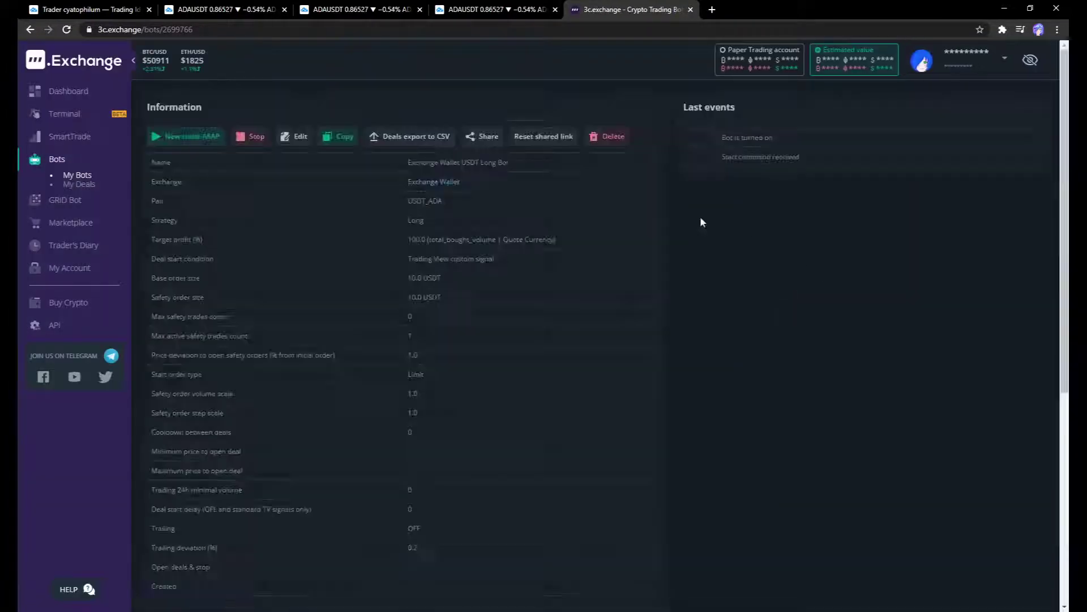
scroll(431, 380, "down", 4)
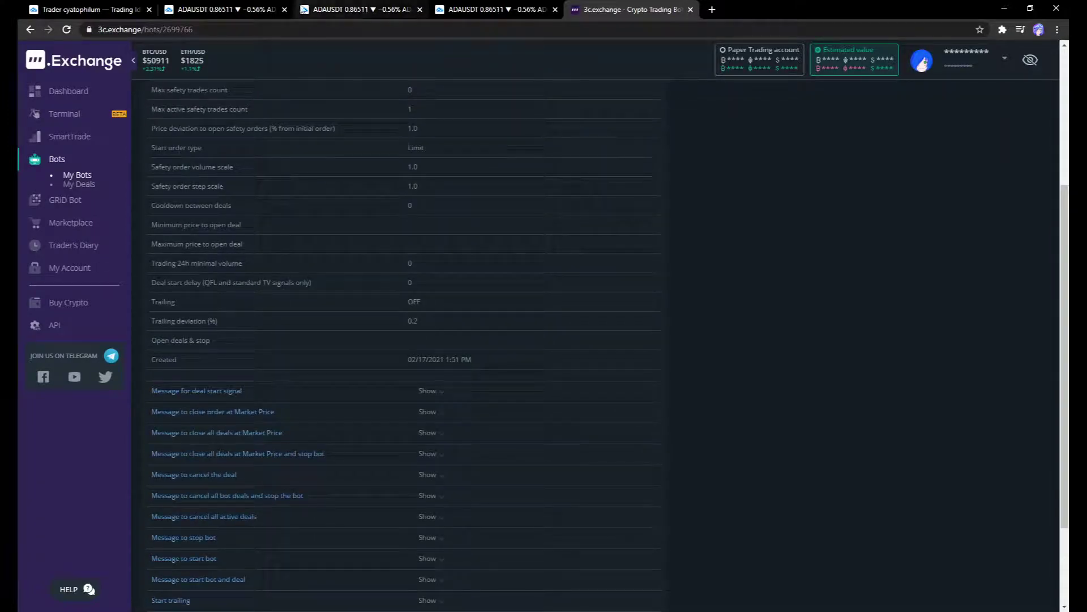
- Switch back to TradingView, name the alert "Cyatophilum Scalper ADAUSDT BUY SELL" and create it, accepting the repainting warning
left_click(223, 9)
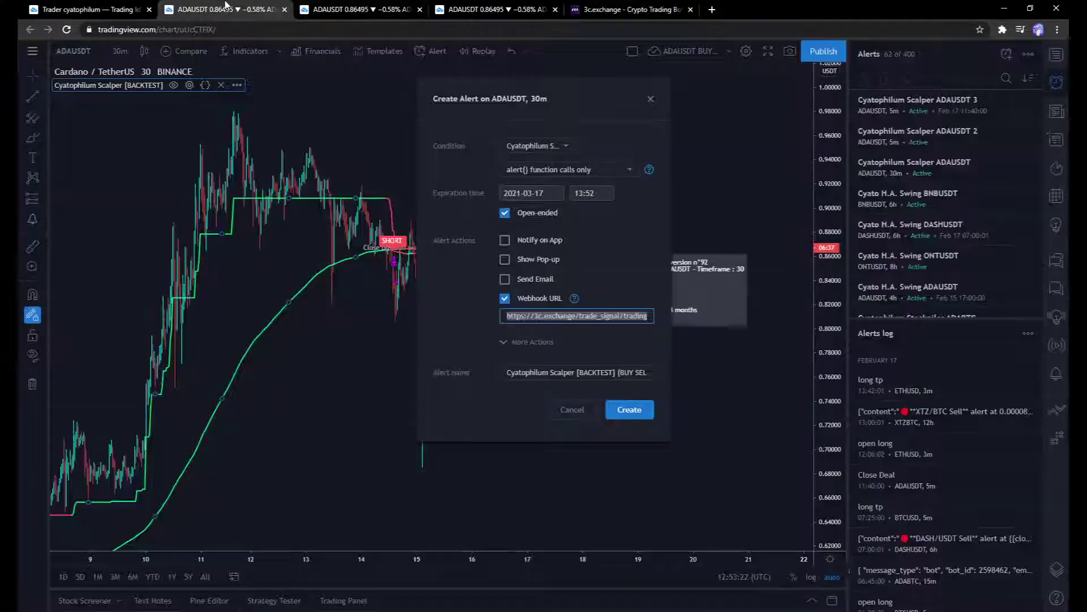
left_click(575, 371)
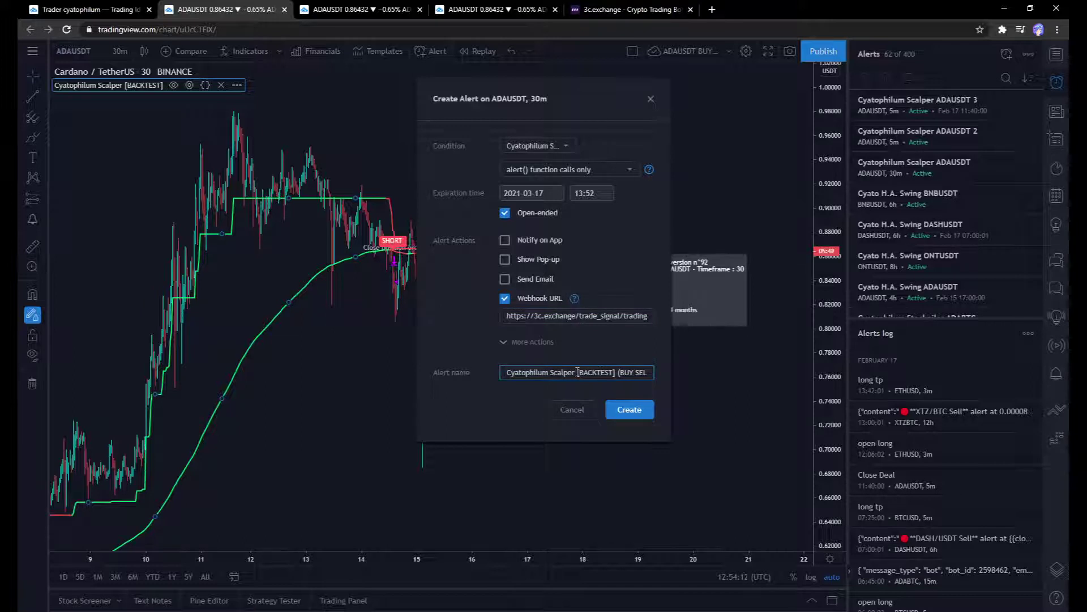
left_click_drag(577, 372, 728, 364)
key("BackSpace")
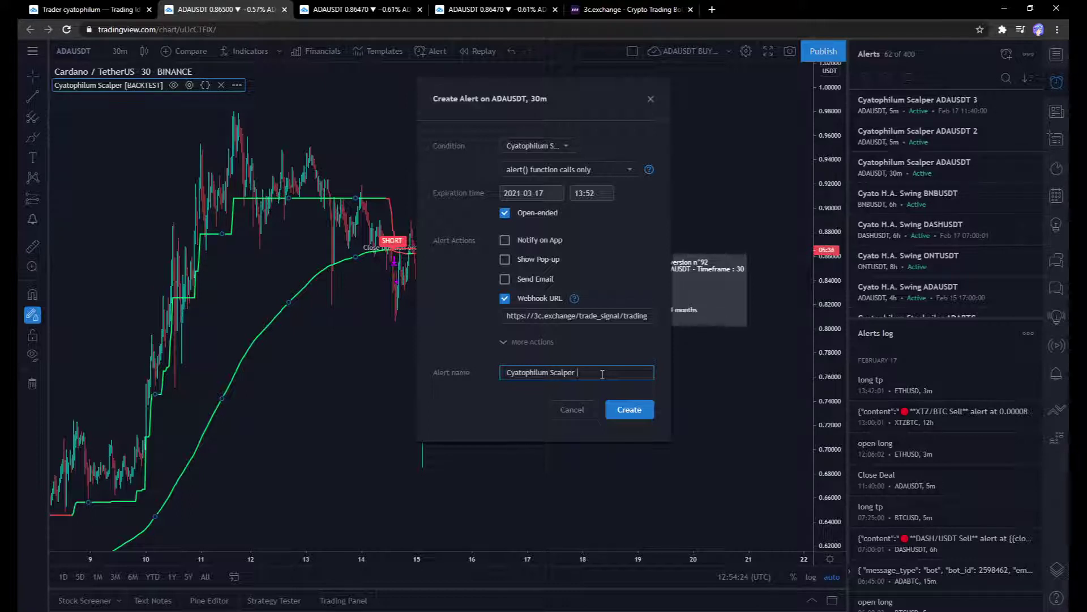
type("ADAUSDT BUY SELL")
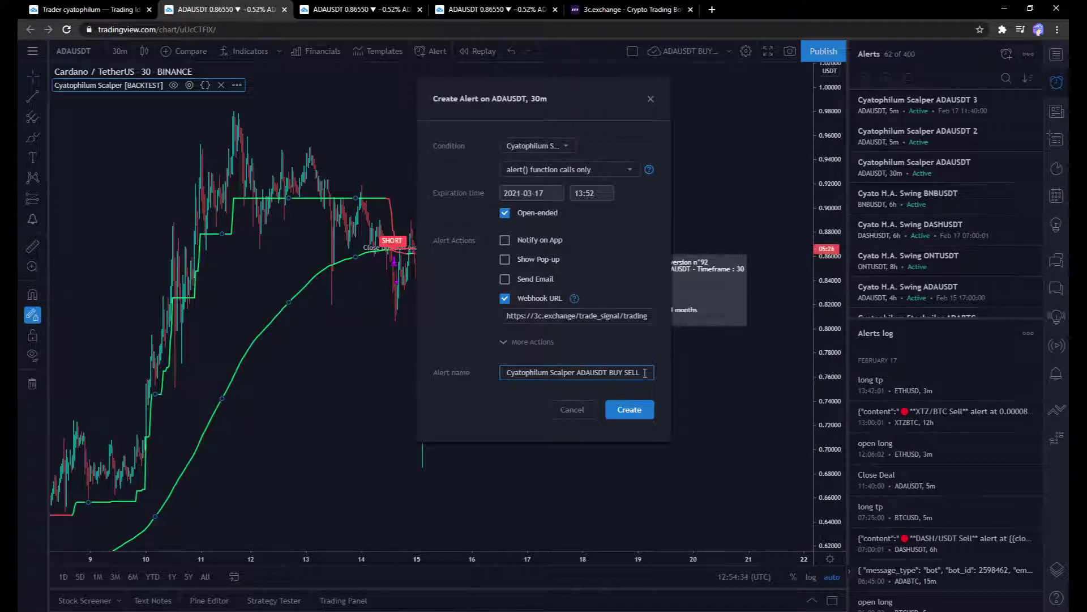
left_click(633, 405)
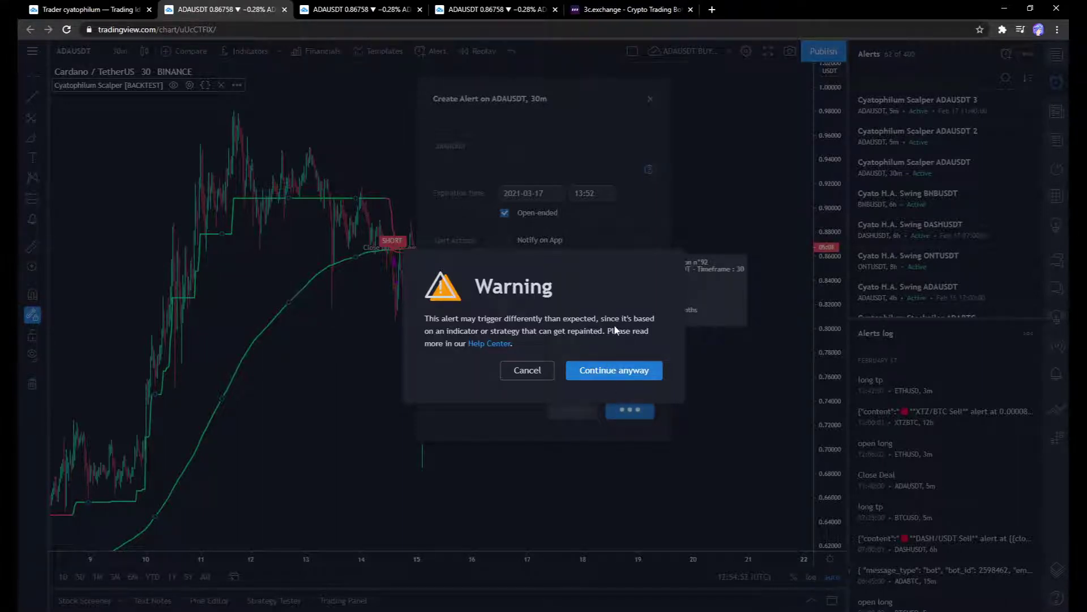
left_click(611, 370)
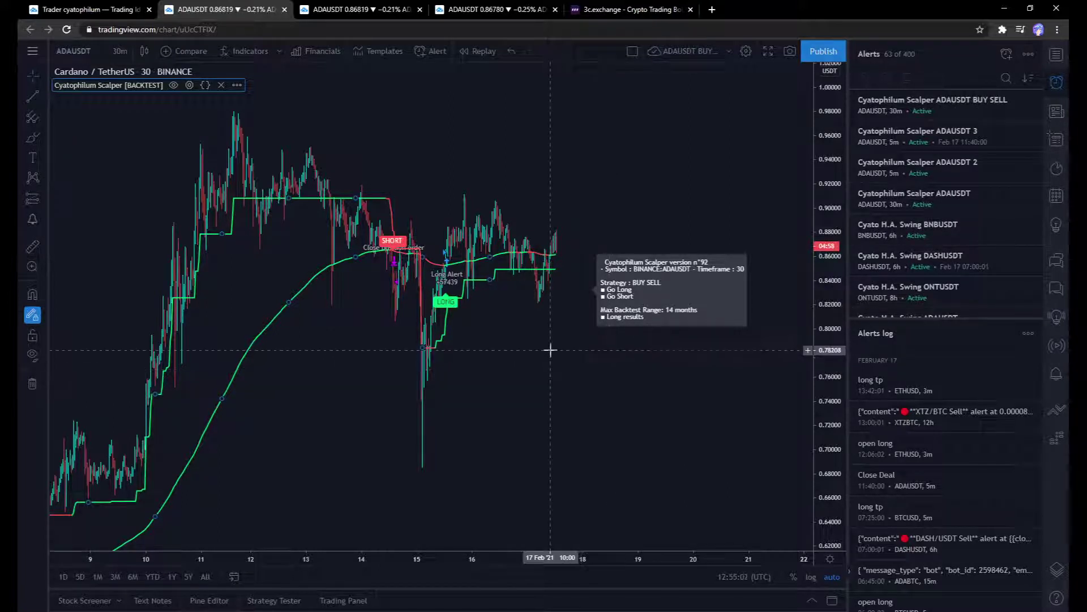
- Review the new alert in TradingView and the bot's information and last events on 3c.exchange, ending on the TradingView chart
mouse_move(944, 106)
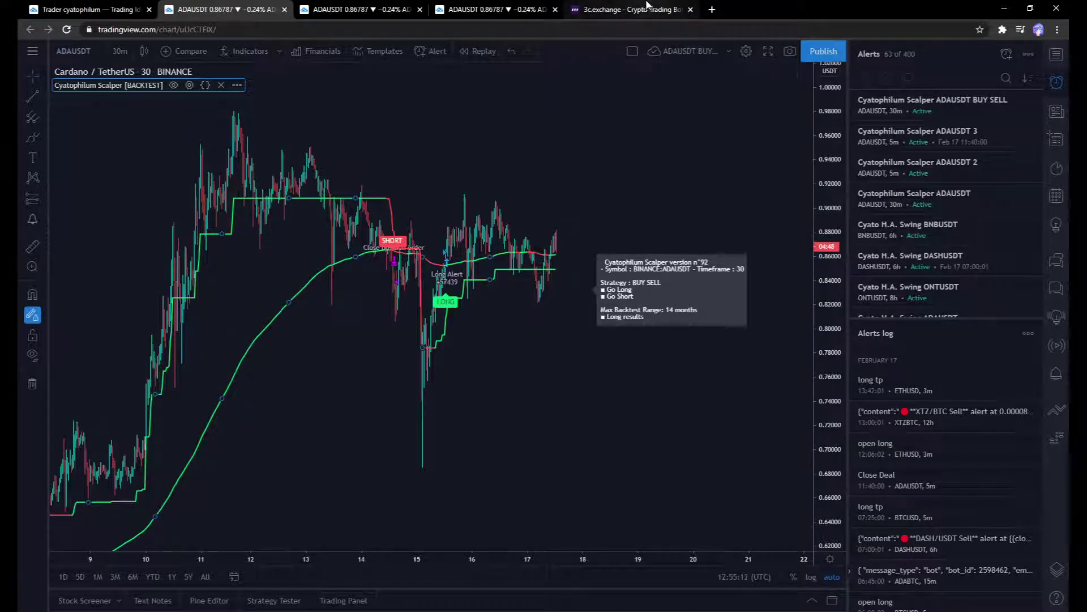
left_click(627, 9)
scroll(537, 148, "up", 5)
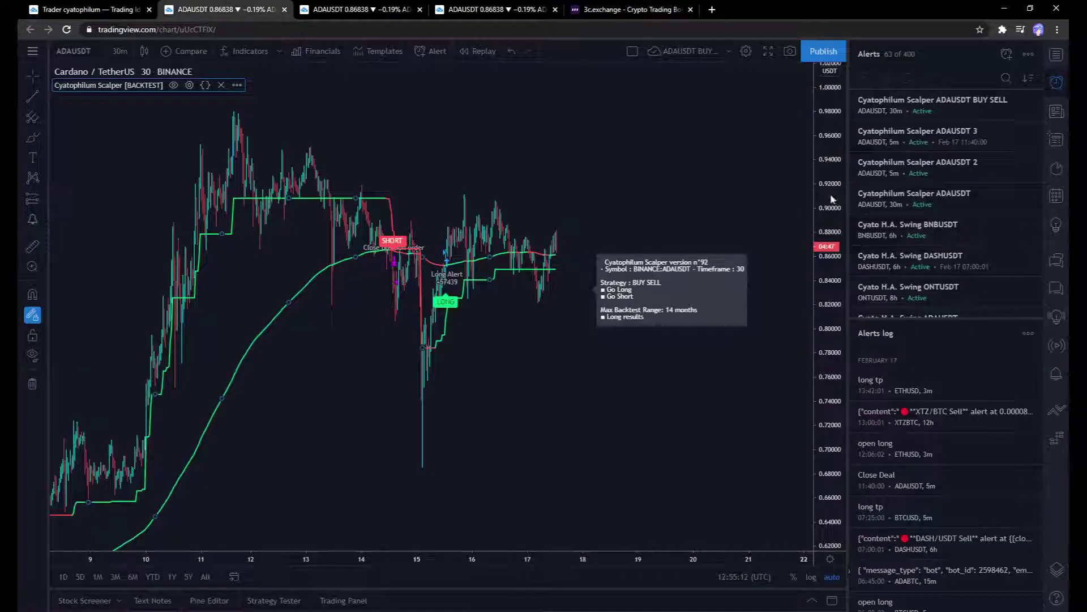
mouse_move(946, 107)
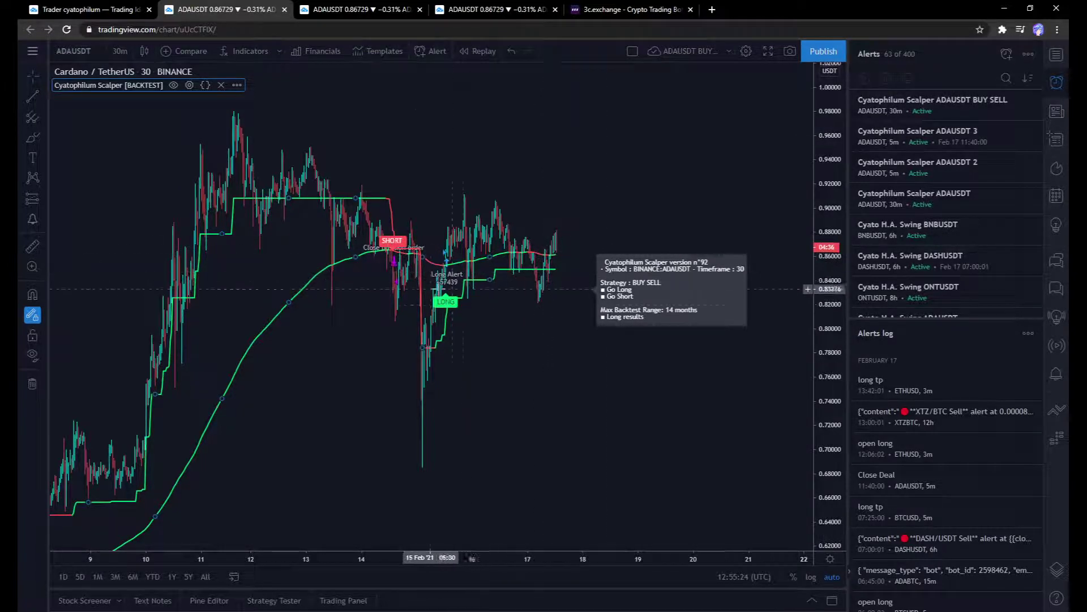
left_click(623, 9)
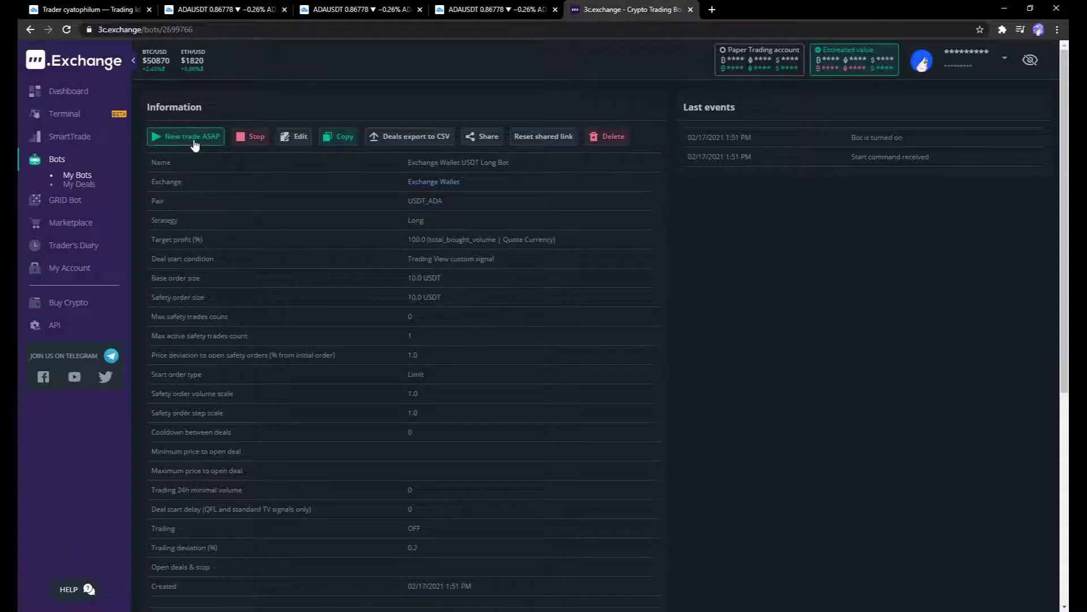
left_click(223, 9)
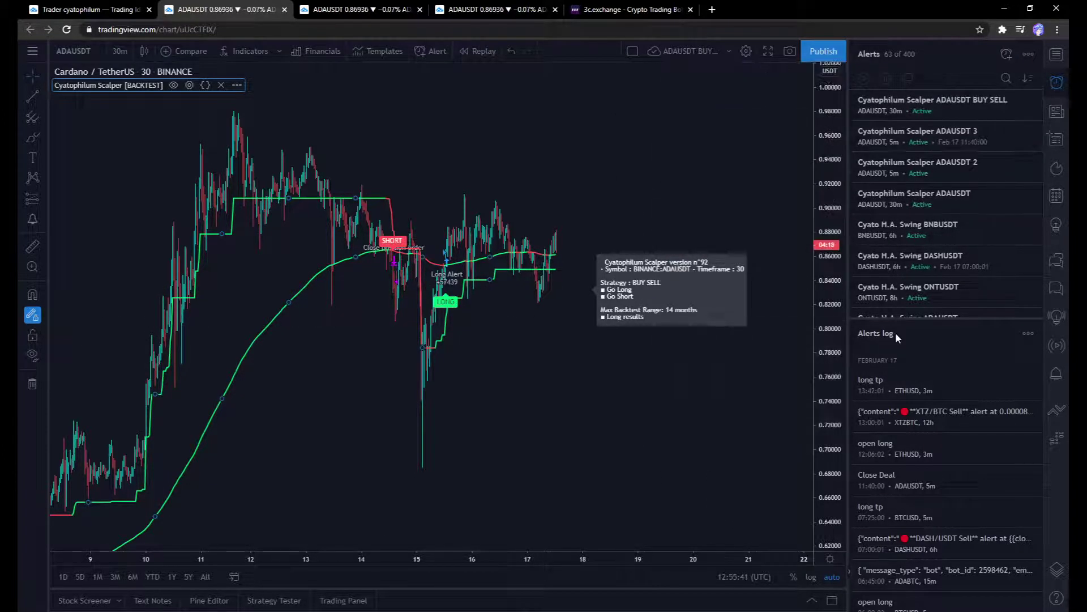
- Review the alerts log and the bot's information page on 3c.exchange, ending on the TradingView 30-minute chart
mouse_move(895, 379)
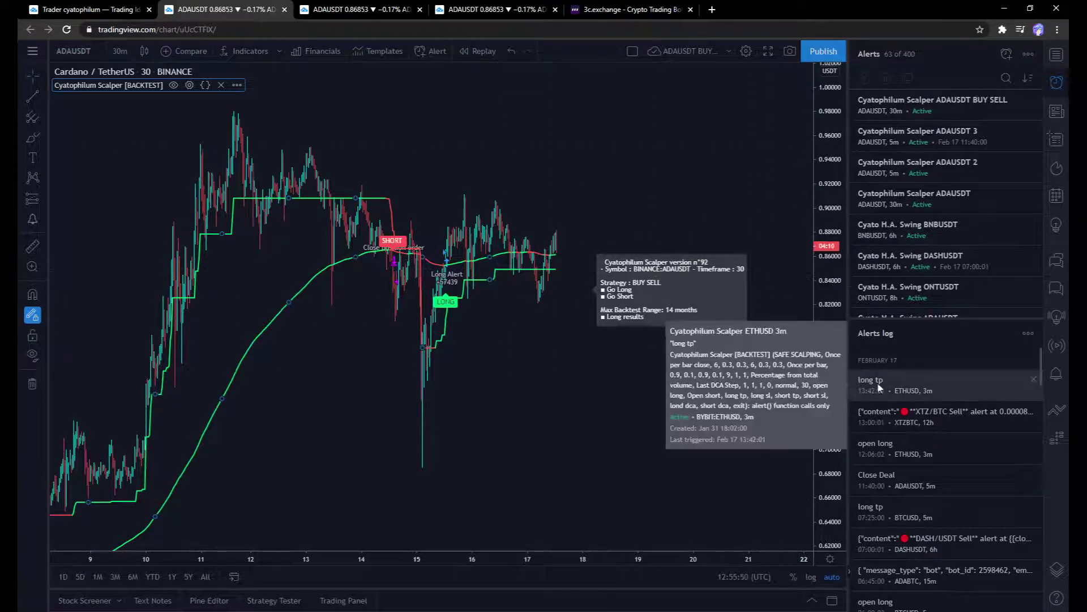
left_click(629, 9)
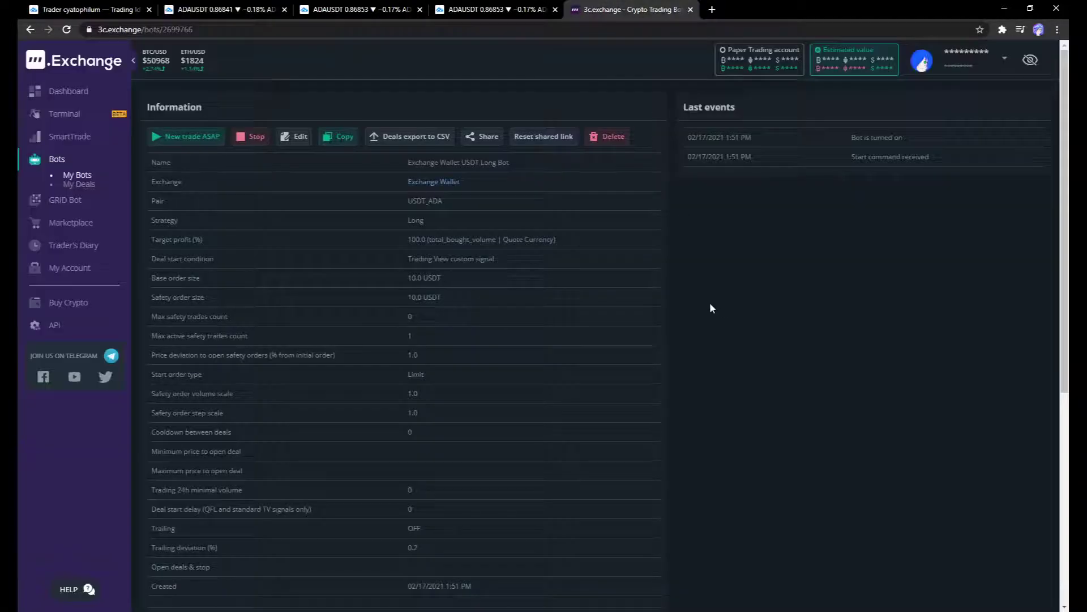
scroll(711, 317, "down", 10)
scroll(771, 406, "up", 6)
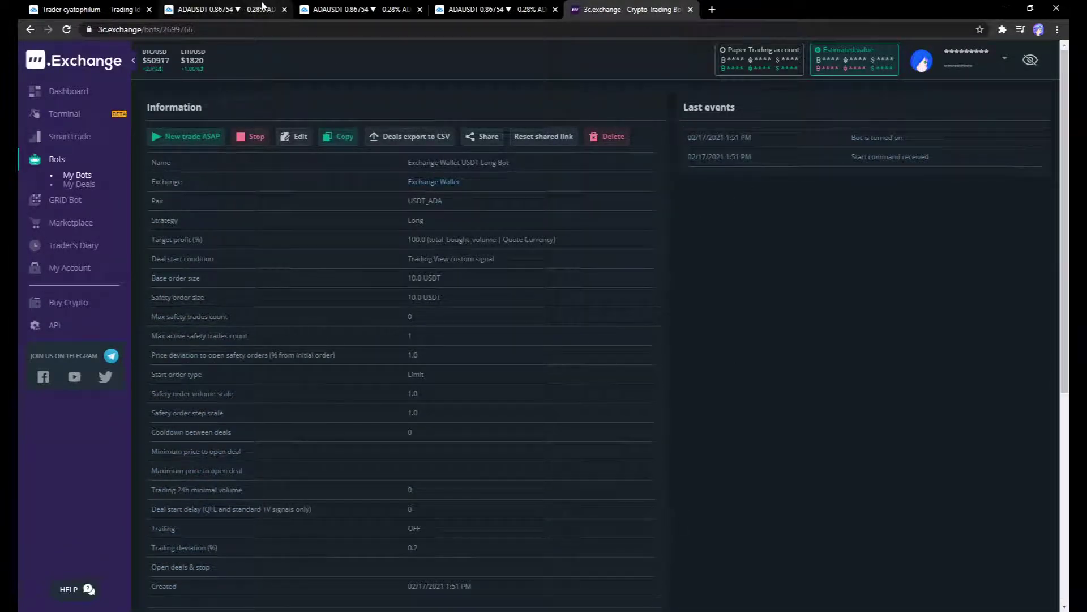
left_click(262, 6)
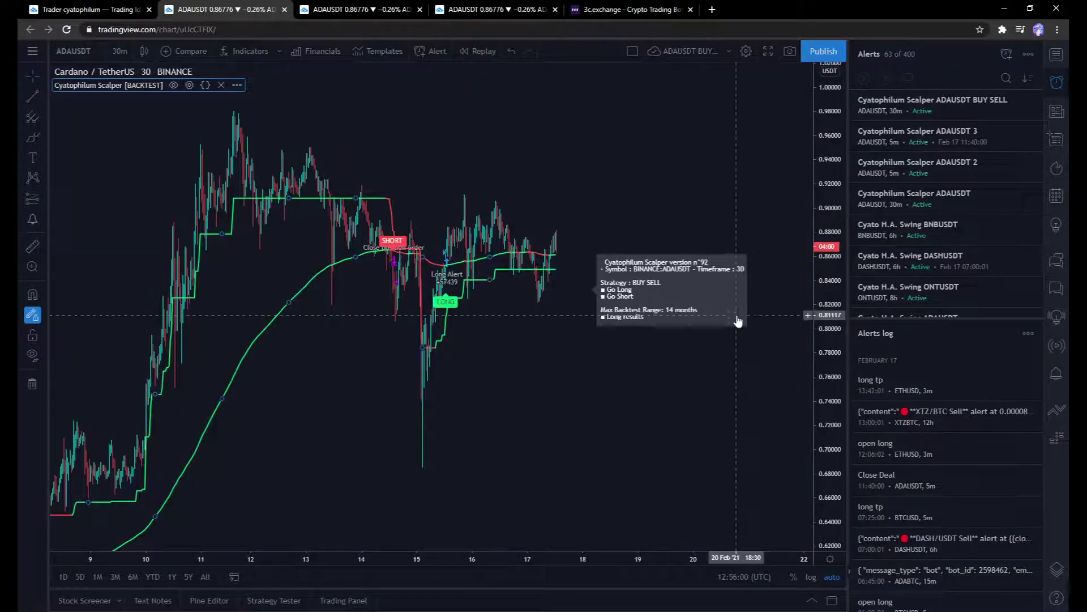
- Delete the Cyatophilum Scalper ADAUSDT BUY SELL alert from the alerts list and confirm the deletion
left_click(117, 52)
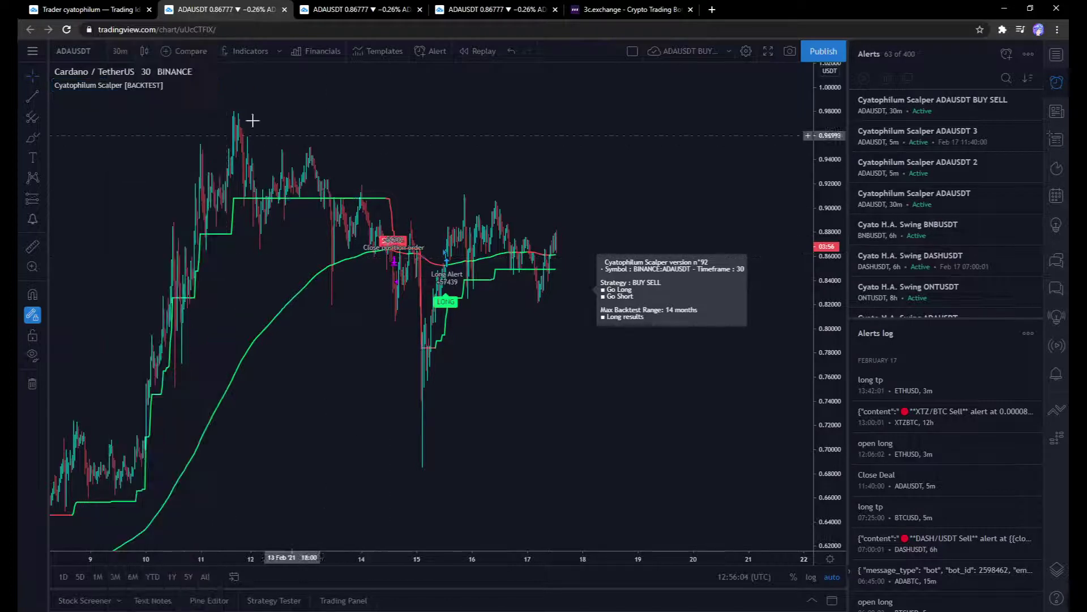
left_click(243, 114)
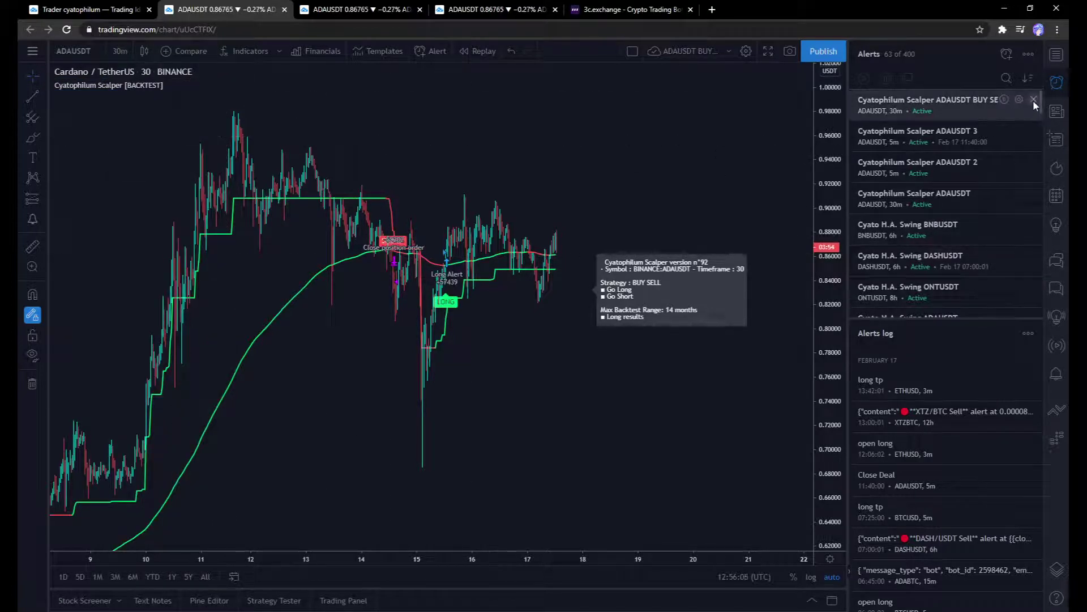
left_click(1033, 101)
left_click(621, 361)
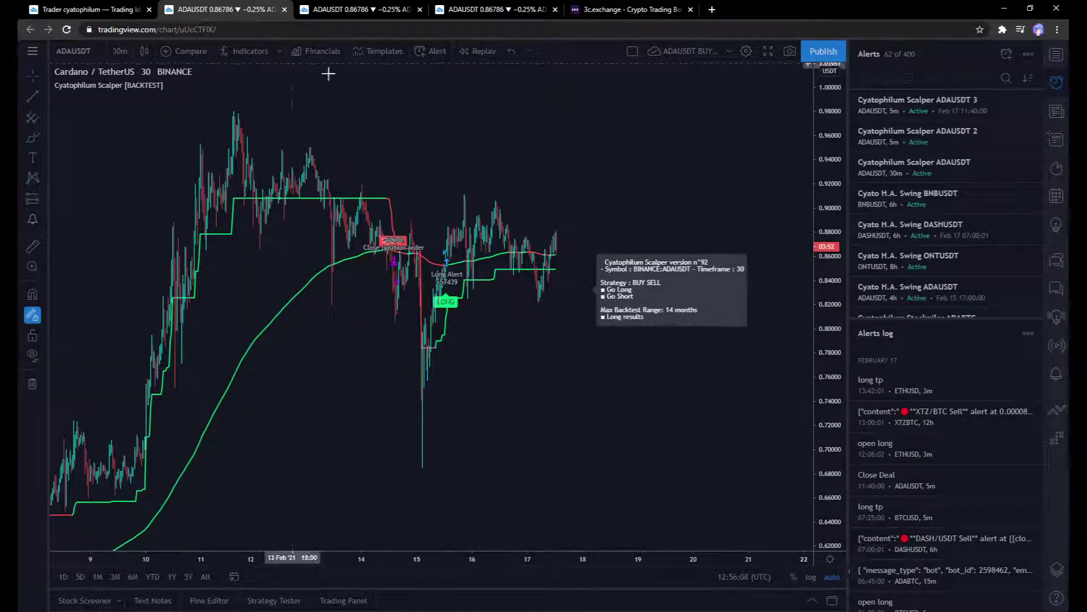
left_click(235, 85)
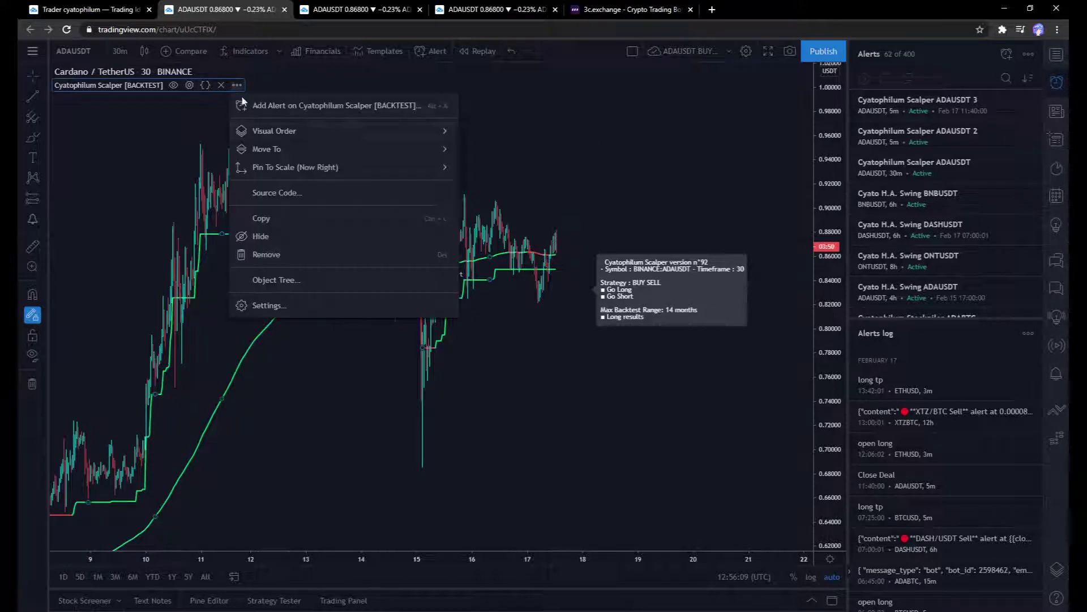
left_click(355, 104)
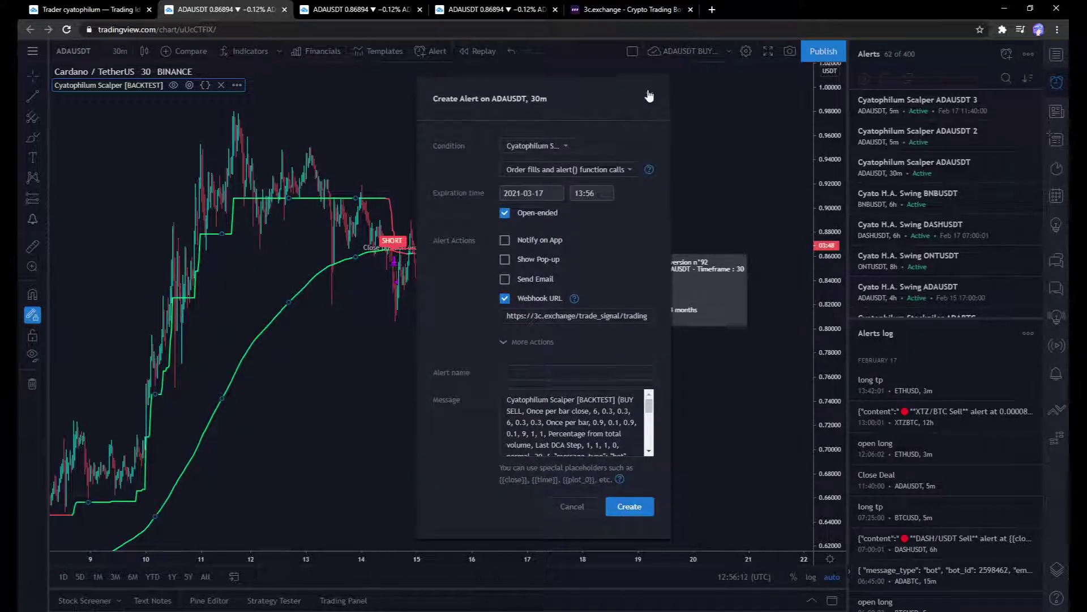
left_click(649, 93)
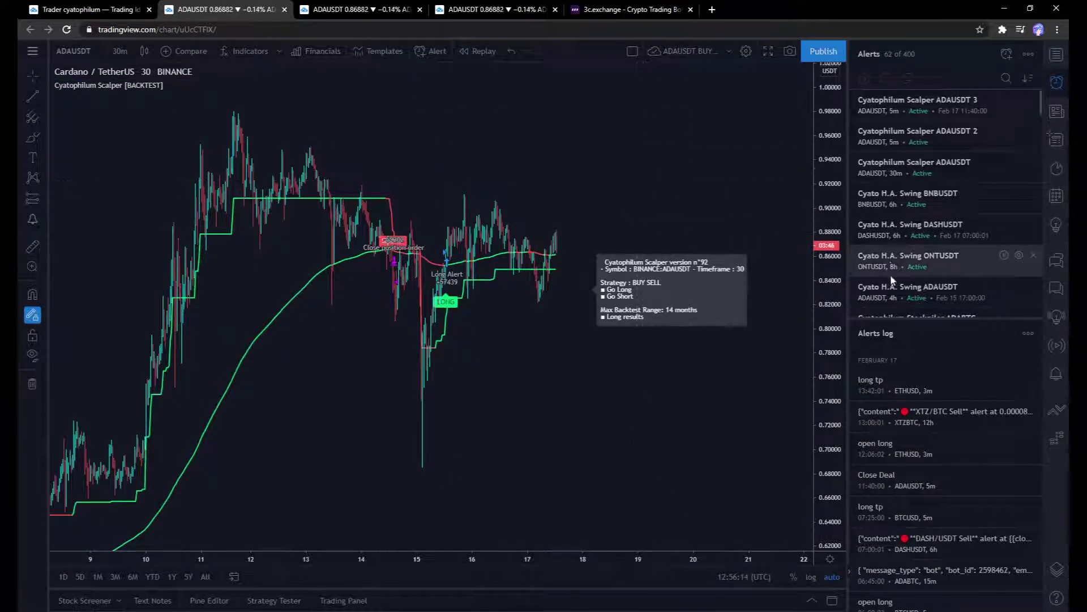
left_click(729, 52)
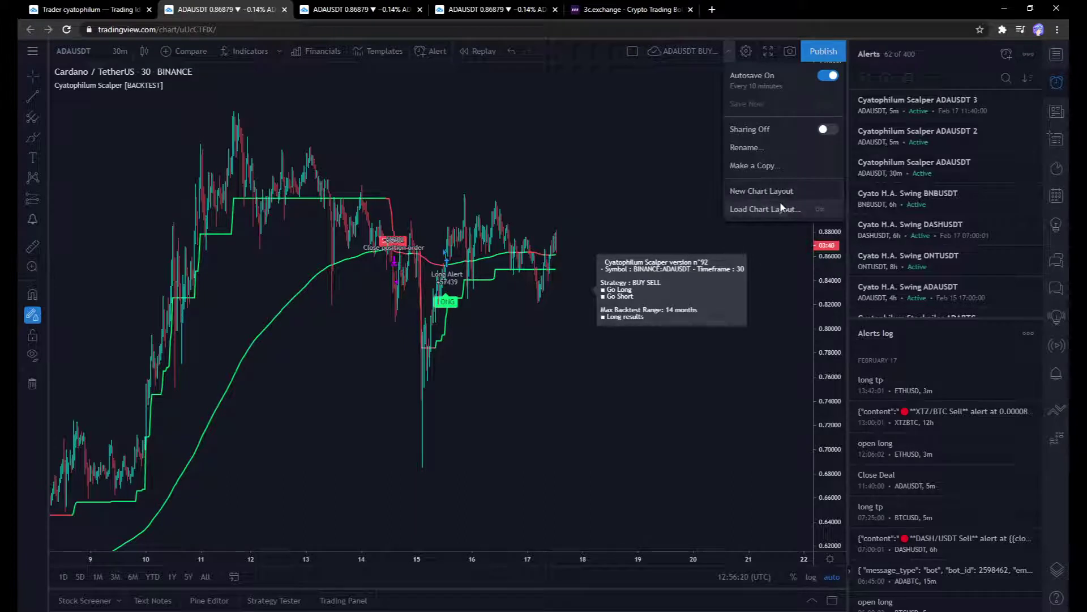
left_click(604, 192)
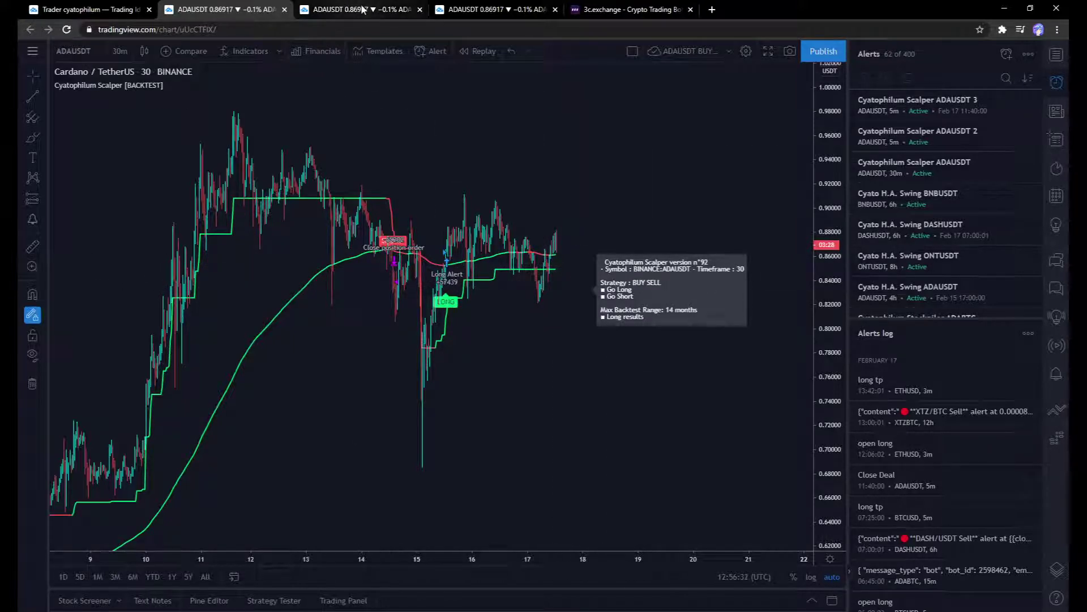
- Switch to 3c.exchange, open the list of own bots and delete the first ADA/USDT long bot
left_click(624, 9)
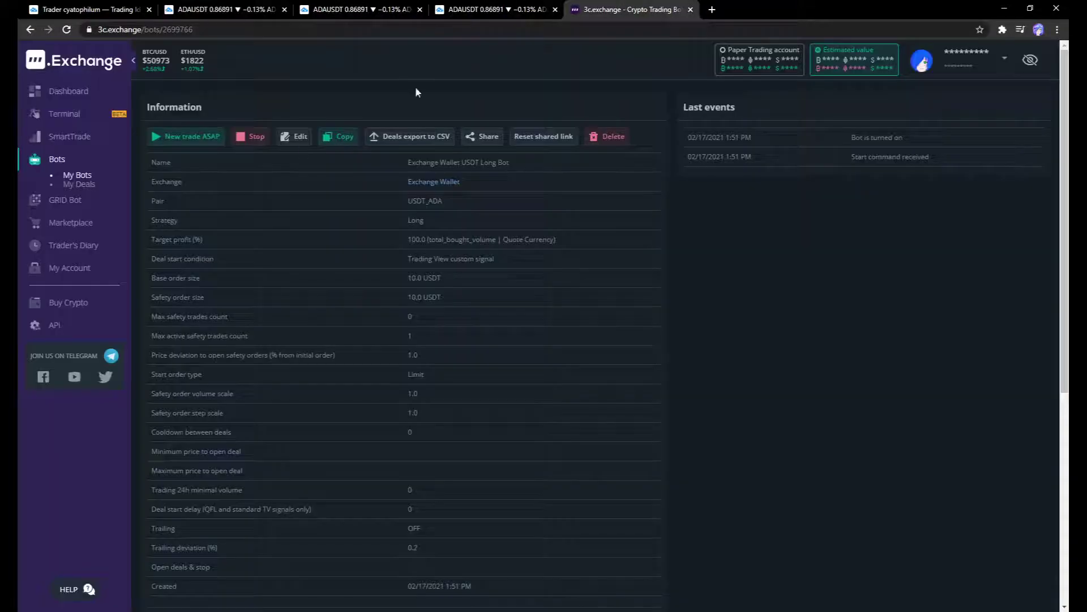
left_click(88, 180)
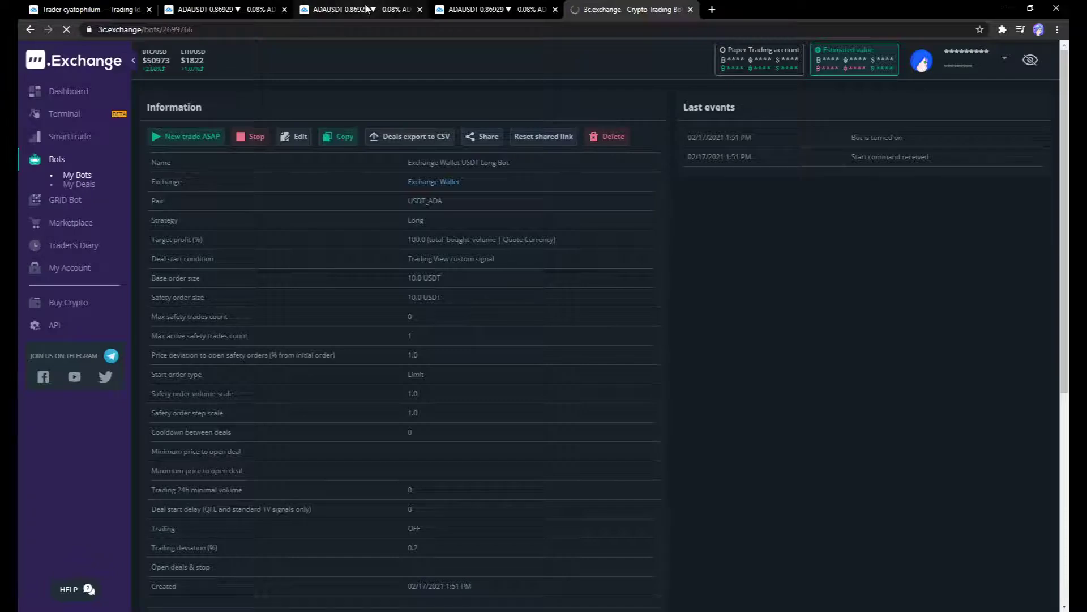
left_click(260, 6)
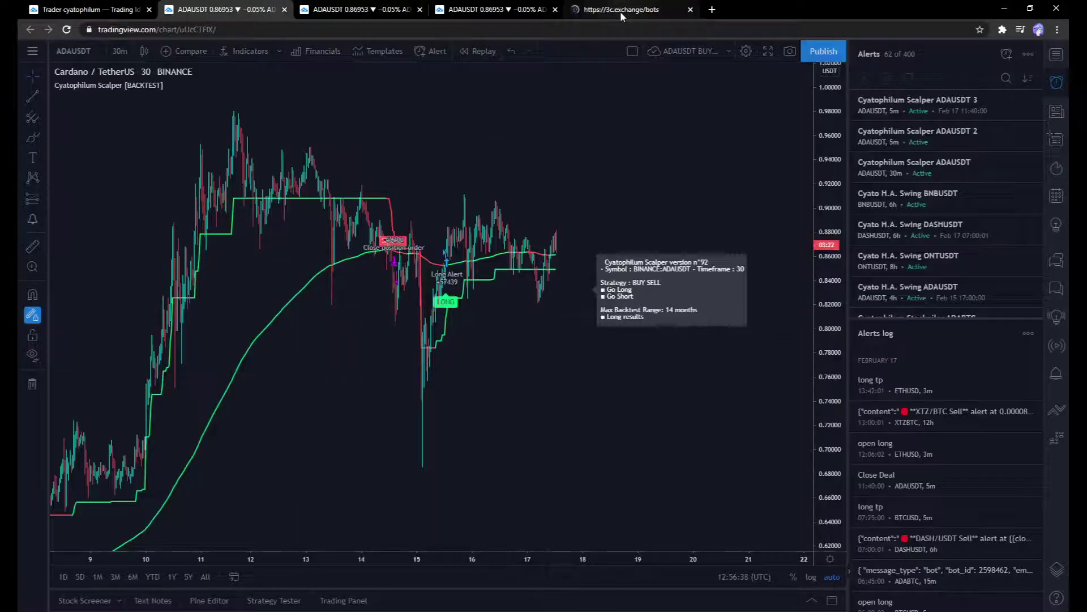
left_click(620, 10)
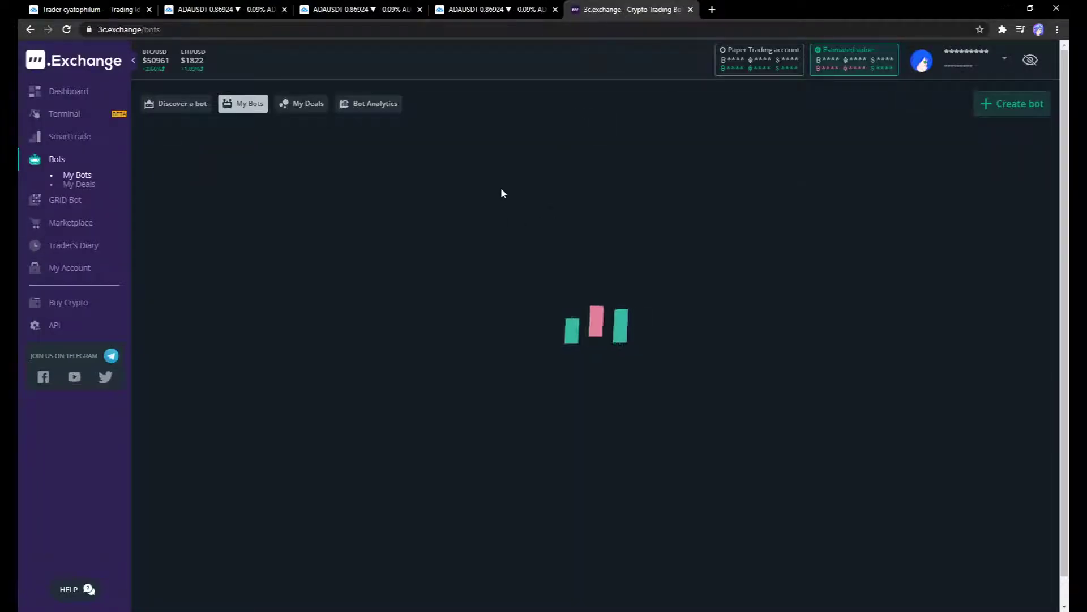
scroll(630, 246, "down", 1)
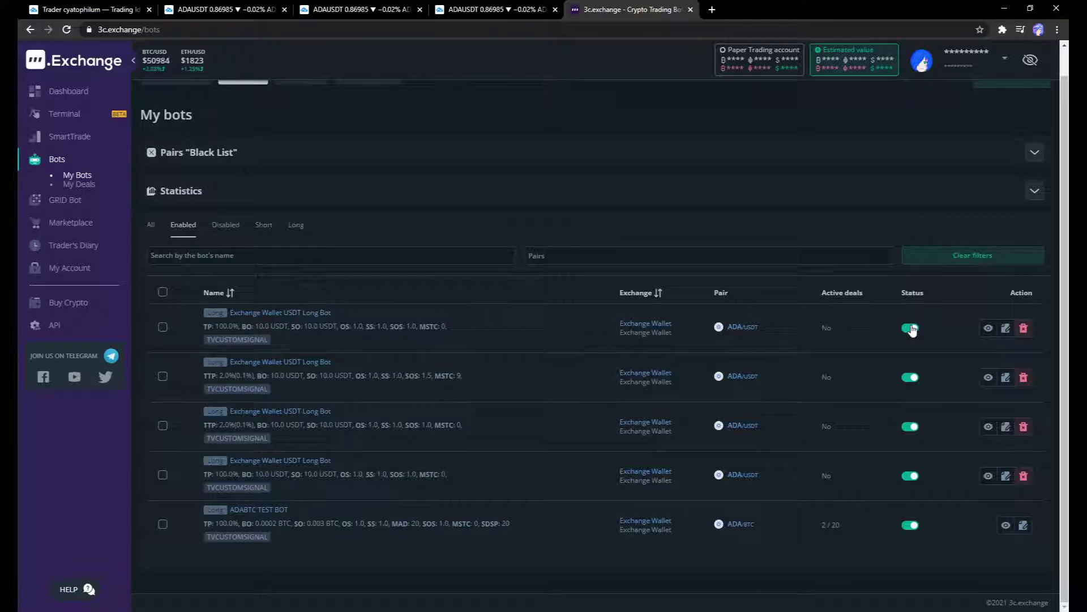
left_click(1024, 330)
left_click(546, 369)
- Switch to the ADAUSDT 5-minute chart in TradingView and examine its long trade and strategy configuration panel
left_click(391, 9)
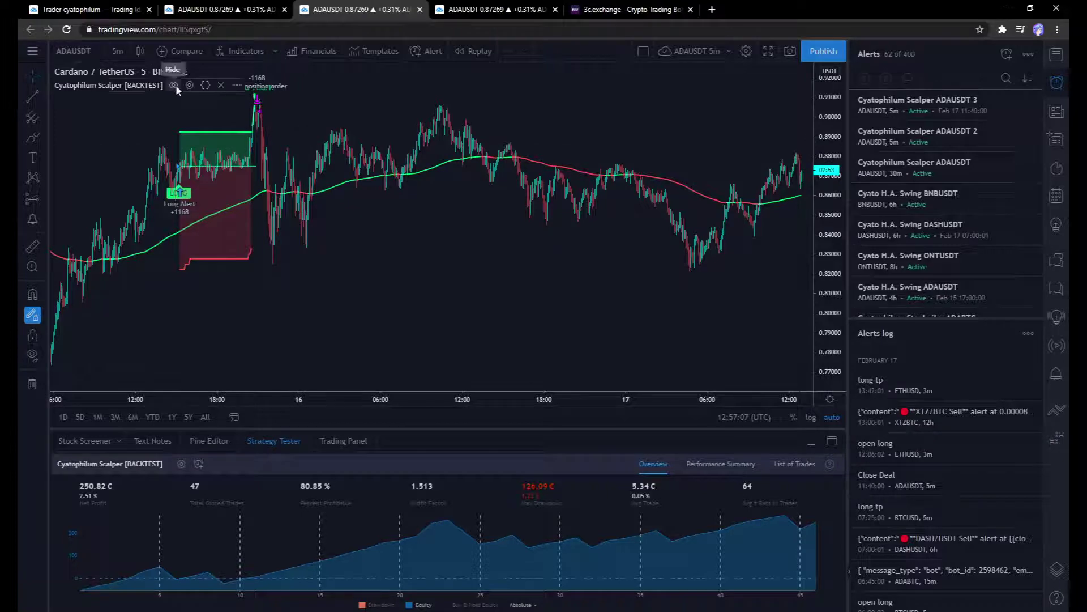
scroll(461, 289, "down", 3)
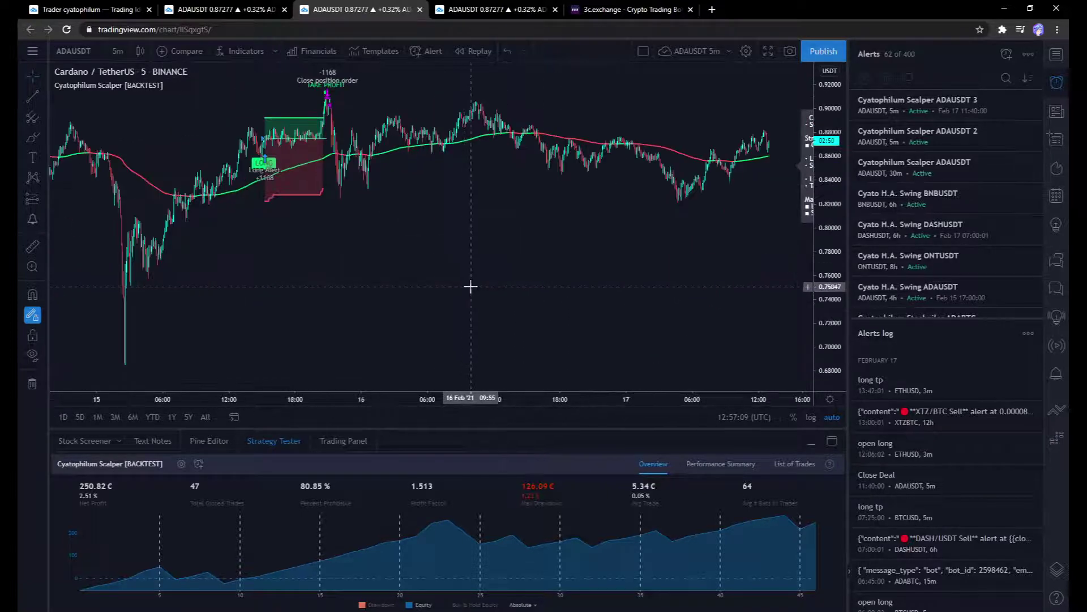
scroll(426, 247, "down", 3)
scroll(493, 274, "up", 4)
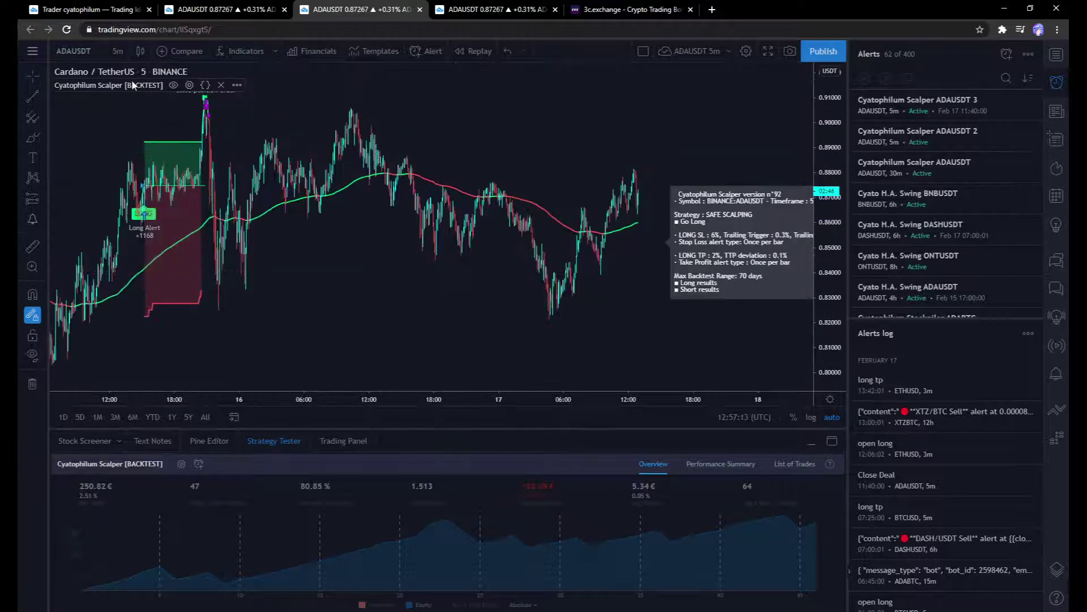
scroll(412, 293, "right", 4)
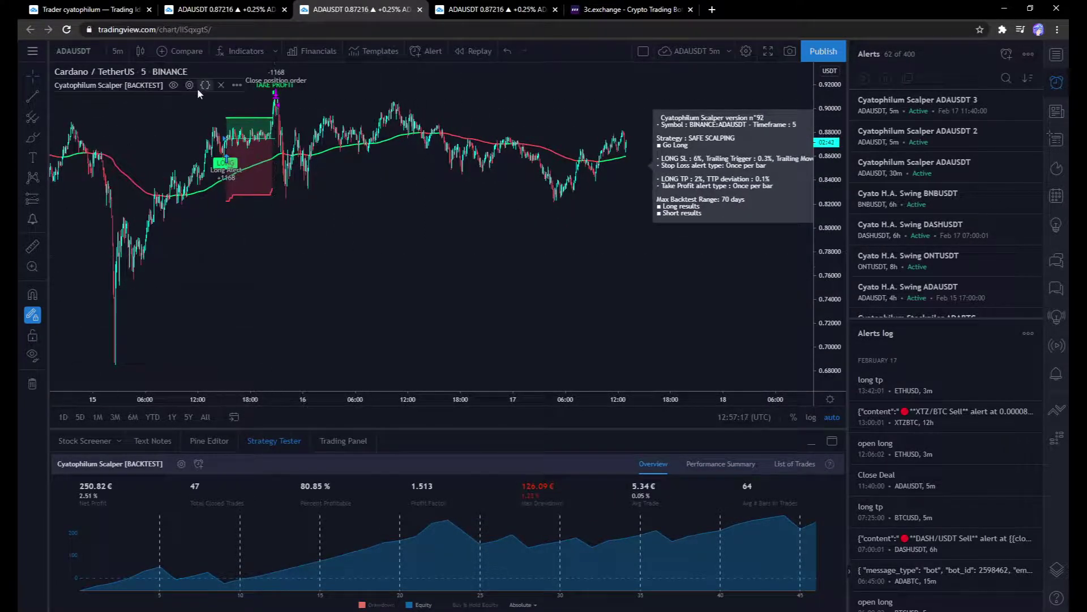
scroll(510, 300, "right", 4)
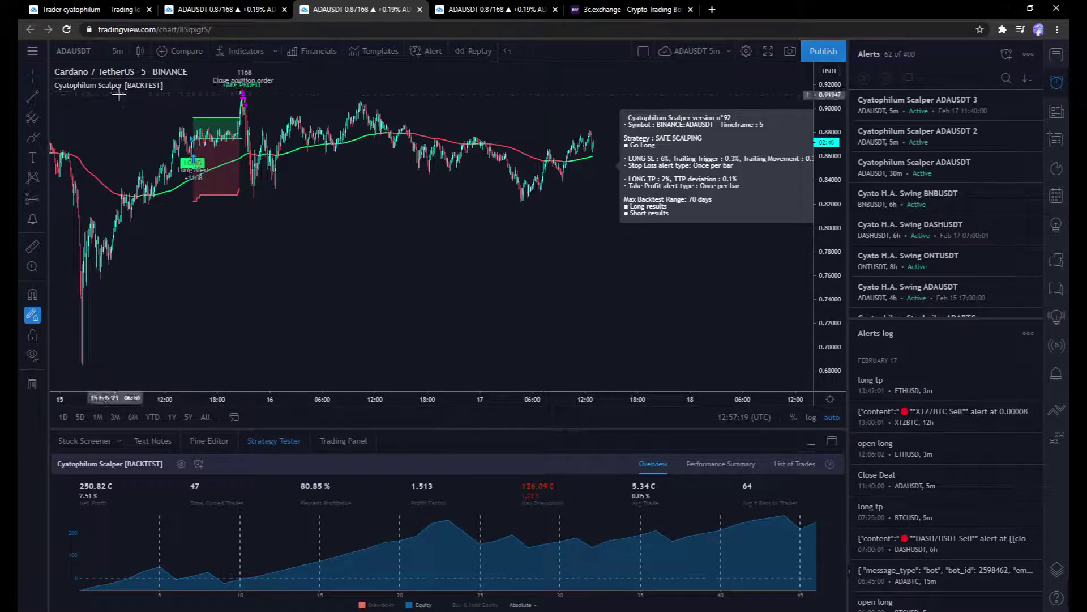
- Open the Cyatophilum Scalper settings on the 5-minute chart and choose the SAFE SCALPING strategy
left_click(189, 85)
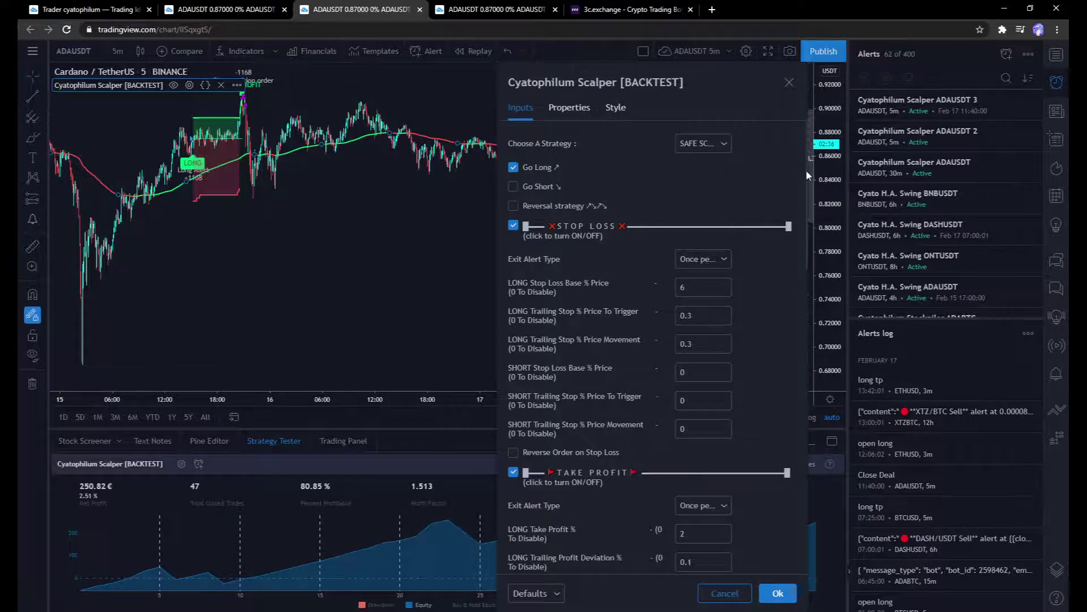
left_click_drag(806, 168, 827, 508)
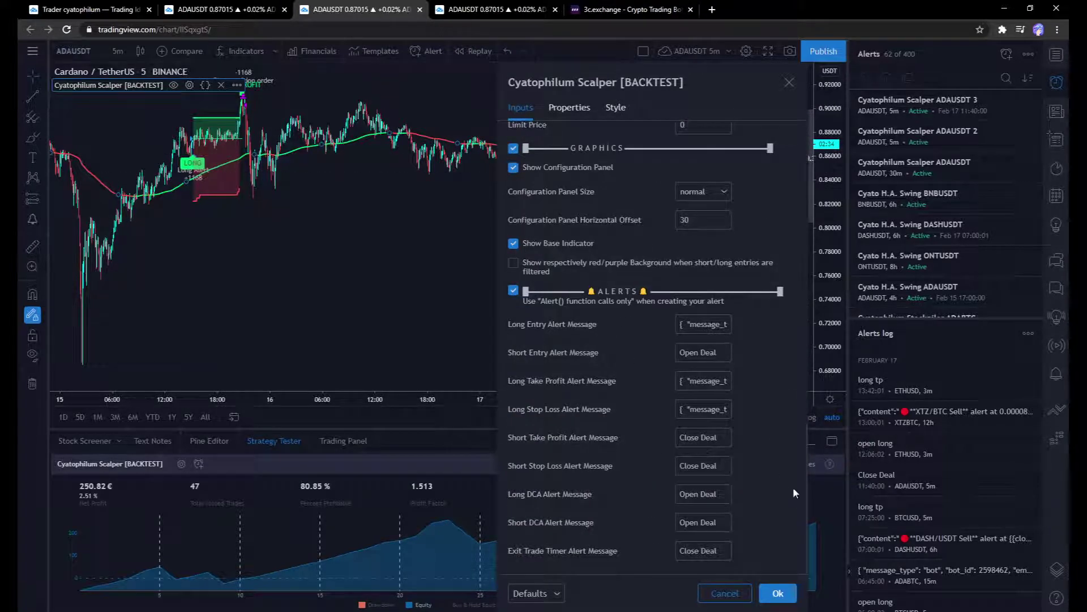
left_click_drag(806, 449, 739, 80)
left_click(705, 149)
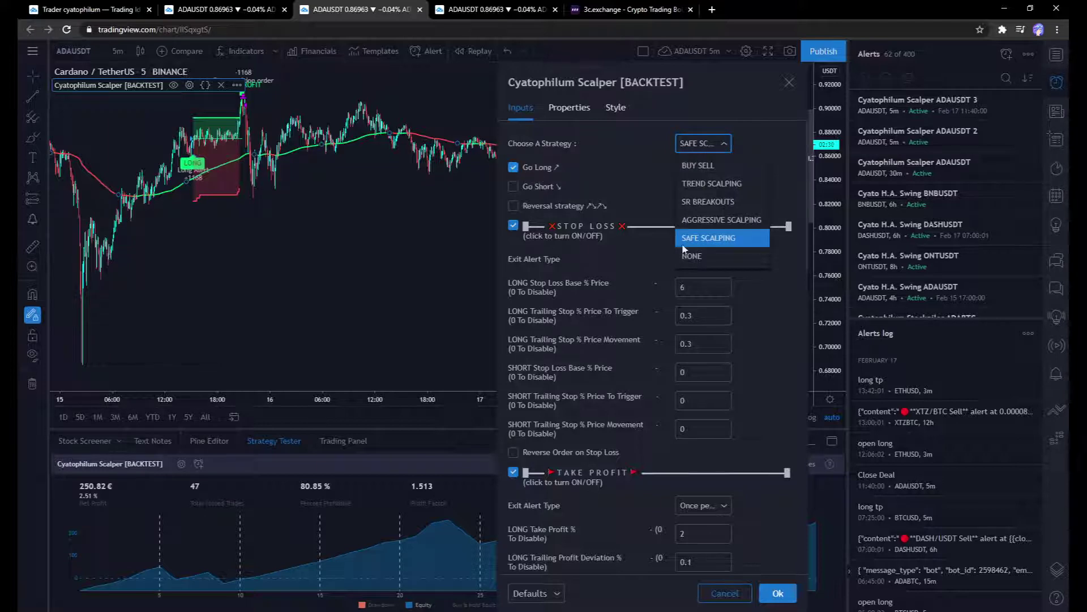
left_click(722, 240)
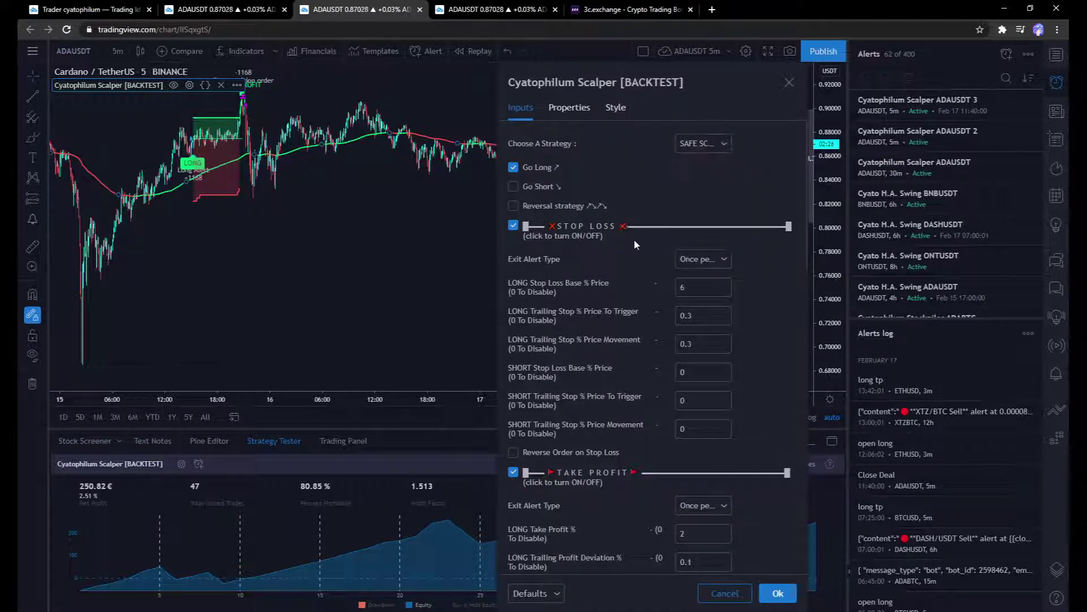
- Examine the stop loss, take profit, safety order and alert message inputs in the Cyatophilum Scalper settings
scroll(599, 182, "down", 1)
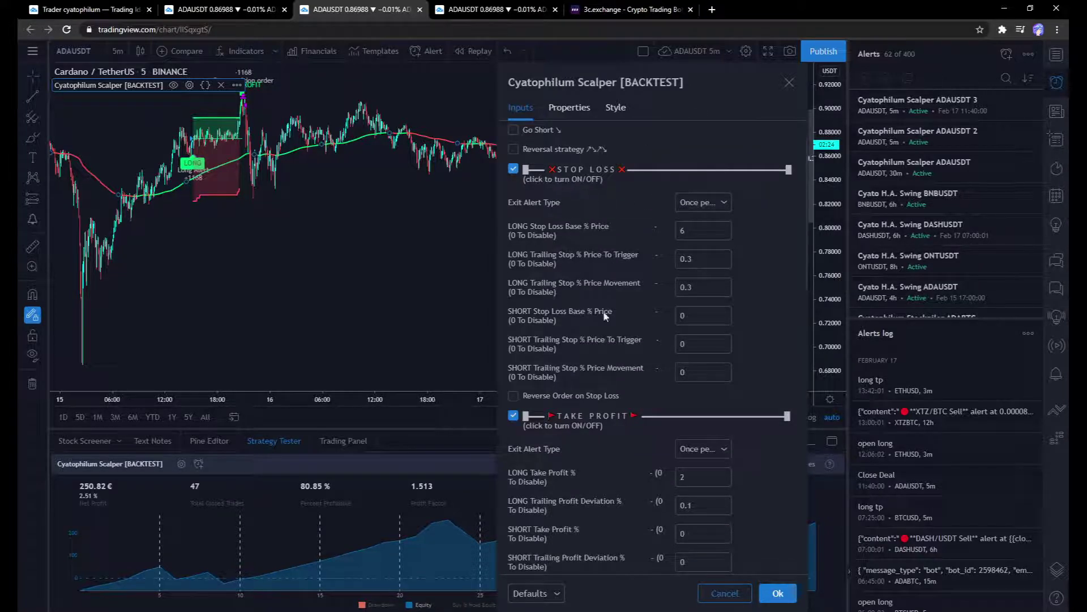
scroll(601, 393, "down", 5)
scroll(623, 323, "up", 3)
scroll(631, 356, "up", 2)
scroll(702, 368, "down", 1)
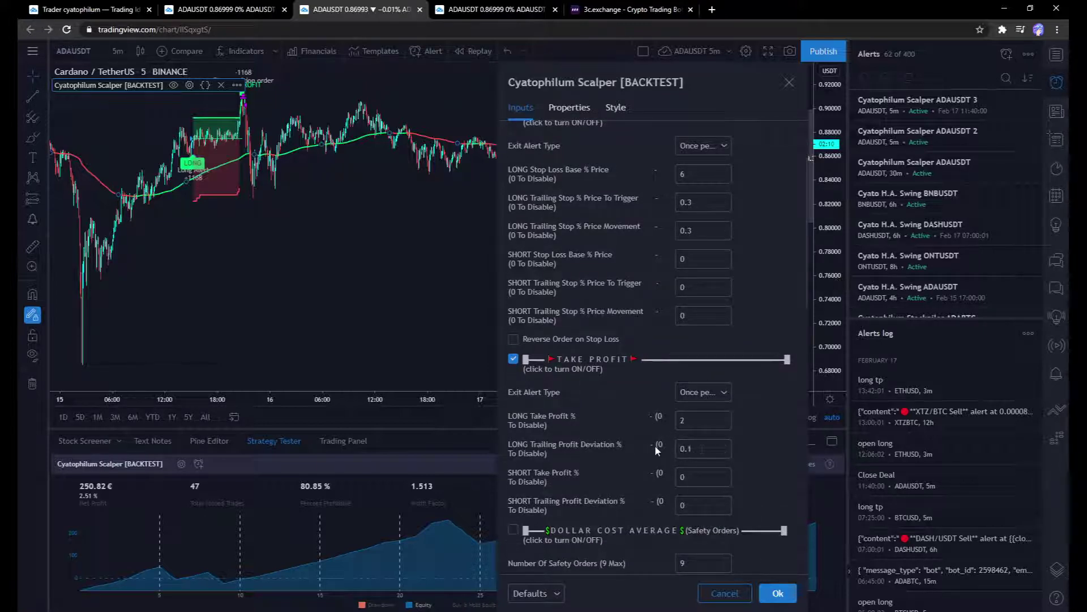
scroll(672, 386, "up", 2)
scroll(623, 372, "down", 1)
scroll(623, 372, "down", 10)
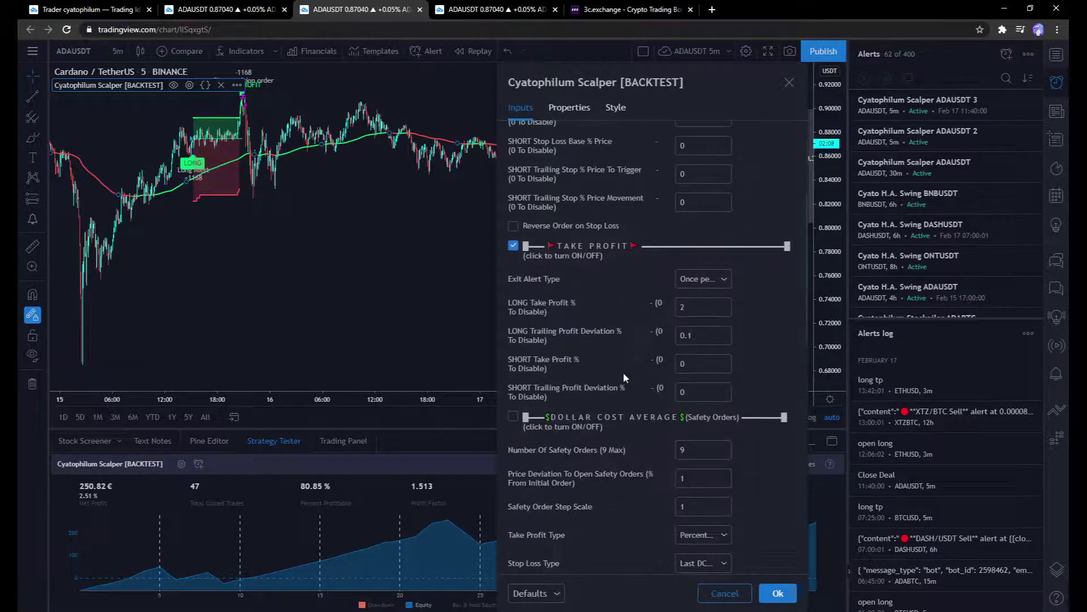
scroll(626, 350, "down", 6)
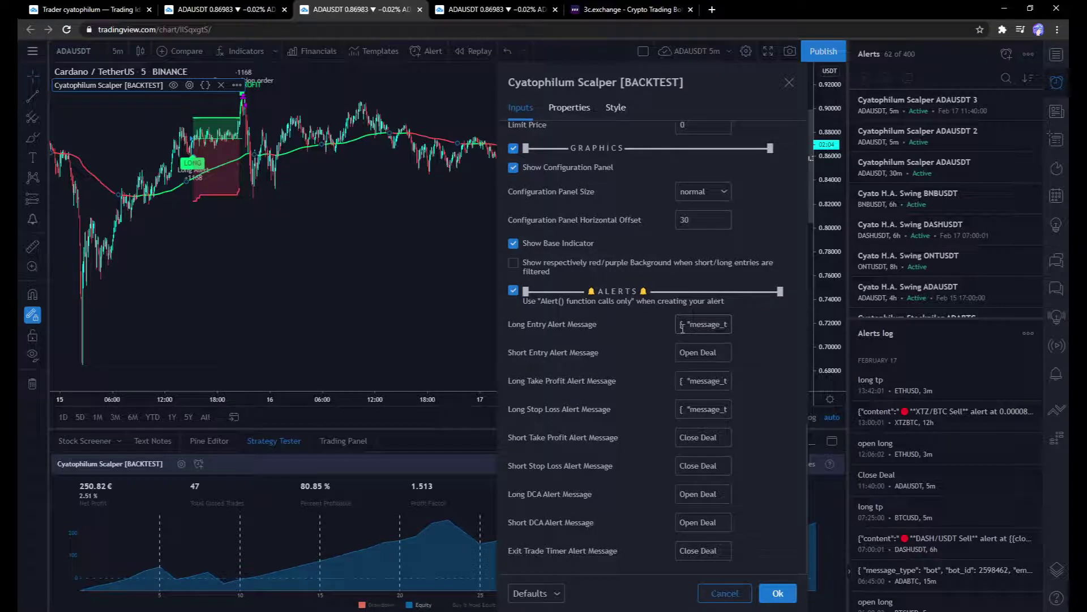
scroll(642, 368, "up", 2)
scroll(651, 374, "down", 1)
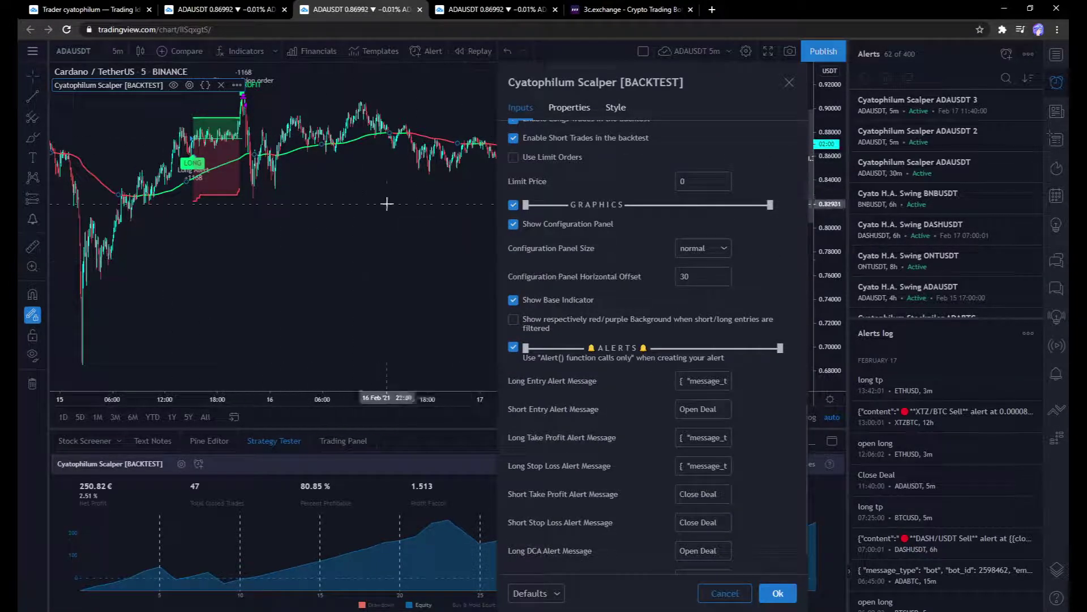
- Switch to 3c.exchange and open the ADA/USDT long bot with TTP 2.0%(0.1%) and MSTC 0 for editing
left_click(617, 9)
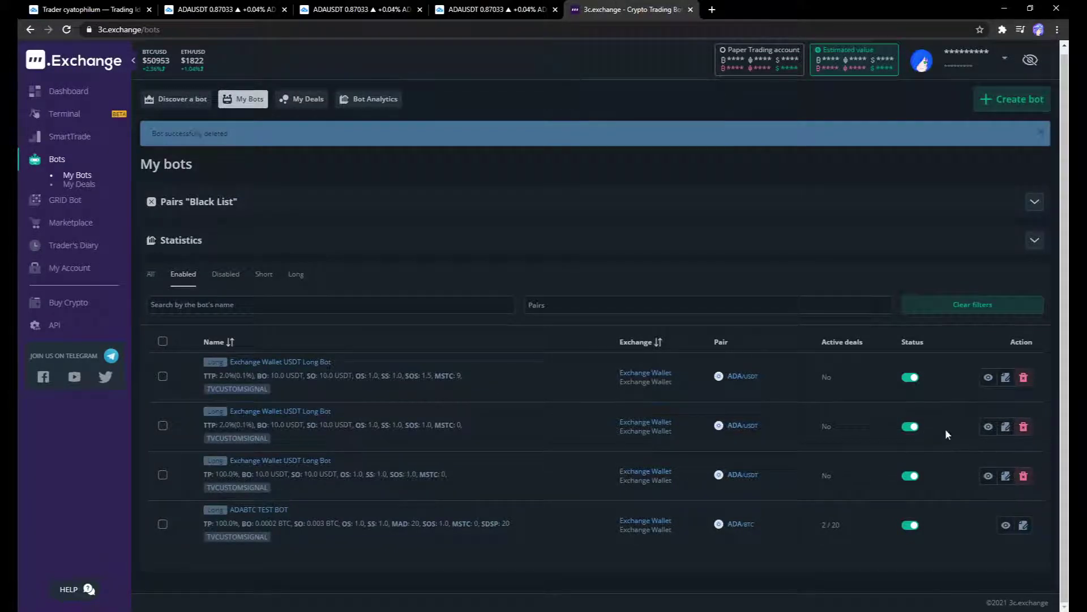
left_click(1004, 427)
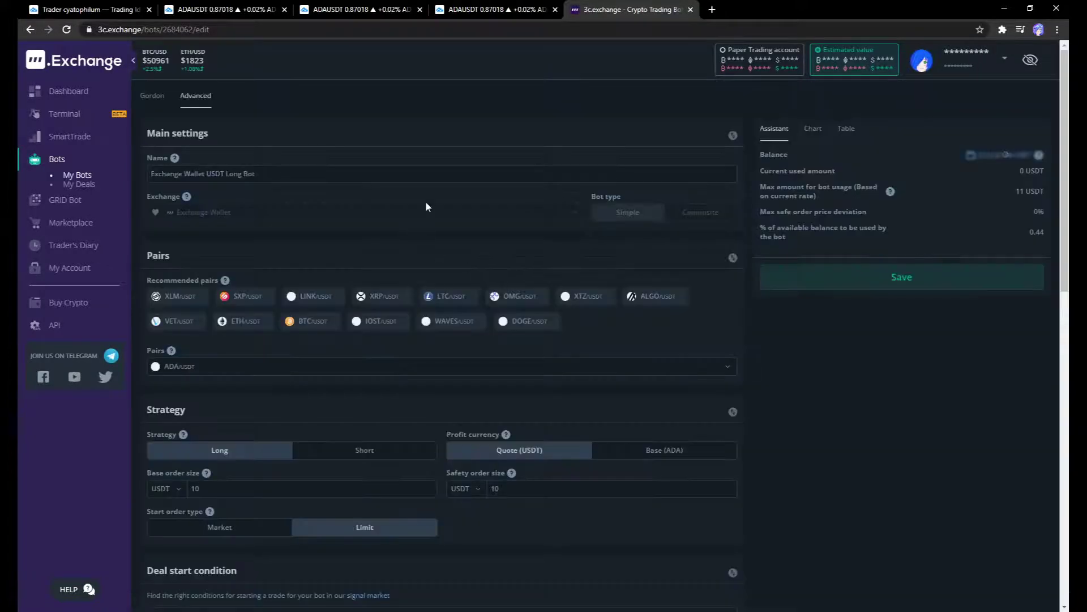
scroll(347, 226, "down", 1)
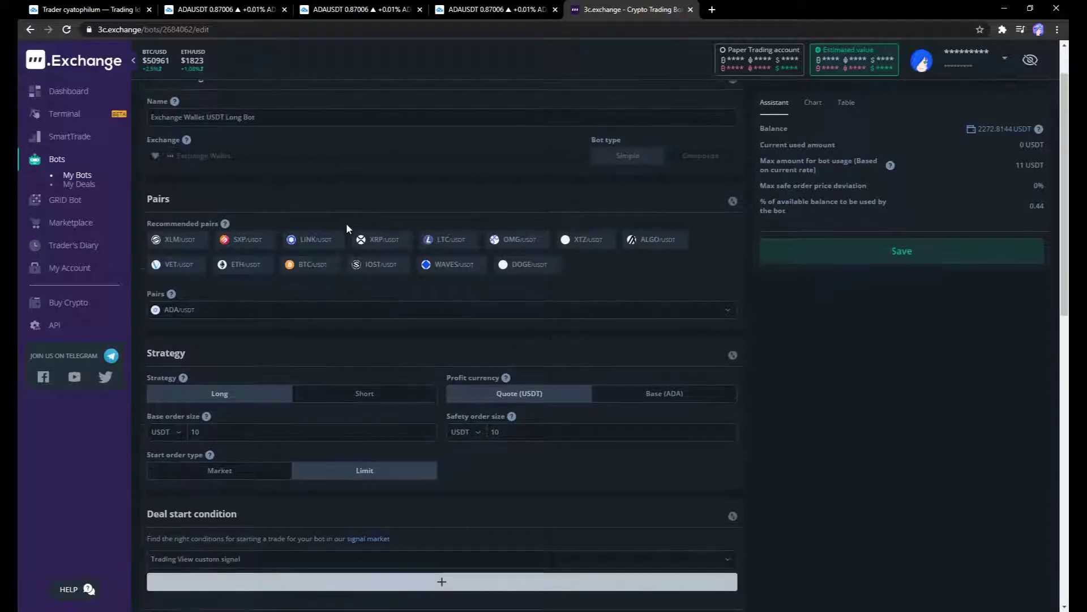
scroll(285, 218, "up", 1)
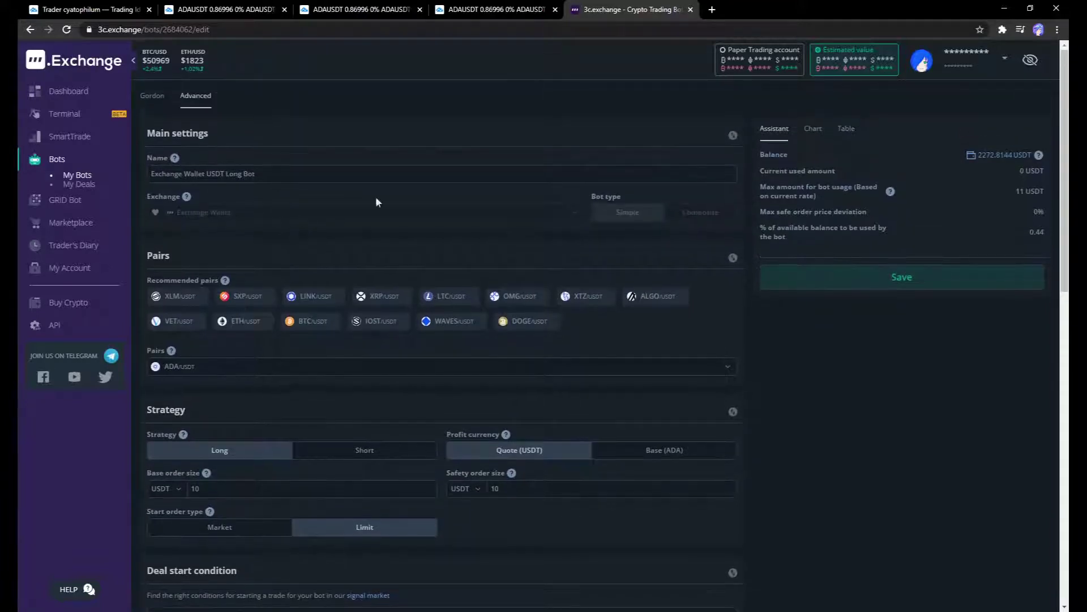
- Examine the ADA/USDT long bot's pair, strategy, base order size, deal start condition and target profit settings
scroll(301, 258, "down", 2)
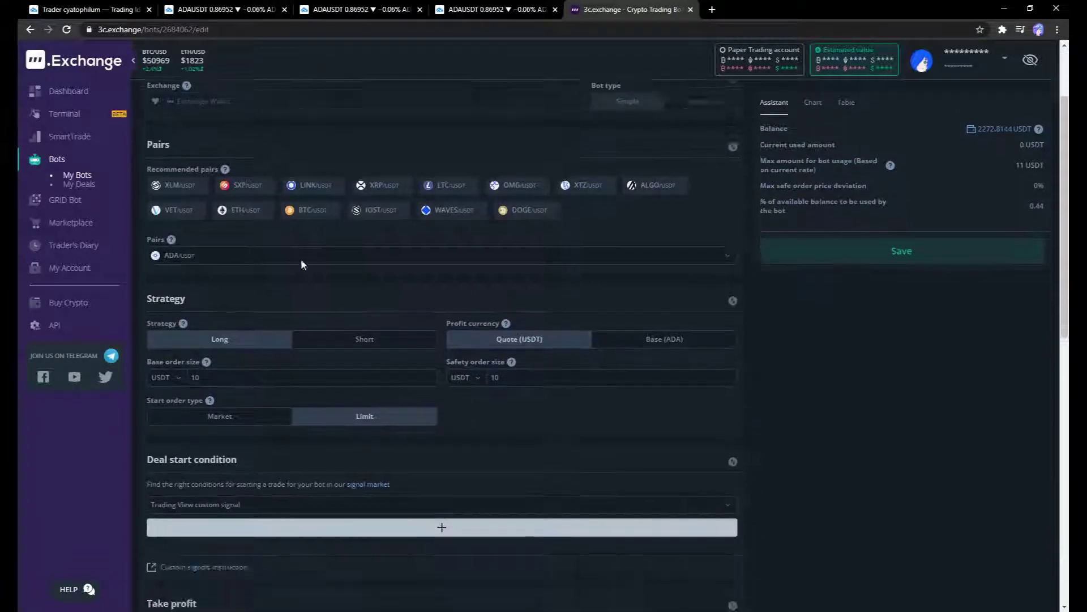
scroll(233, 304, "up", 1)
scroll(224, 322, "down", 2)
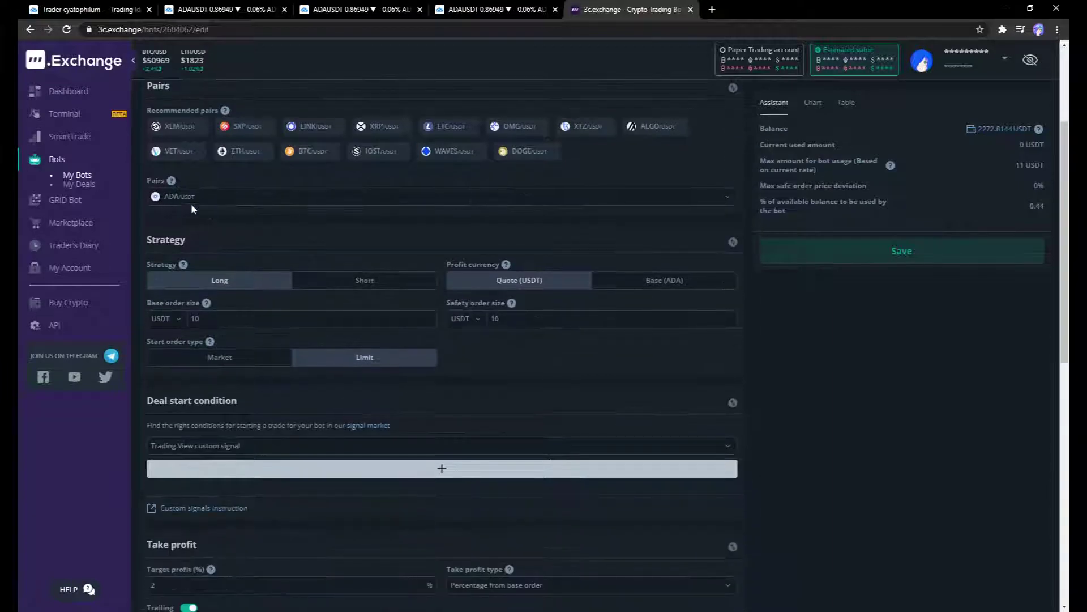
scroll(317, 288, "down", 1)
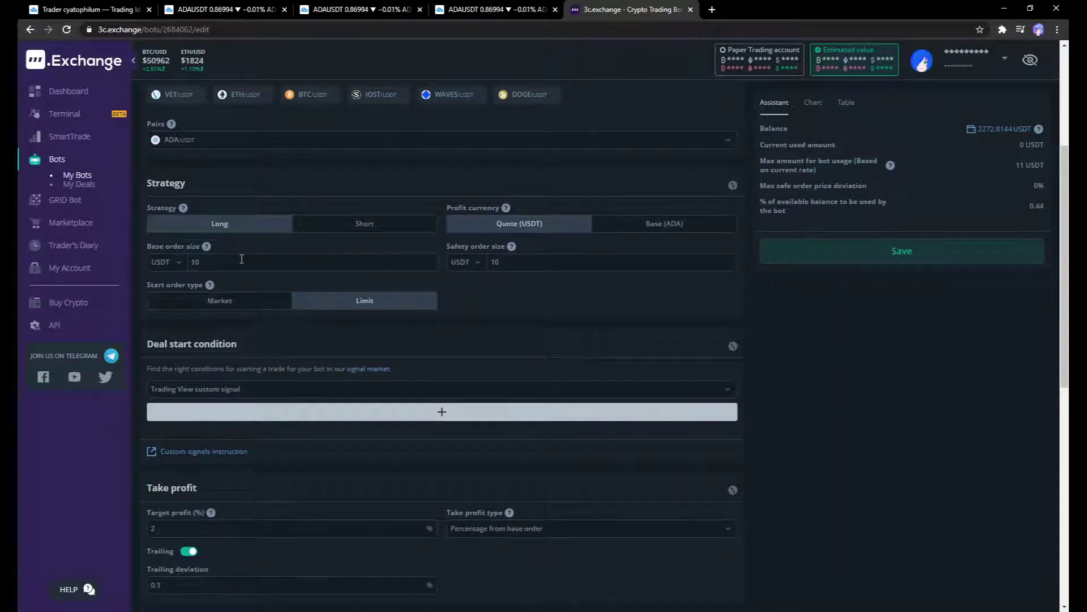
double_click(238, 261)
scroll(191, 263, "down", 2)
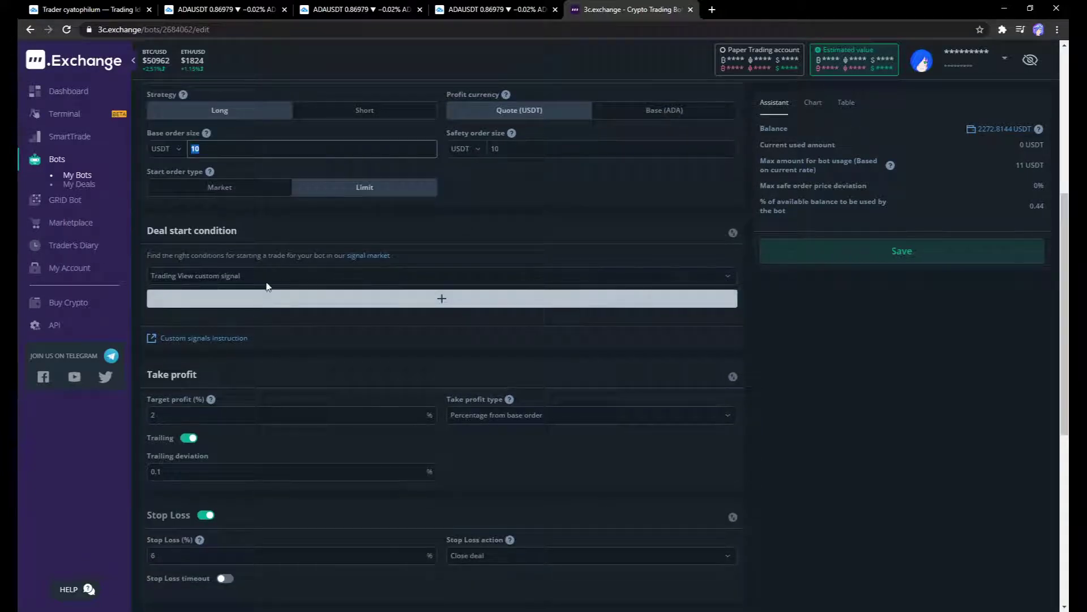
scroll(289, 285, "down", 2)
left_click(300, 302)
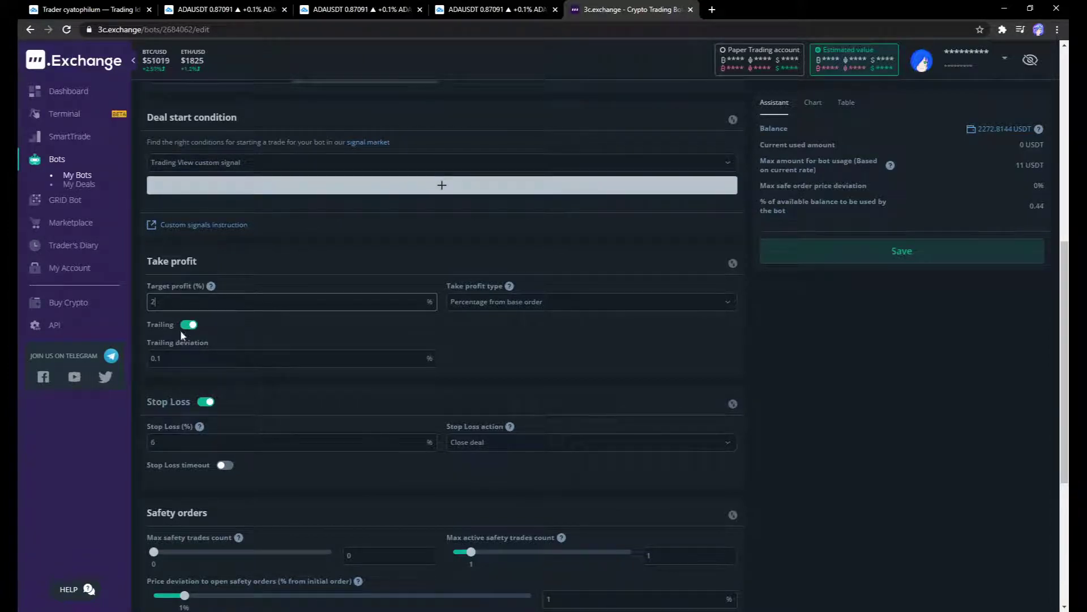
- Switch to the TradingView 5-minute chart and inspect the long take profit and trailing profit deviation in the Cyatophilum Scalper settings
left_click(357, 9)
left_click_drag(576, 223, 464, 227)
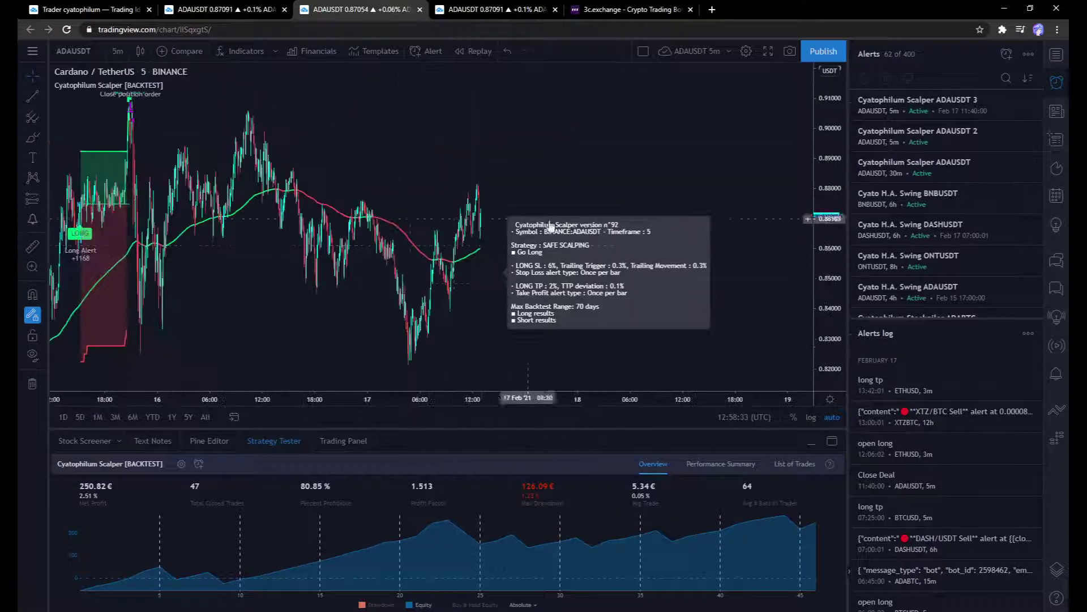
left_click_drag(536, 306, 609, 283)
left_click_drag(643, 228, 636, 170)
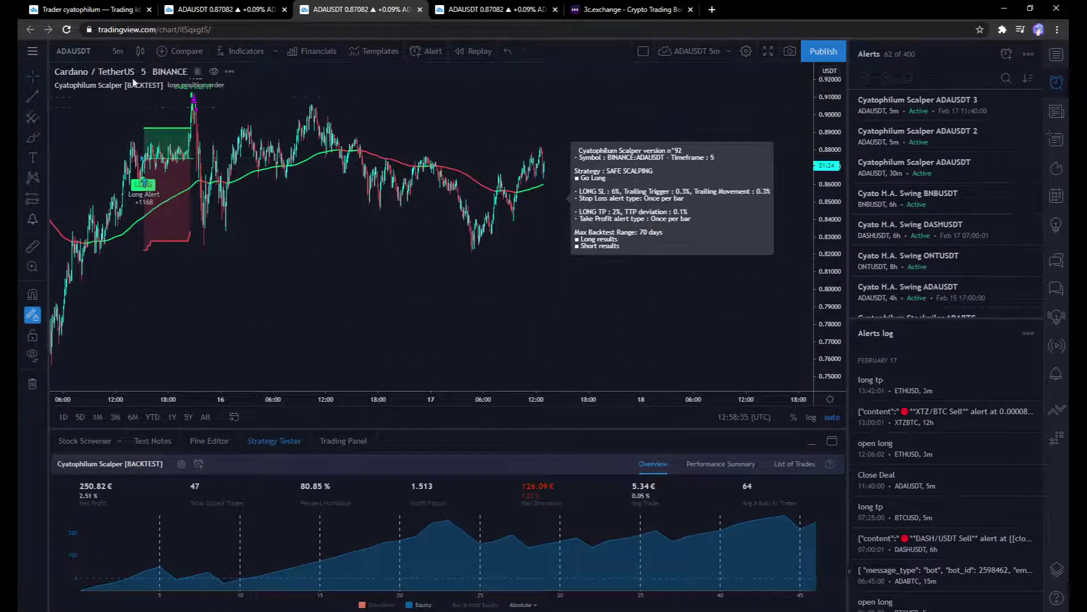
left_click(189, 85)
scroll(459, 305, "down", 5)
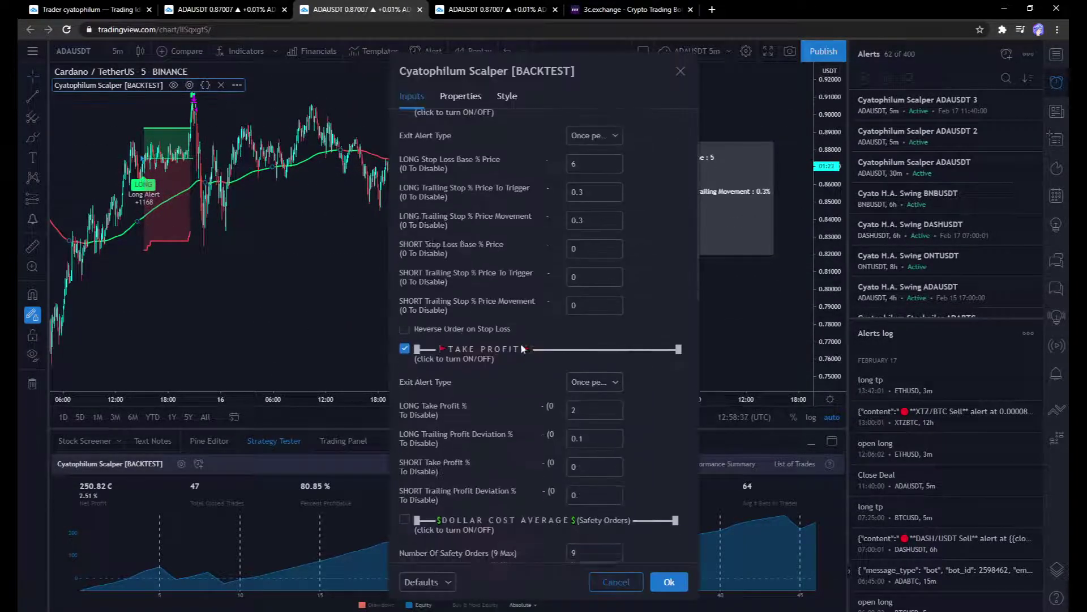
left_click(583, 326)
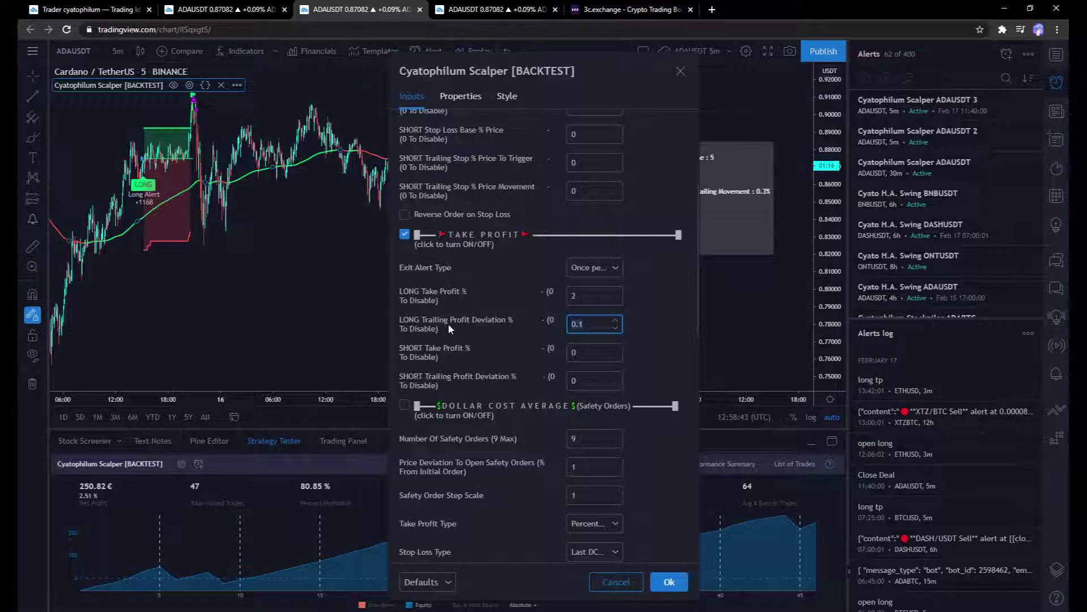
- Compare the trailing deviation in the 3c.exchange bot with the Scalper's long trailing profit deviation in TradingView
left_click(623, 9)
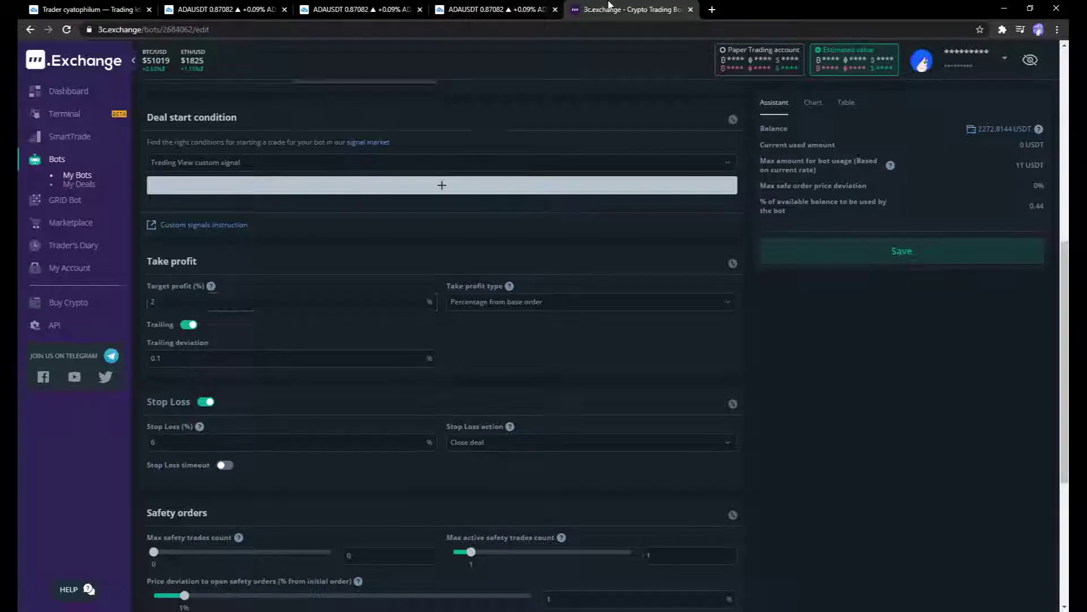
left_click(221, 359)
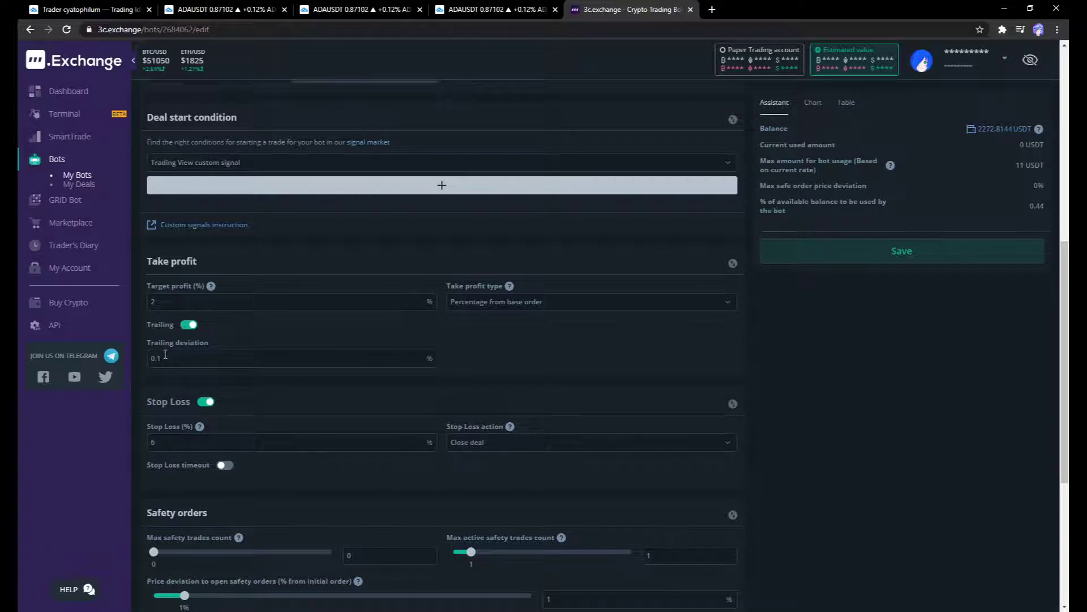
left_click(357, 9)
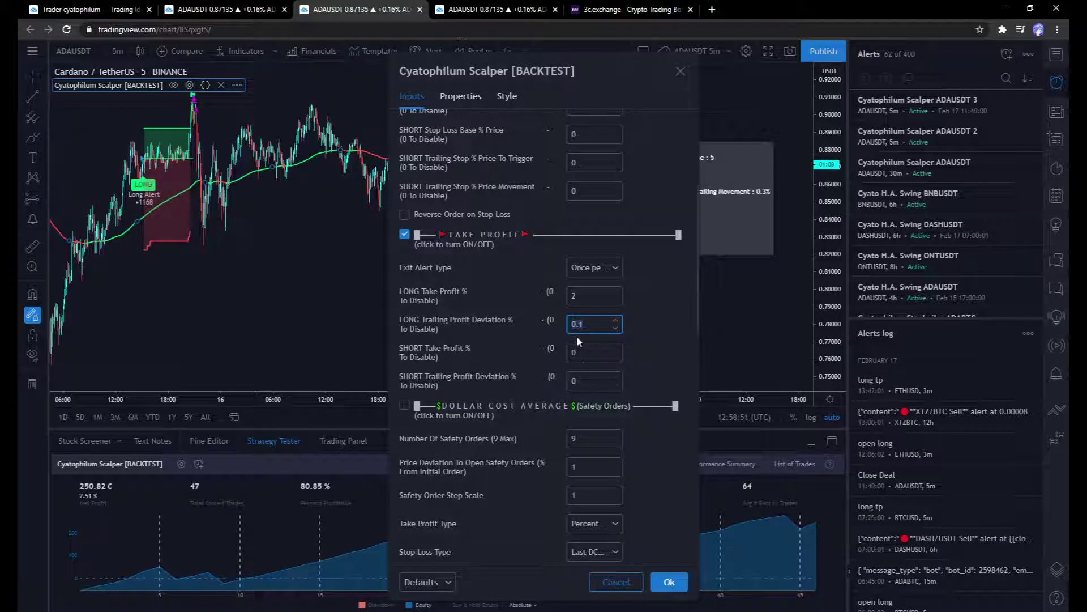
left_click(623, 9)
left_click(198, 361)
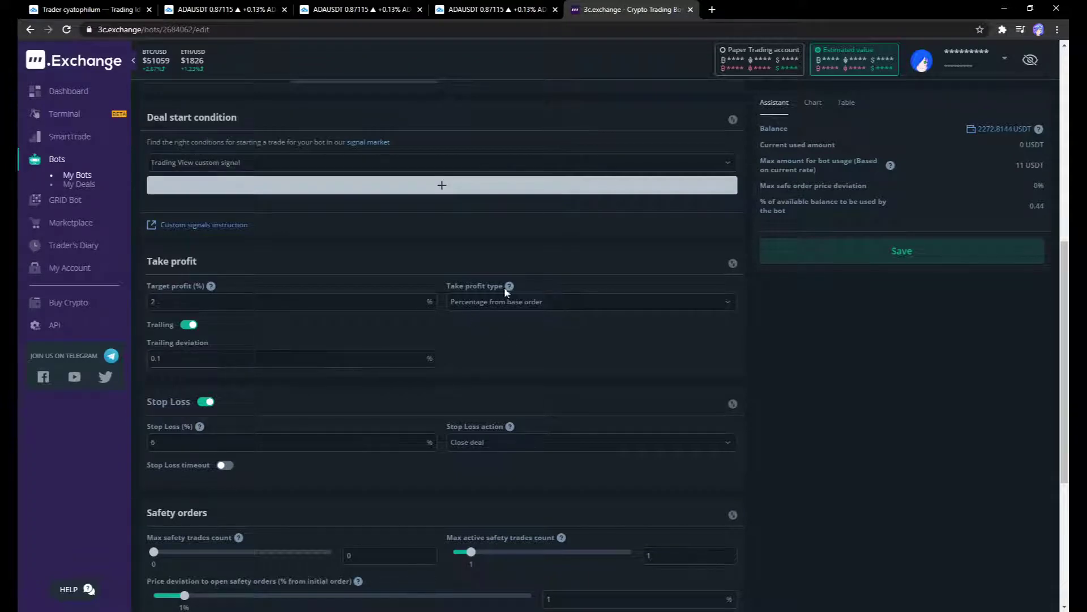
- Compare the bot's stop loss settings with the Scalper's long trailing stop inputs, and review the bot's safety order and advanced settings
scroll(498, 352, "down", 1)
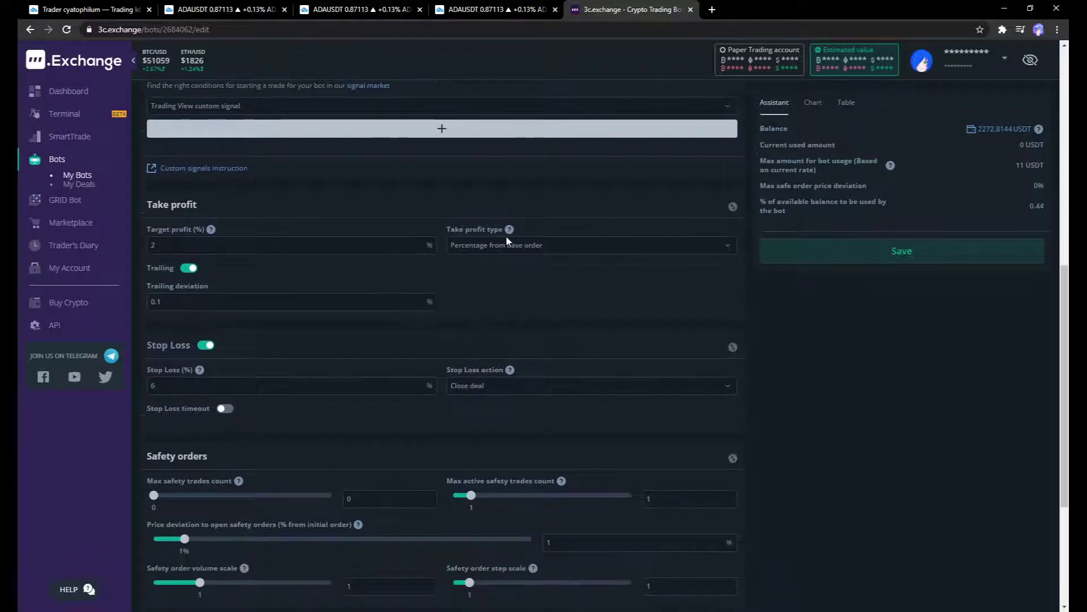
scroll(396, 283, "down", 1)
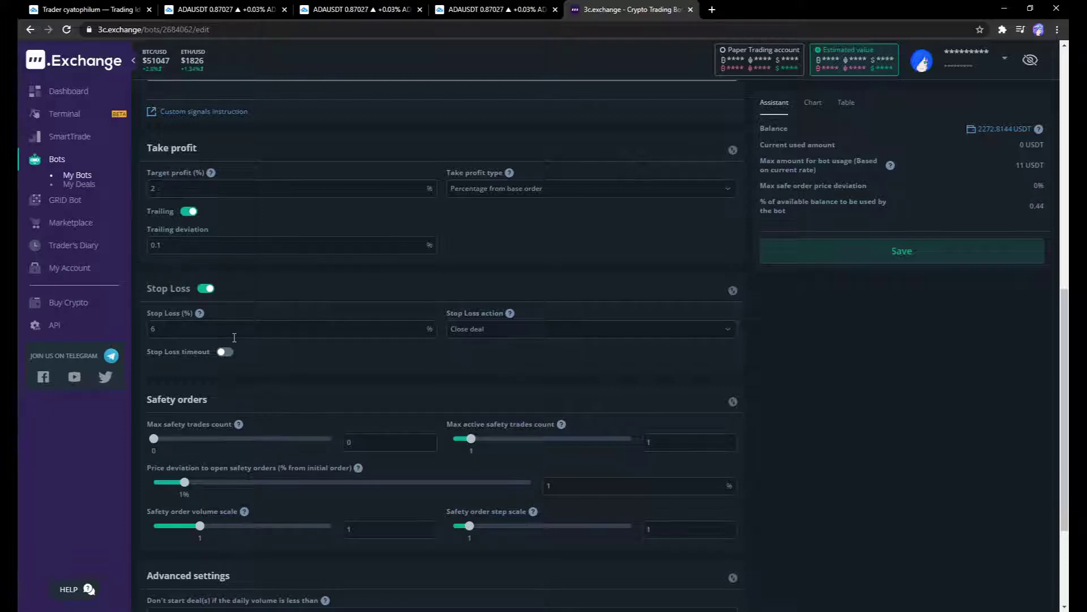
mouse_move(164, 320)
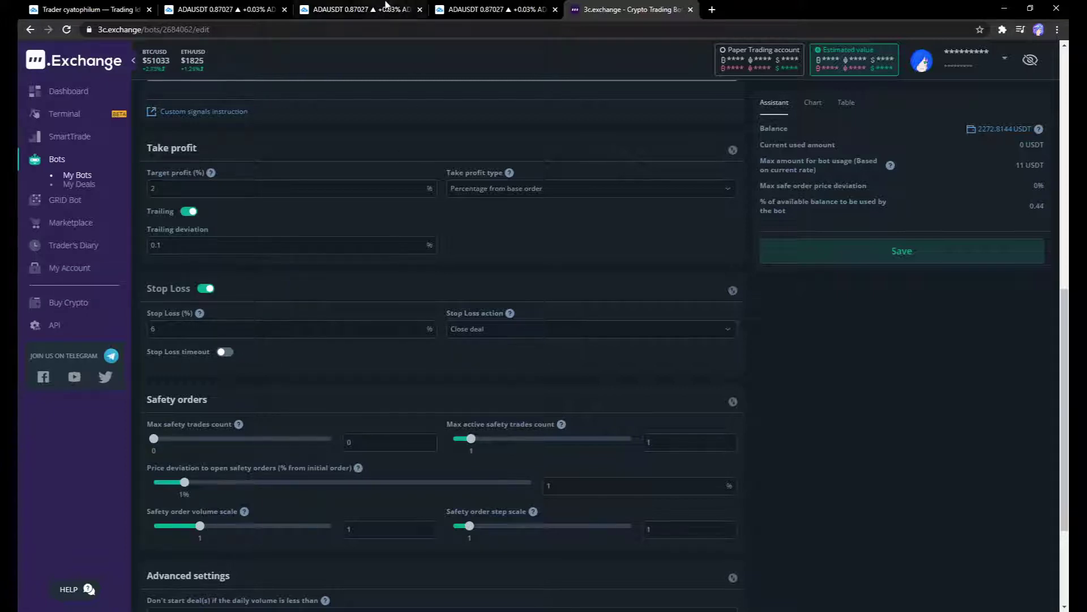
left_click(357, 9)
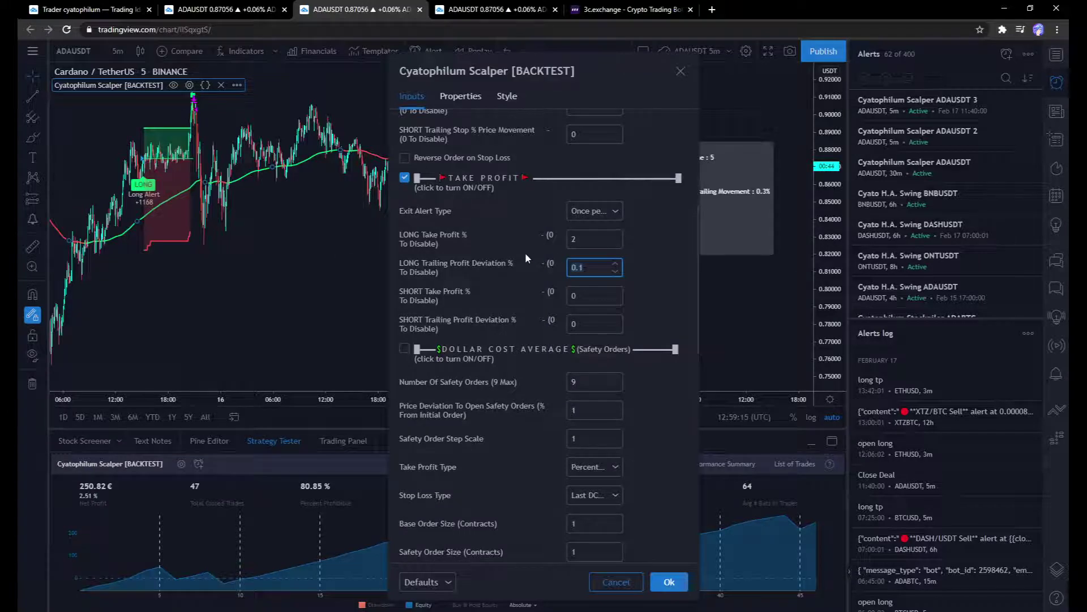
scroll(544, 244, "up", 4)
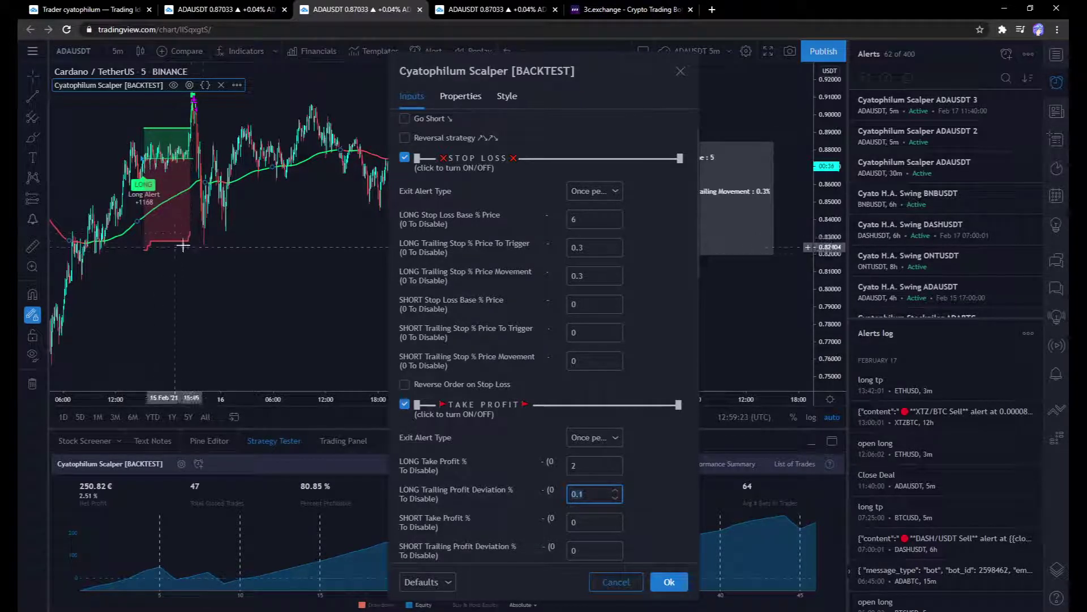
left_click(589, 248)
left_click(554, 263)
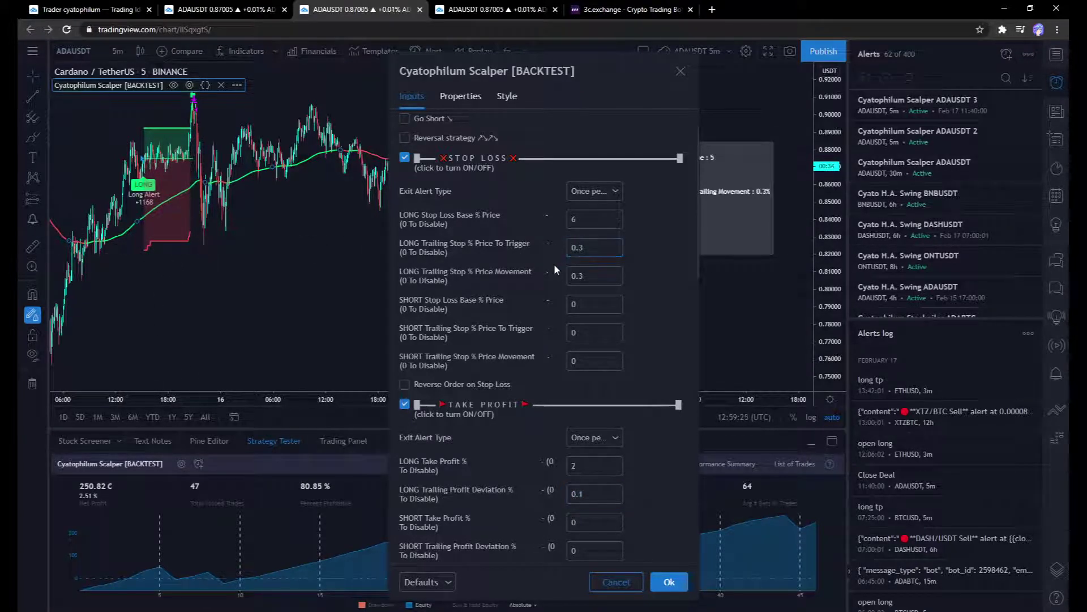
left_click(623, 9)
scroll(318, 388, "down", 3)
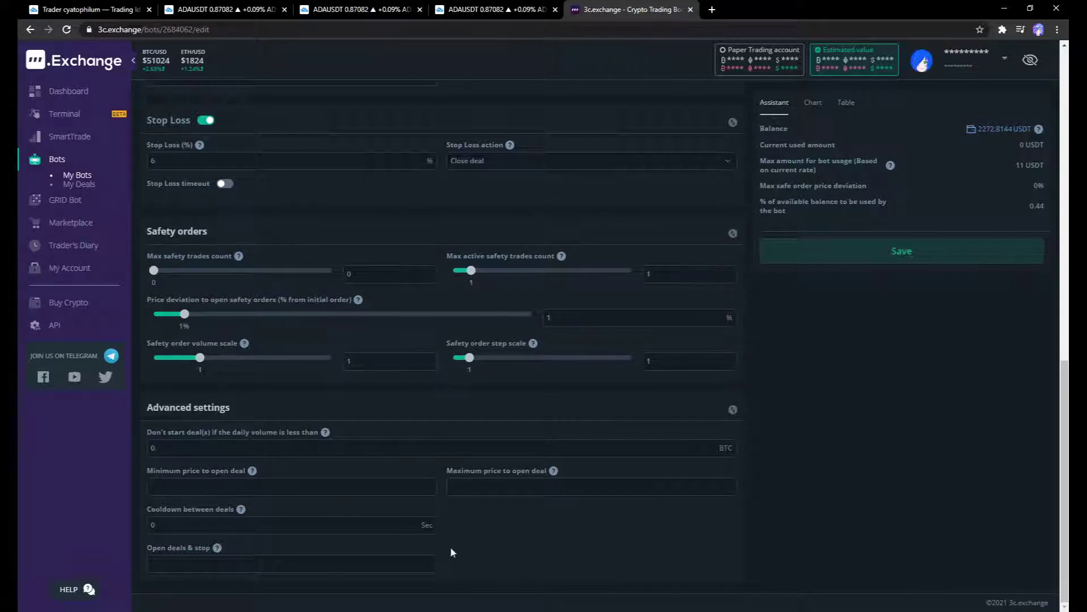
- Save the ADA/USDT long bot and acknowledge the save
scroll(560, 522, "up", 10)
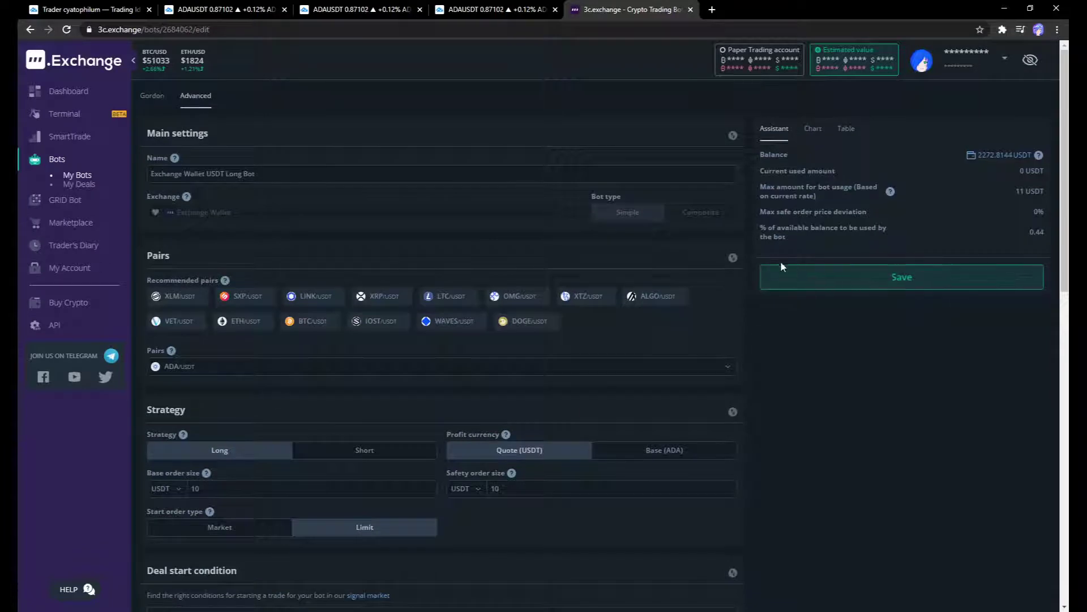
left_click(868, 277)
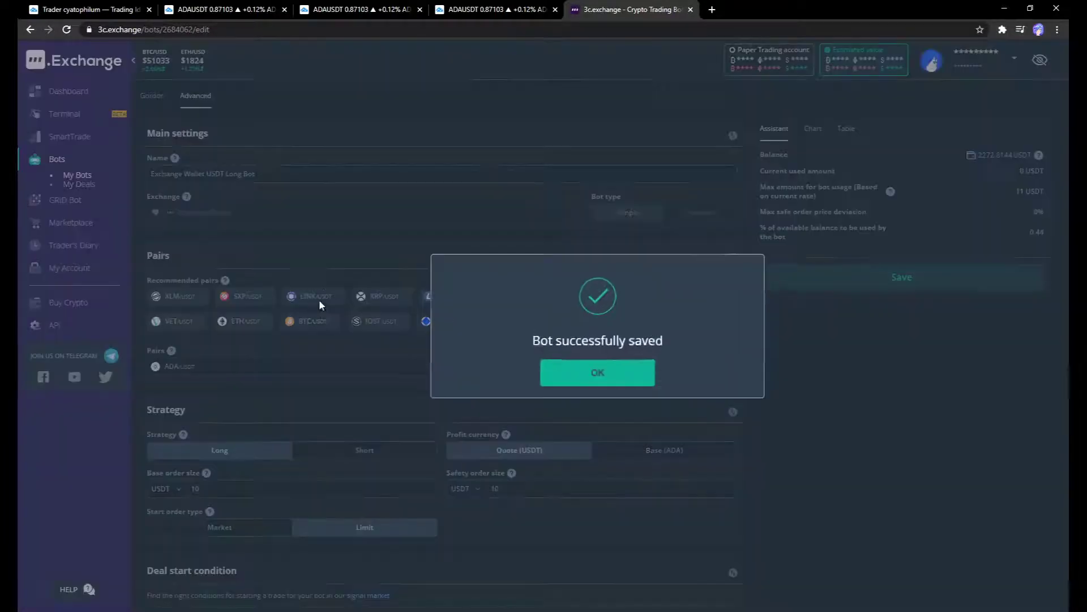
left_click(562, 371)
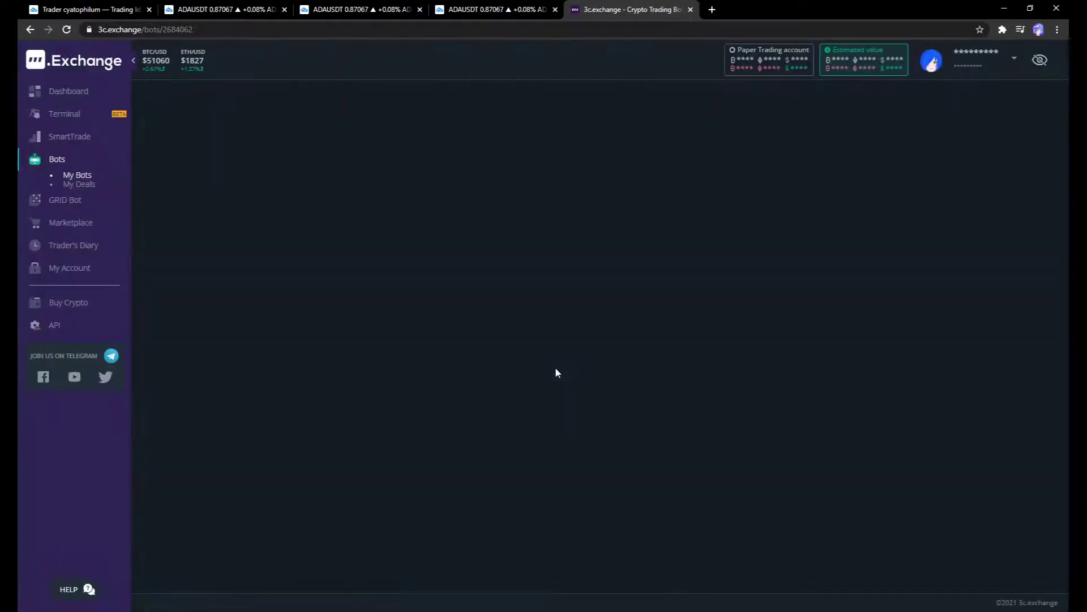
- Look over the bot's webhook message list and the closed long trade on the TradingView 5-minute chart
scroll(391, 215, "down", 7)
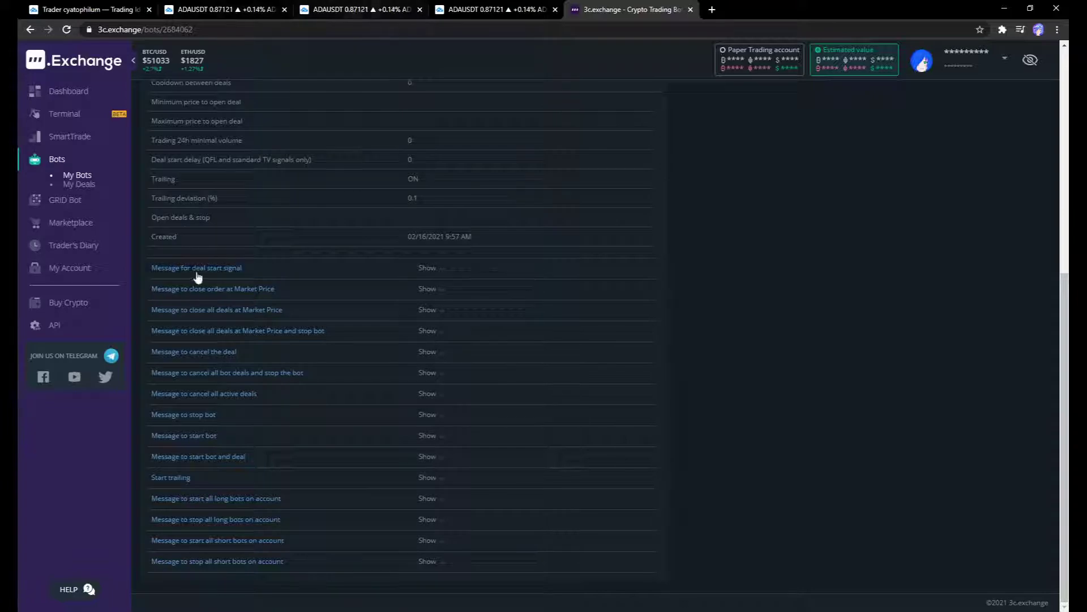
left_click(362, 9)
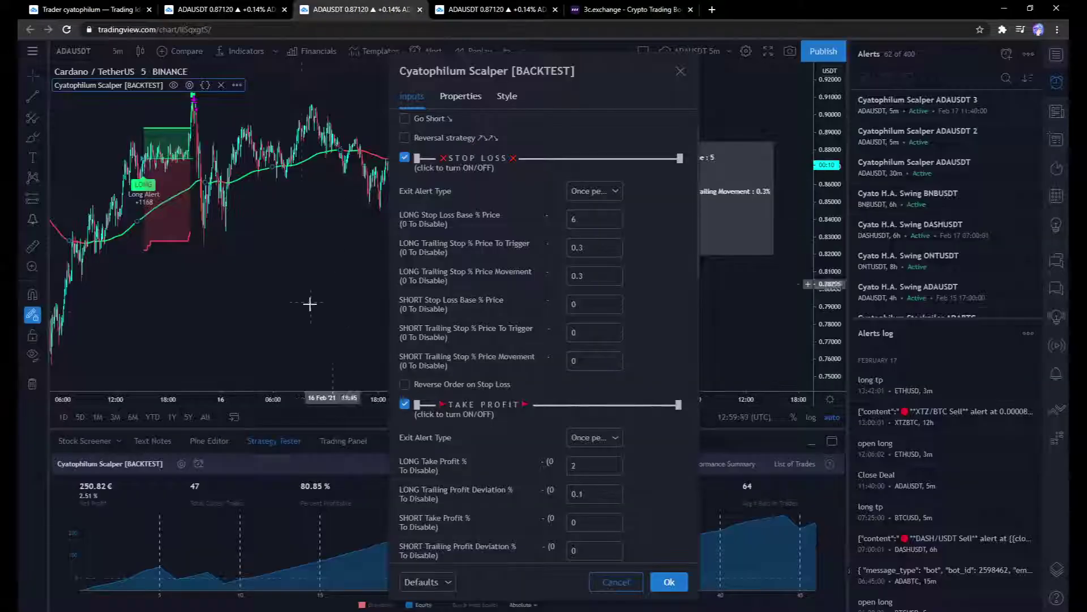
scroll(300, 209, "up", 2)
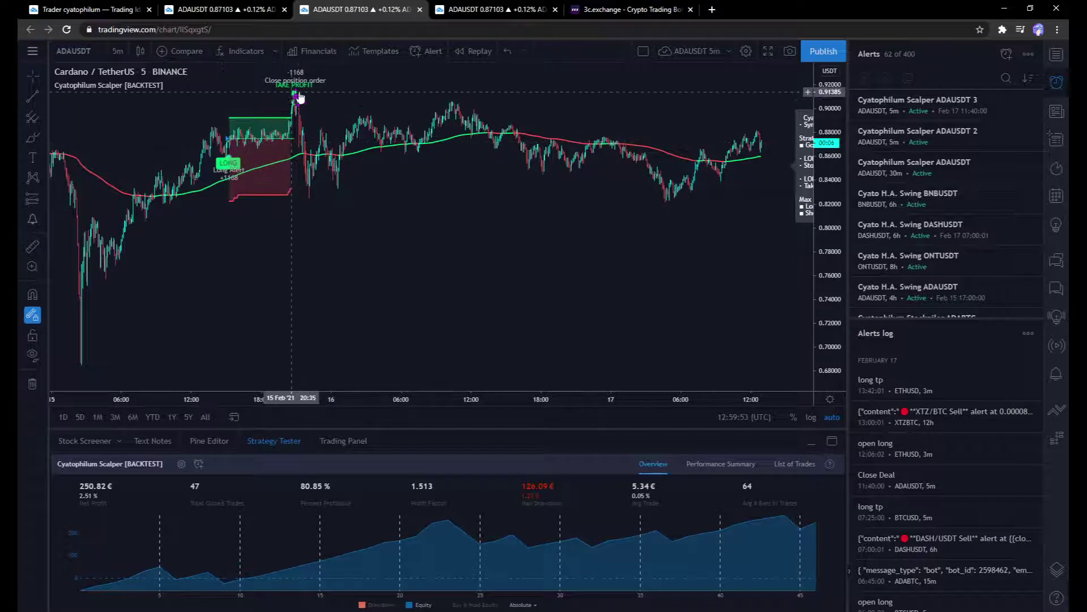
scroll(317, 98, "up", 2)
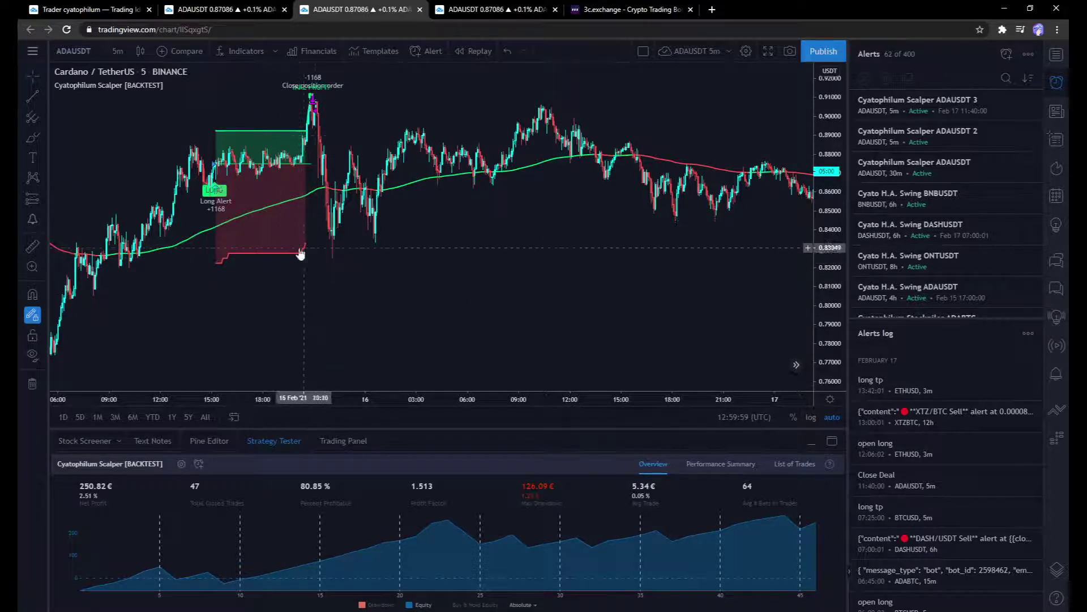
- Copy the bot's message for deal start signal from 3c.exchange and select the Scalper's Long Entry Alert Message in TradingView
left_click(570, 12)
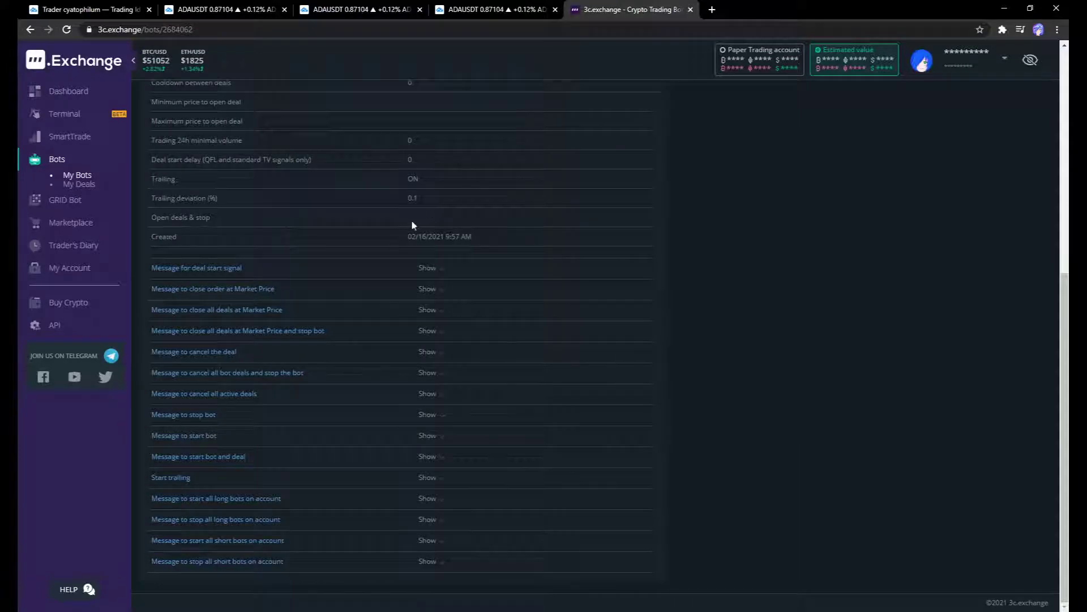
left_click(204, 271)
left_click(333, 6)
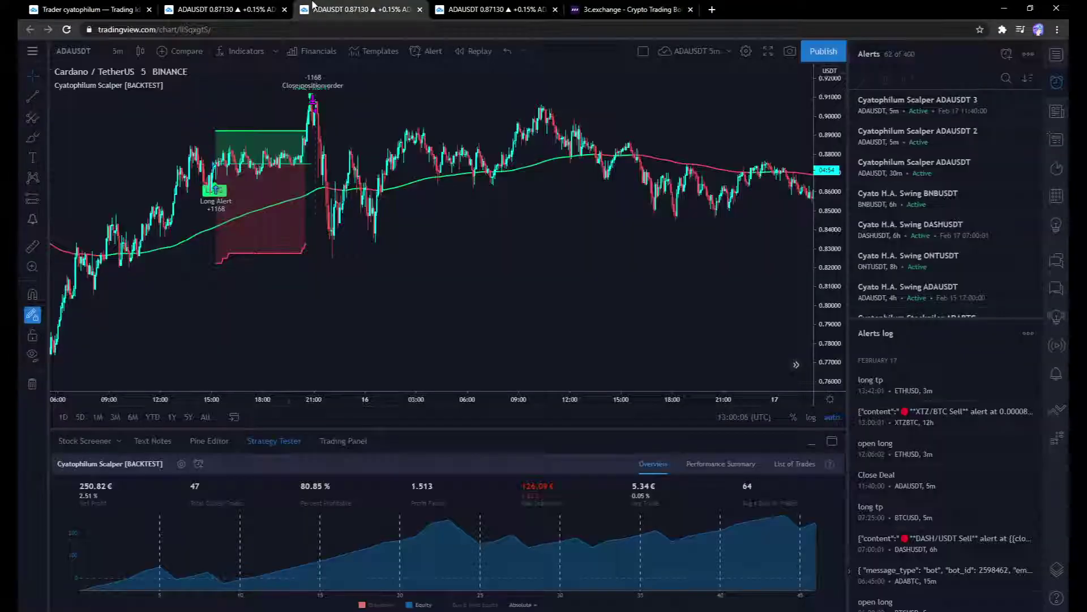
left_click(188, 84)
scroll(504, 346, "down", 15)
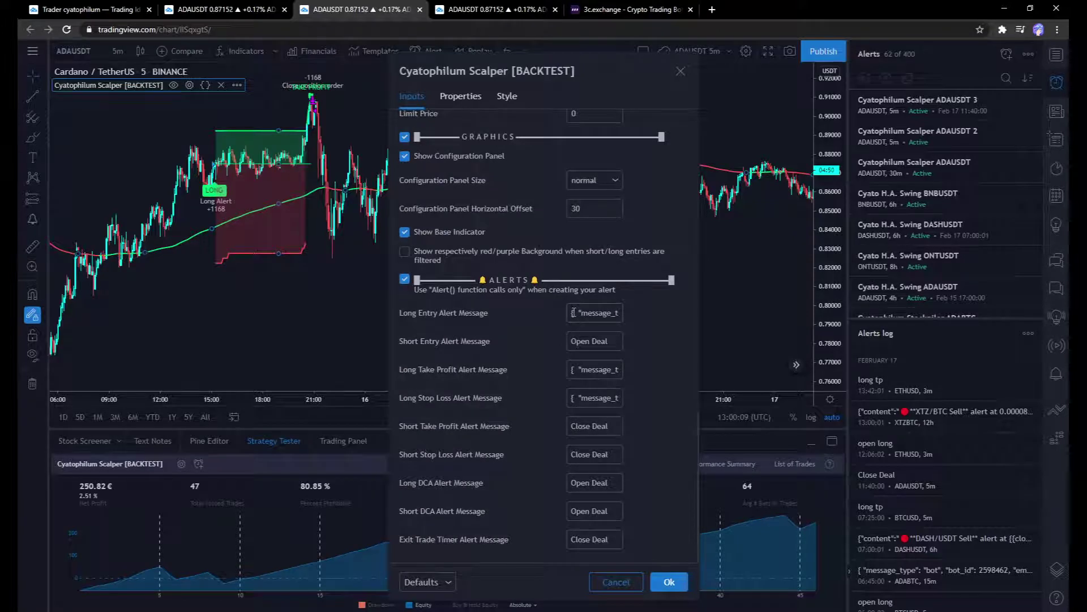
left_click_drag(574, 312, 681, 304)
left_click(508, 373)
- Copy the bot's message to close order at Market Price for the Scalper's Long Take Profit and Long Stop Loss Alert Messages, and accept the settings
left_click_drag(572, 370, 652, 368)
left_click(554, 391)
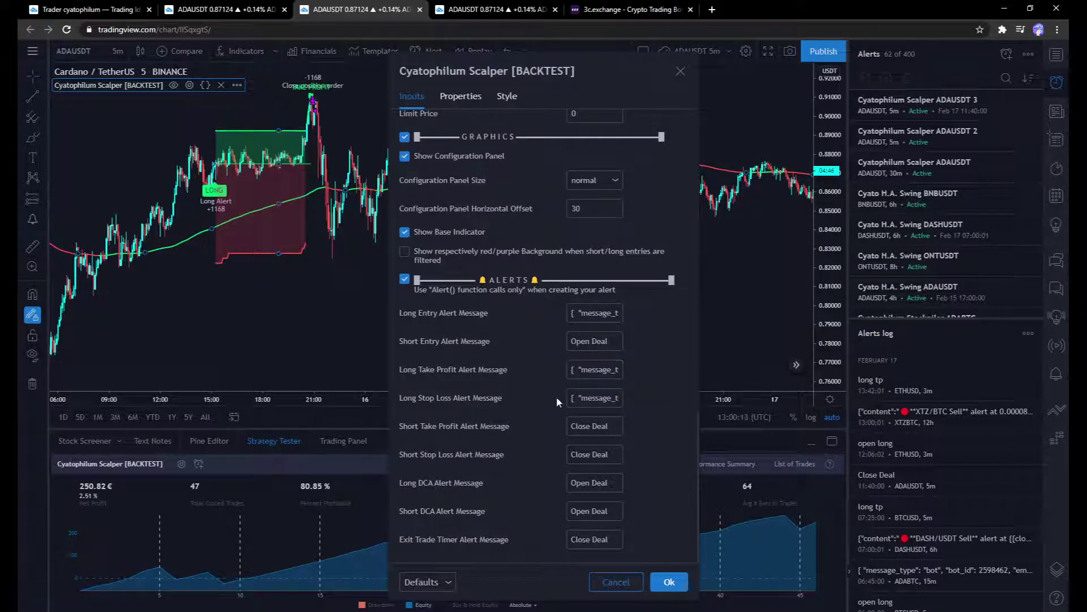
left_click(567, 397)
left_click(629, 9)
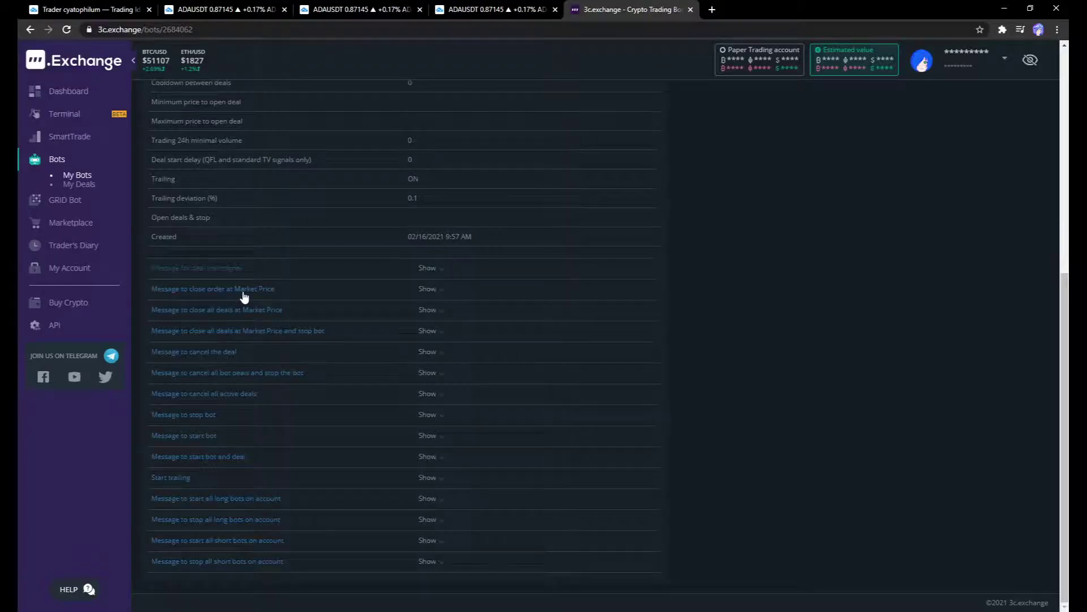
left_click(247, 297)
left_click(317, 8)
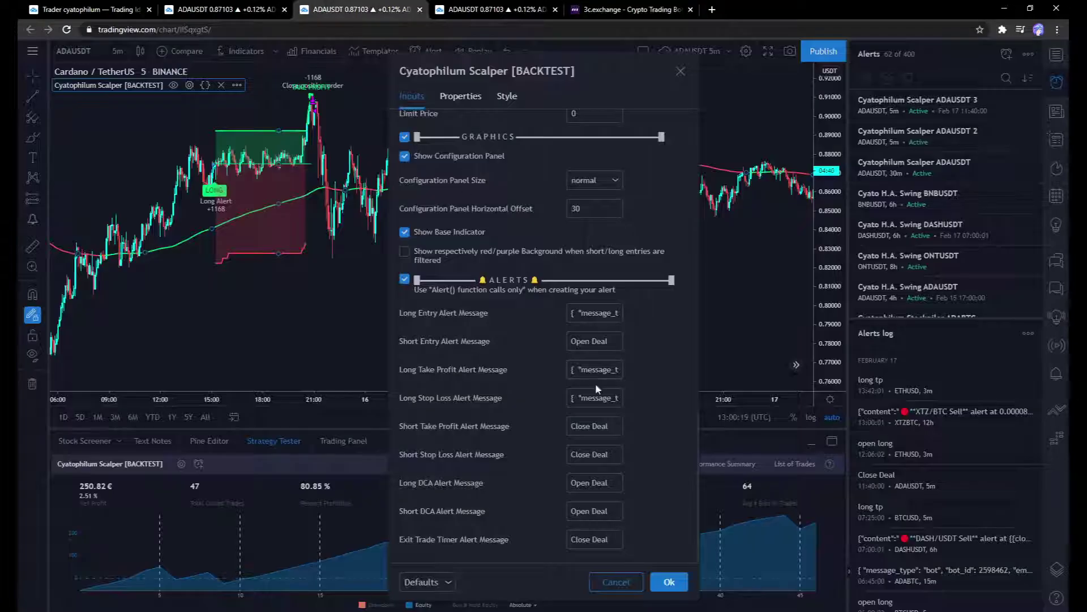
left_click_drag(566, 372, 418, 405)
left_click(523, 405)
left_click(669, 582)
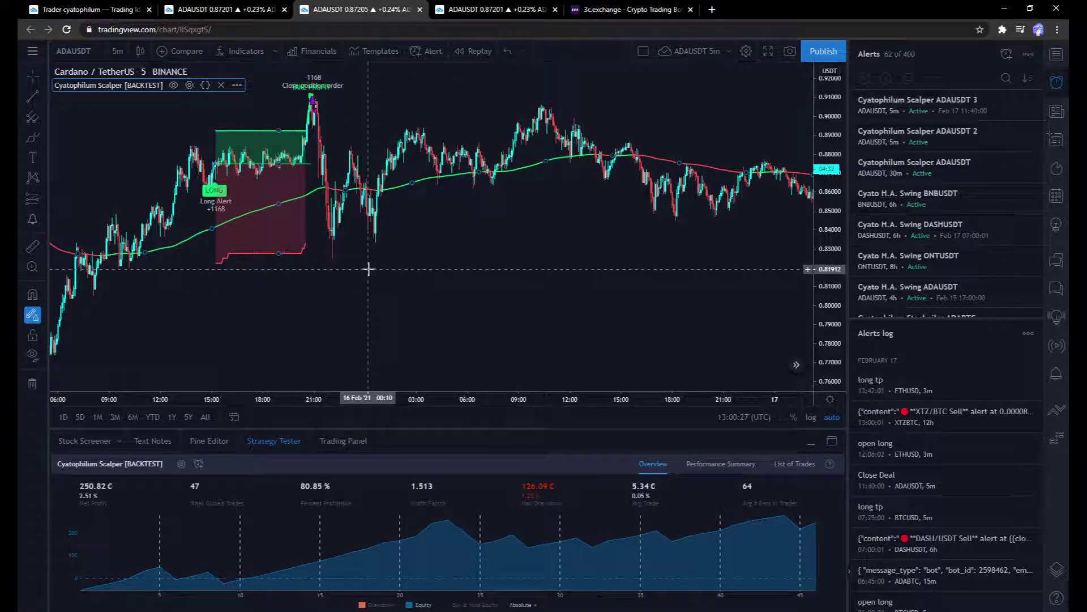
- Draft a Cyatophilum Scalper alert triggered by alert() function calls only, discard it, and shift the chart to look past the closed trade
left_click(238, 86)
left_click(337, 110)
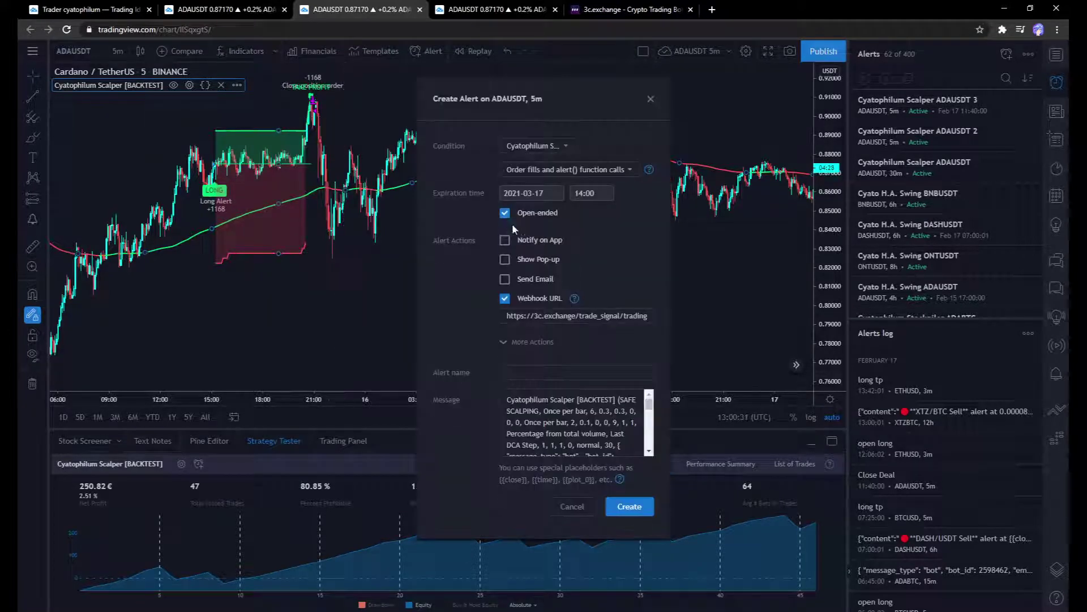
left_click(526, 170)
left_click(544, 209)
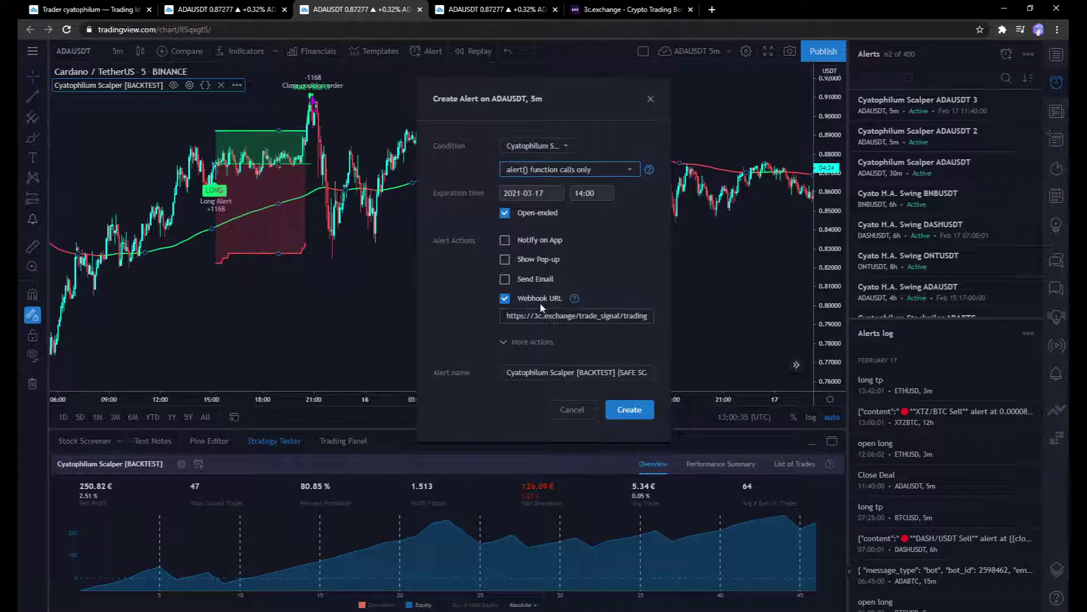
left_click(579, 411)
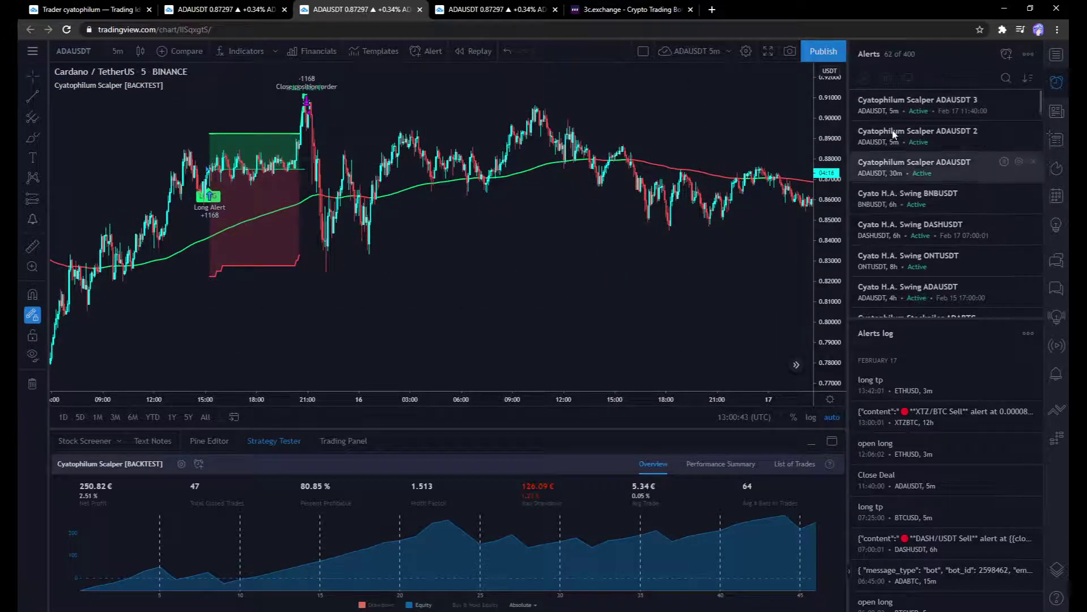
left_click_drag(479, 301, 412, 296)
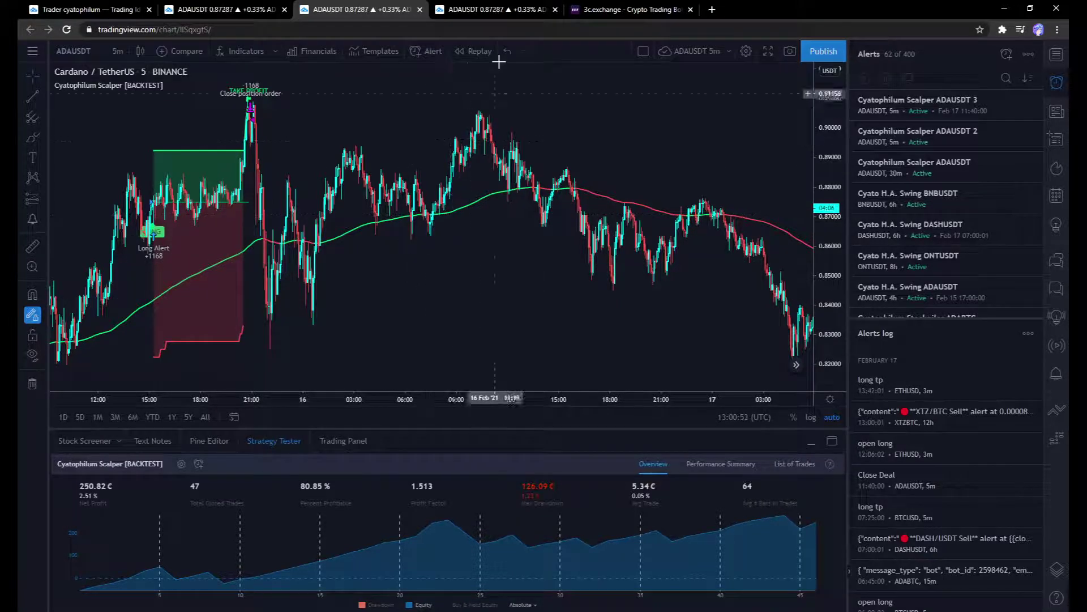
- Examine the Scalper's long trades with DCA safety orders on the third ADAUSDT 5-minute chart, at both wide and close range
left_click(484, 6)
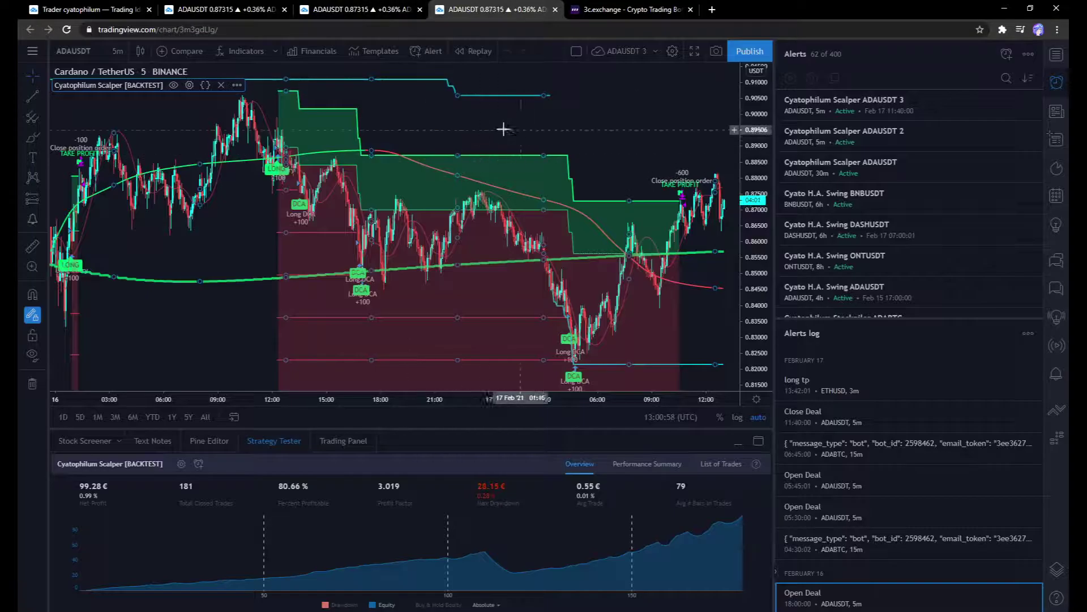
scroll(475, 158, "down", 3)
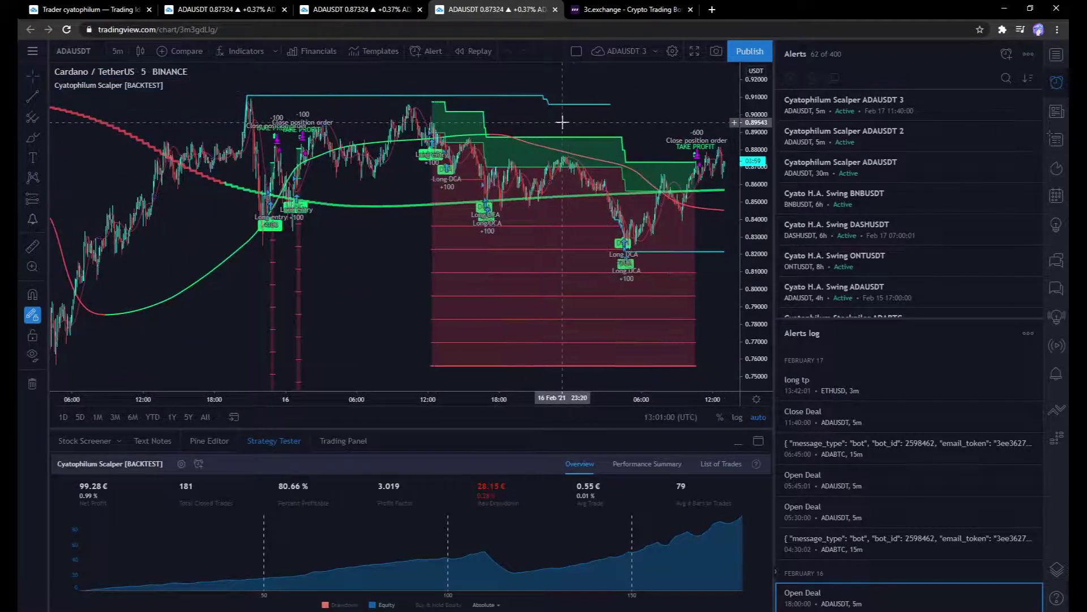
scroll(549, 121, "down", 3)
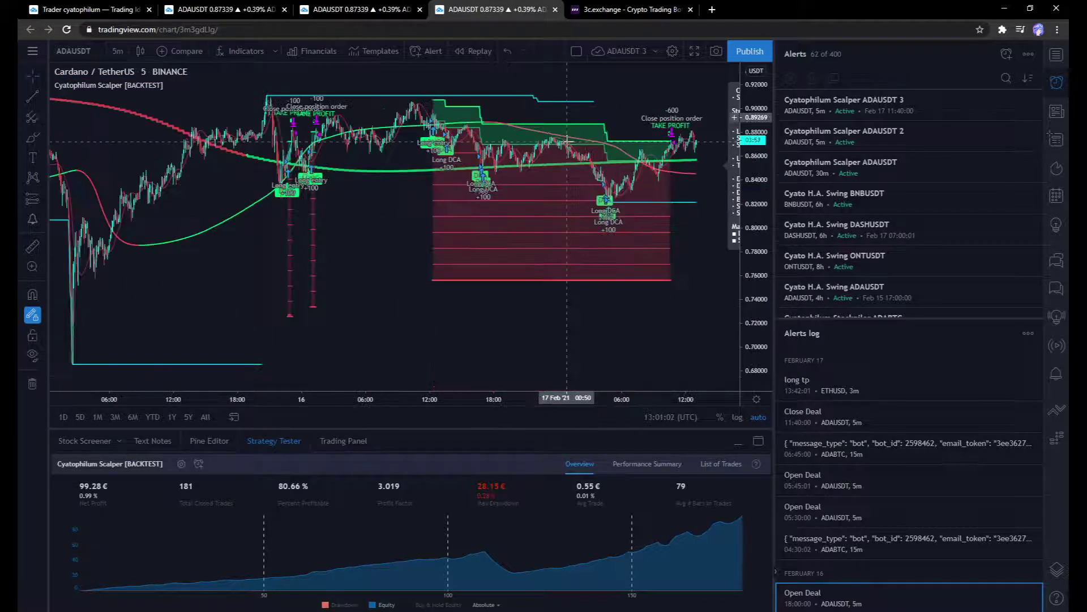
scroll(566, 139, "down", 2)
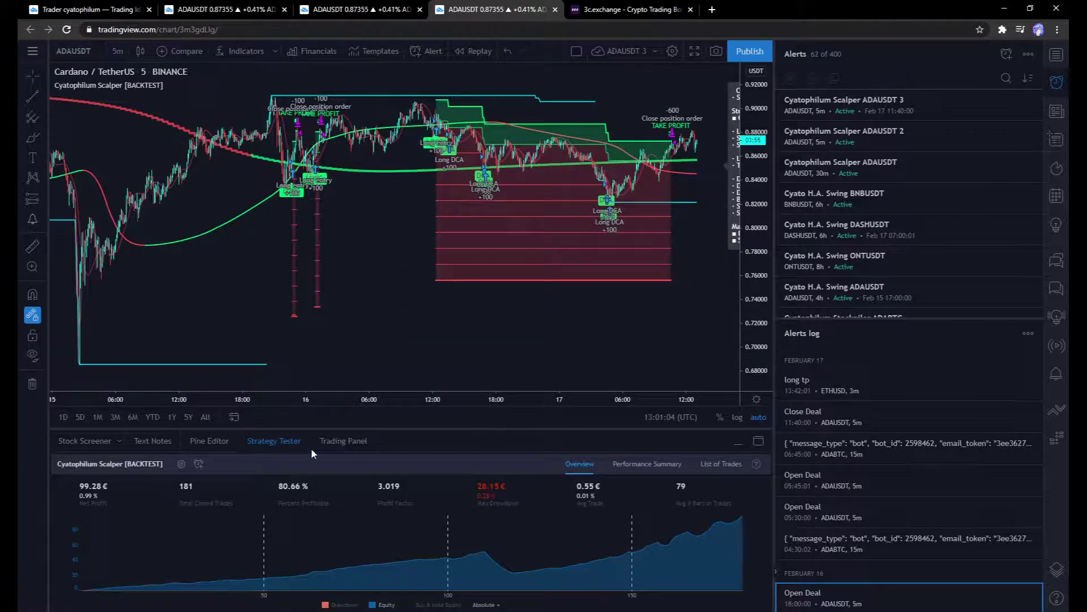
scroll(502, 228, "up", 3)
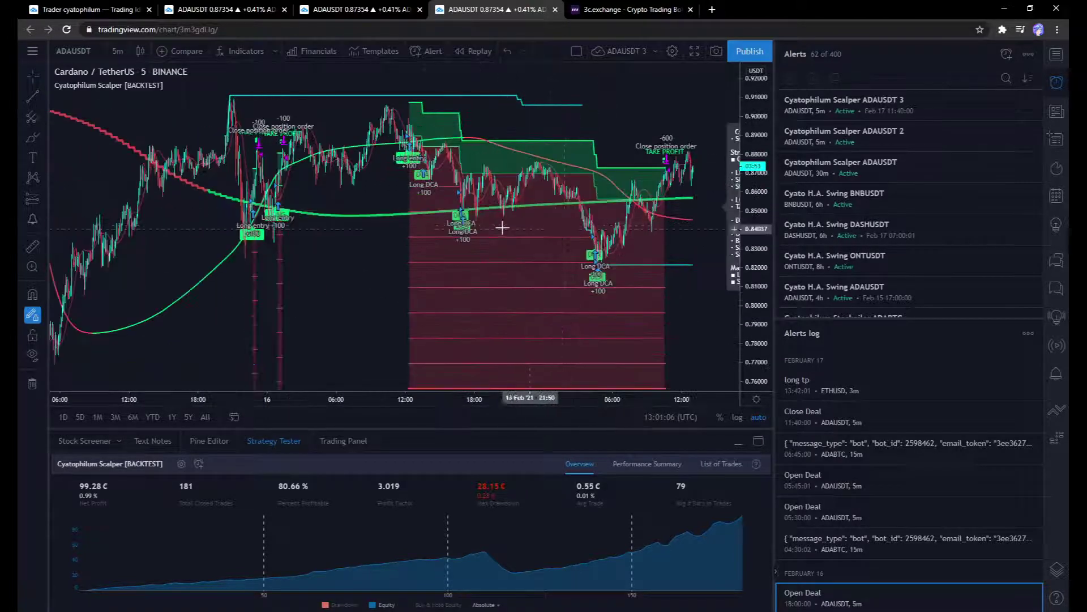
scroll(449, 340, "up", 1)
scroll(560, 322, "down", 2)
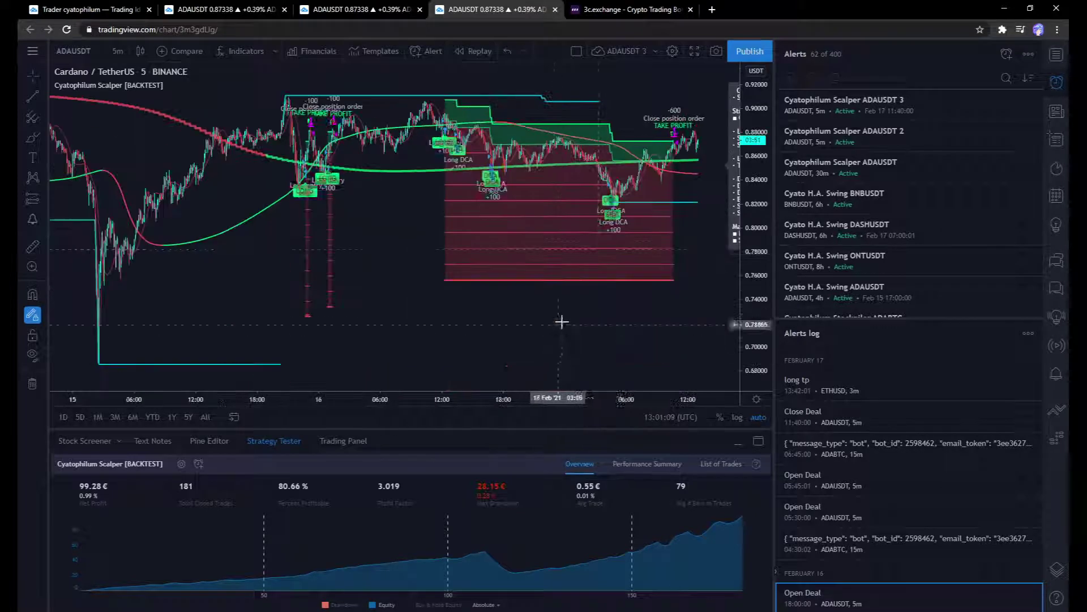
scroll(562, 321, "up", 1)
scroll(468, 204, "up", 1)
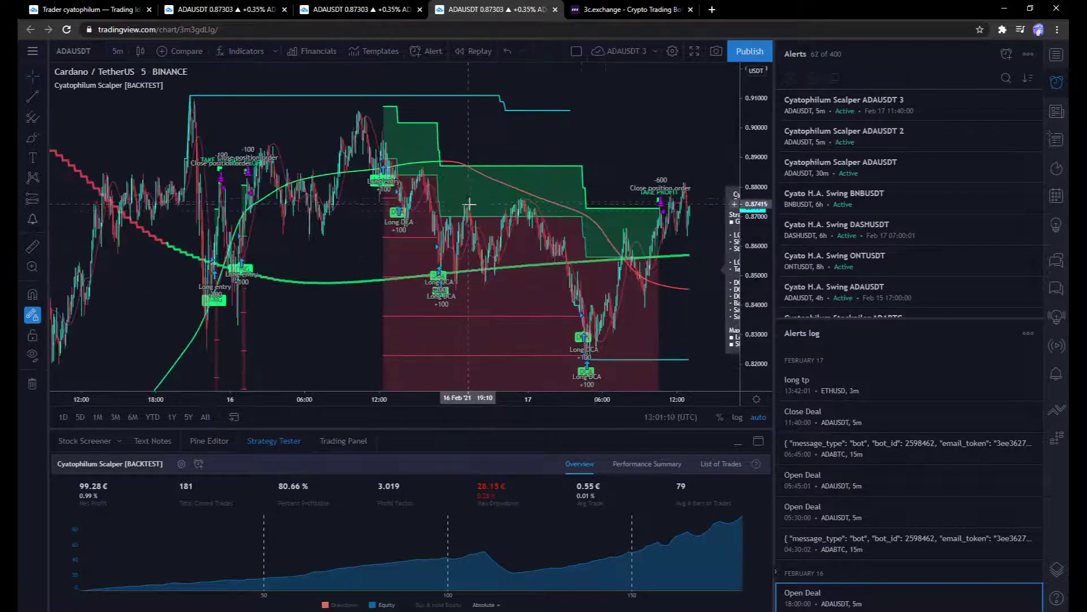
scroll(468, 204, "down", 1)
left_click_drag(604, 99, 456, 93)
left_click_drag(472, 136, 514, 116)
scroll(504, 134, "down", 1)
- Review the Scalper's stop loss, take profit and Dollar Cost Average inputs on this chart, moving the settings dialog clear of the trades
left_click(190, 85)
scroll(510, 317, "down", 5)
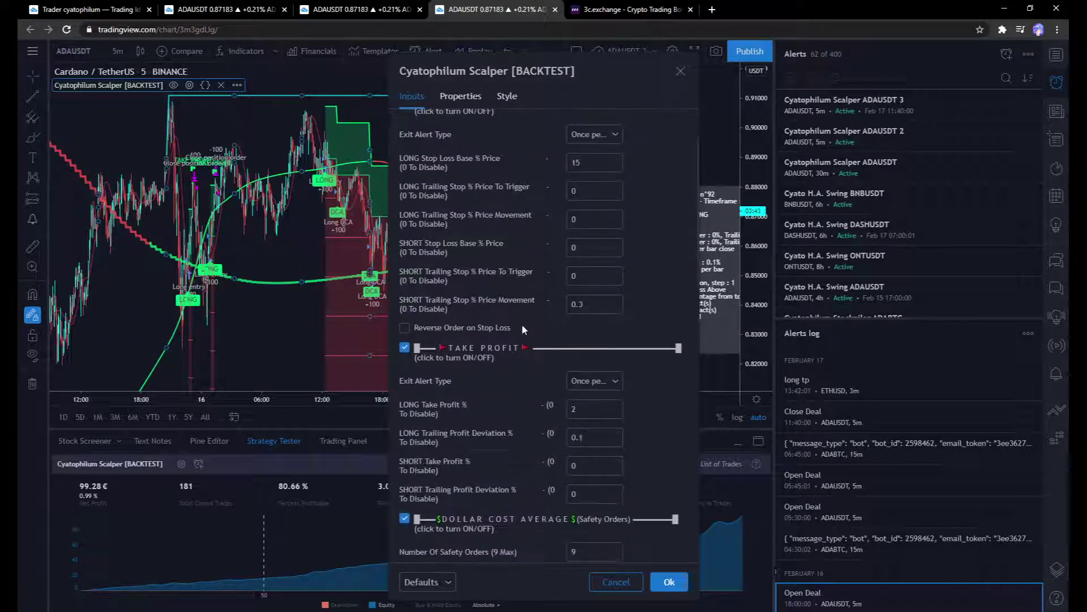
scroll(524, 277, "up", 1)
scroll(529, 307, "down", 7)
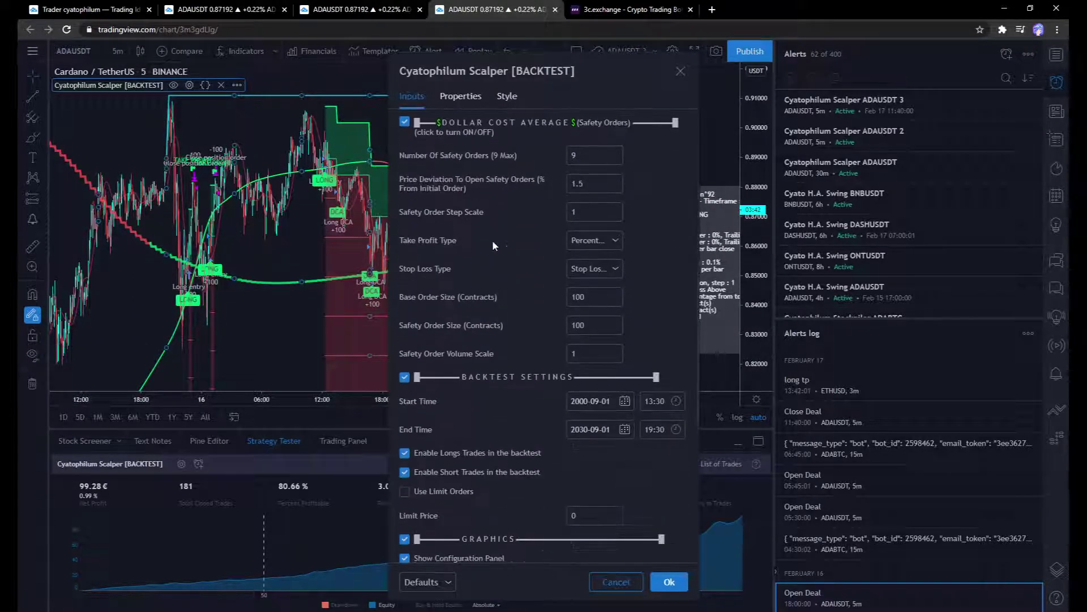
scroll(515, 226, "up", 1)
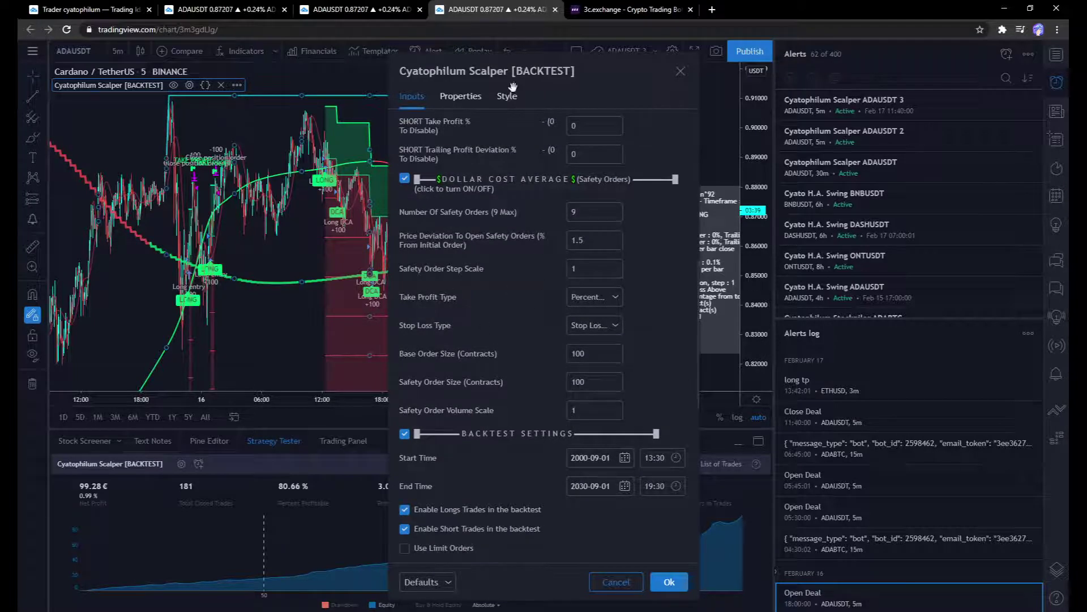
left_click_drag(527, 73, 828, 72)
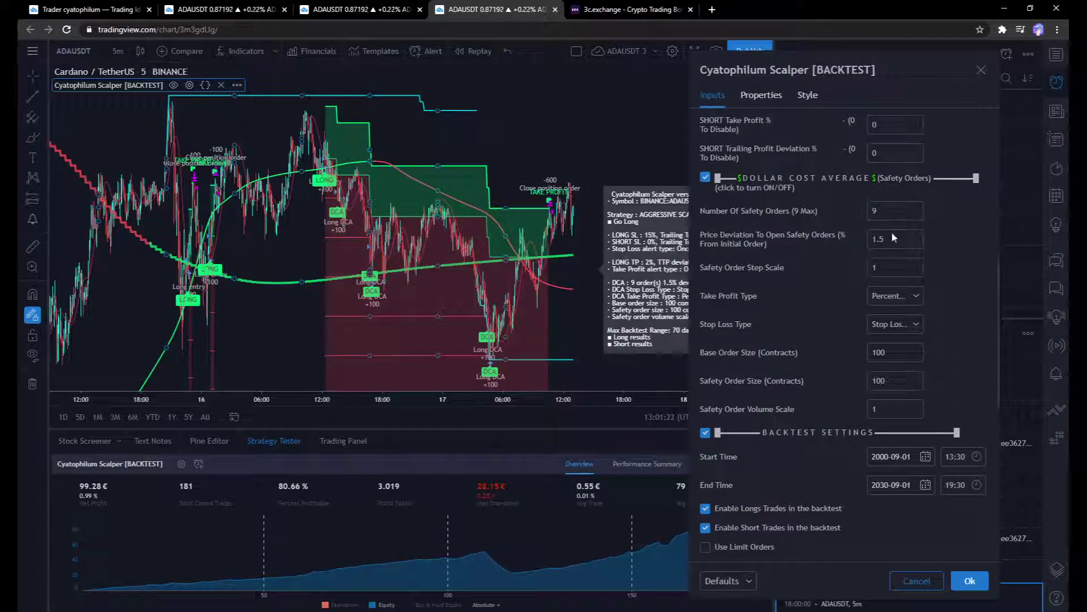
left_click(897, 266)
- Switch to 3c.exchange, open the first ADA/USDT long bot in My bots for editing, and review its strategy and deal start condition
left_click(628, 10)
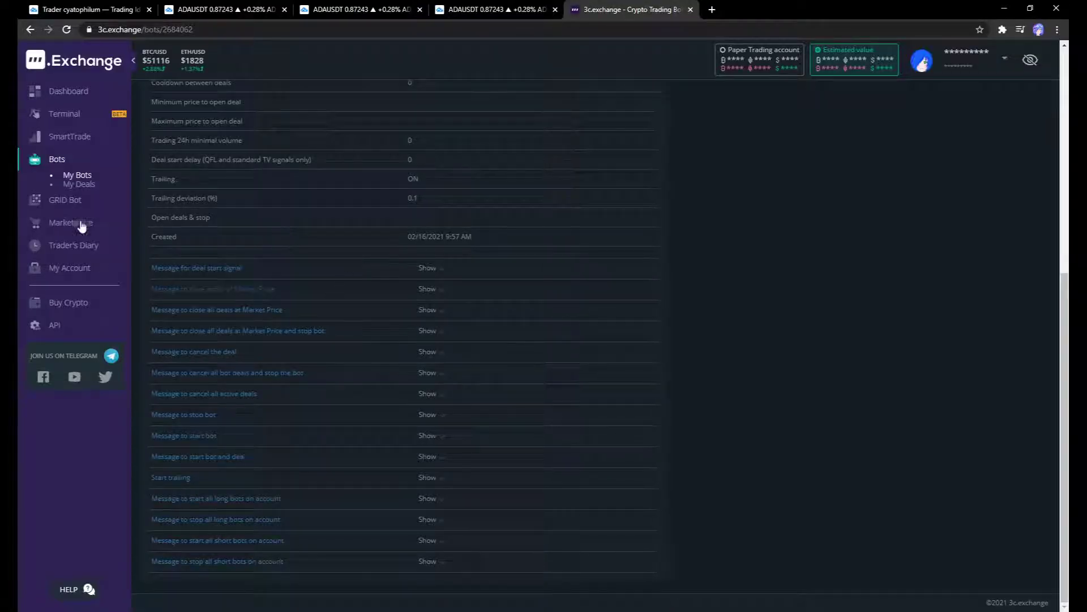
left_click(83, 176)
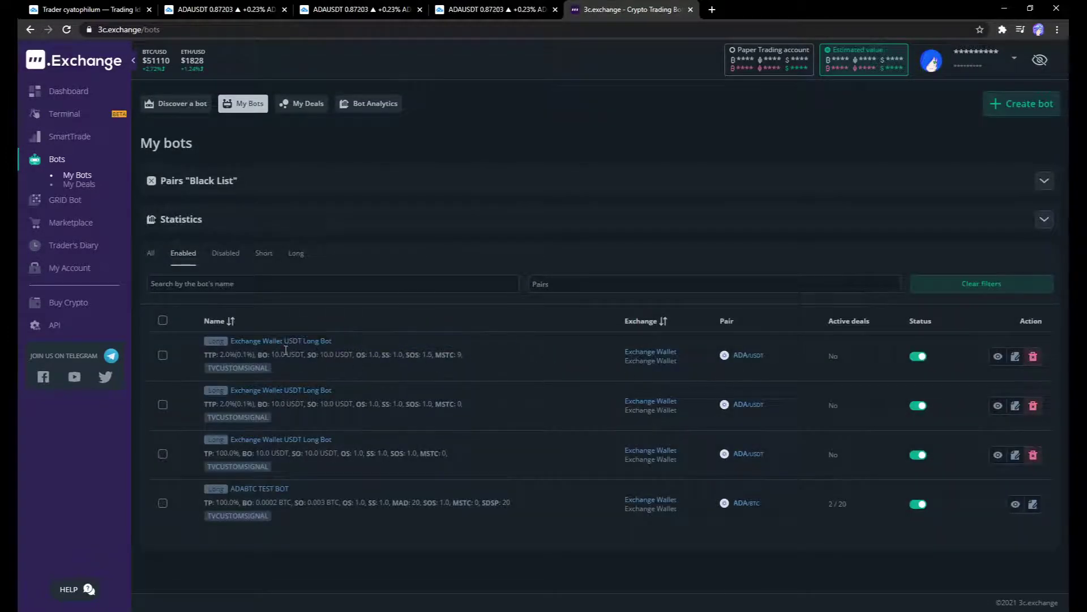
left_click(1015, 355)
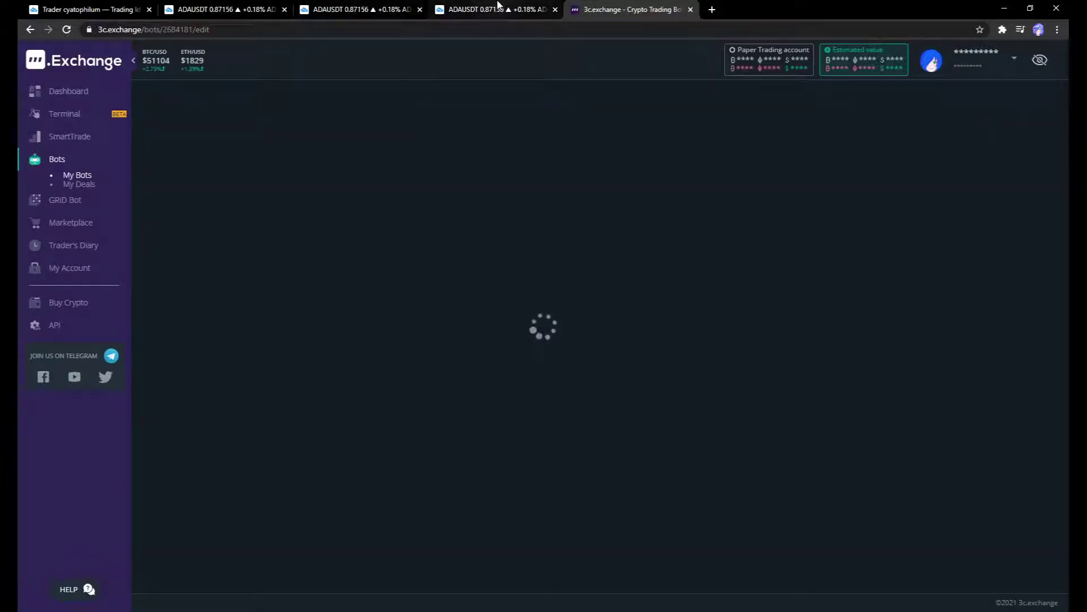
scroll(375, 161, "down", 1)
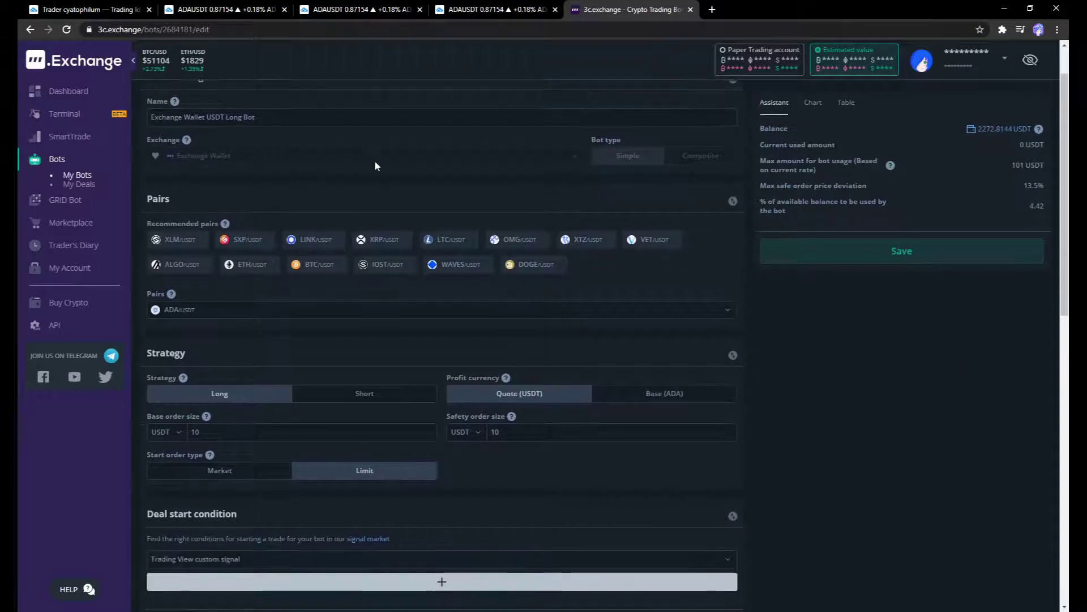
scroll(317, 351, "down", 1)
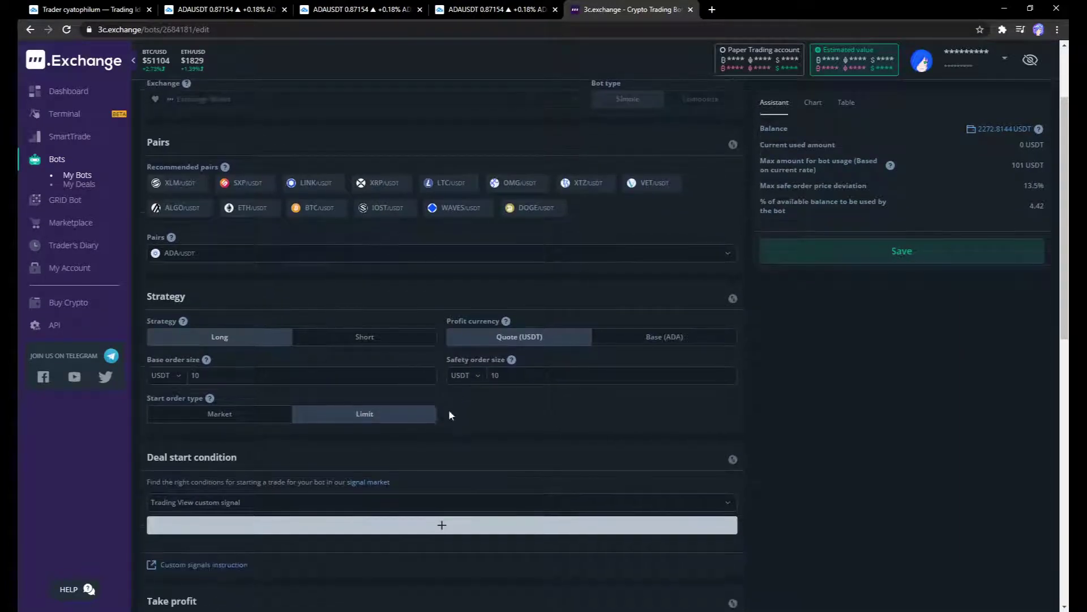
scroll(481, 355, "down", 2)
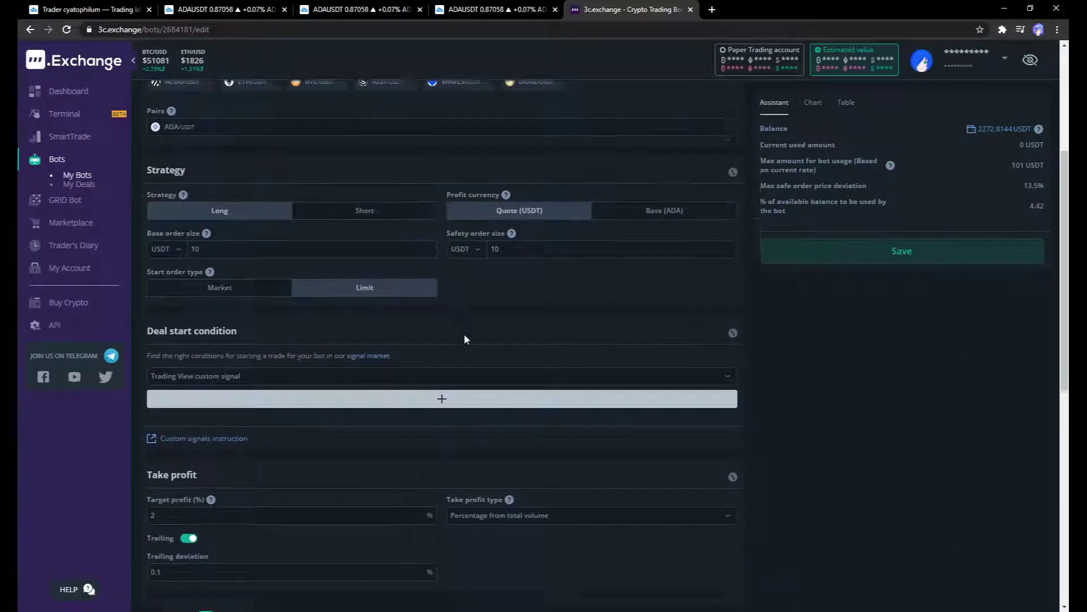
scroll(300, 387, "down", 2)
- Return to the TradingView chart, dismiss the Scalper settings, and widen the chart area to read the full configuration panel
left_click(500, 17)
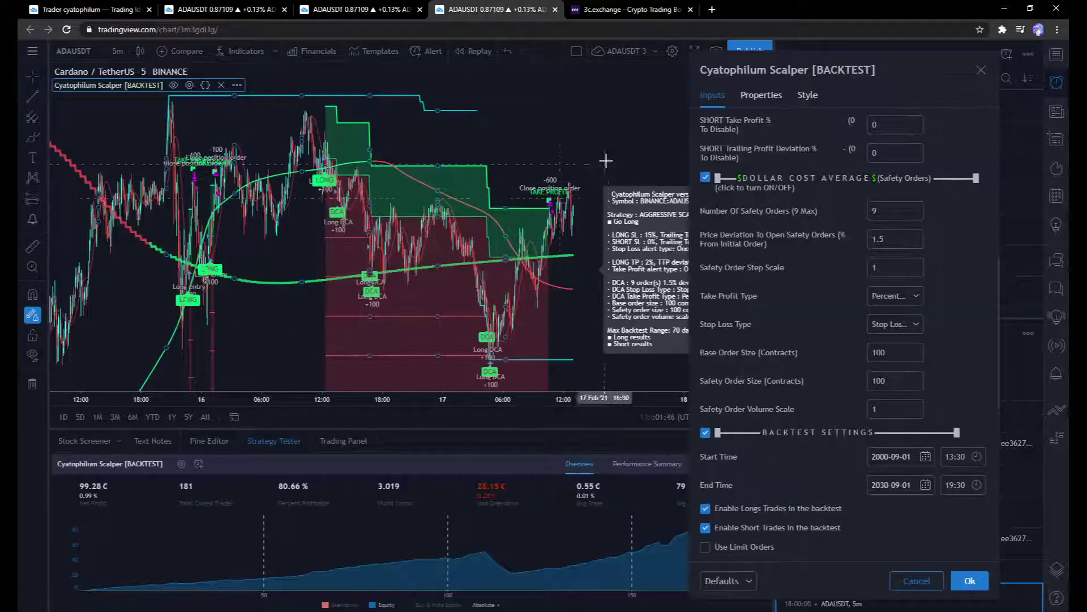
key("Escape")
scroll(648, 168, "right", 3)
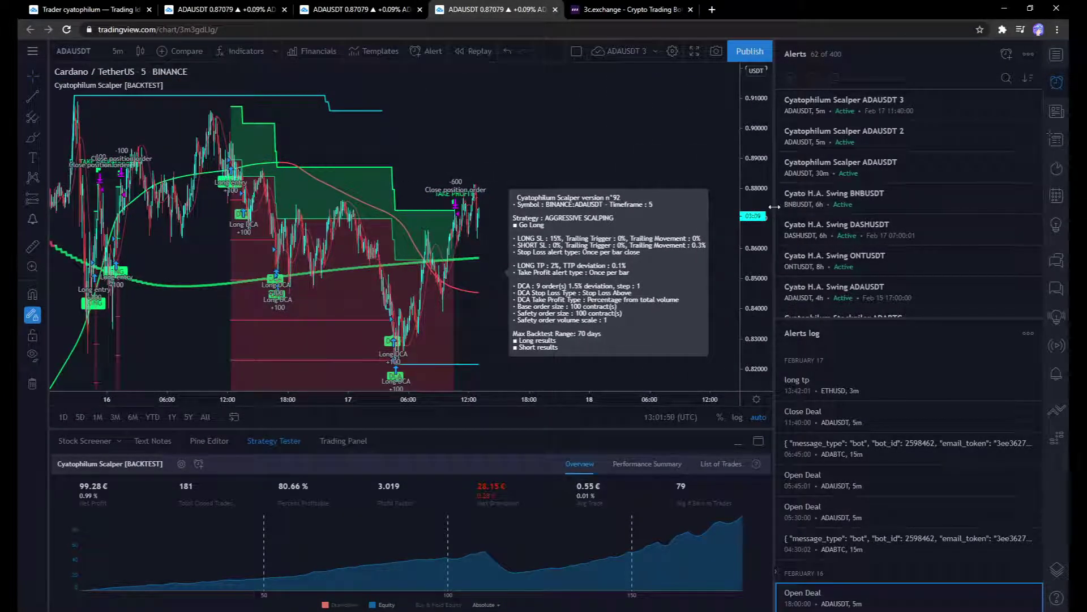
left_click_drag(774, 206, 853, 206)
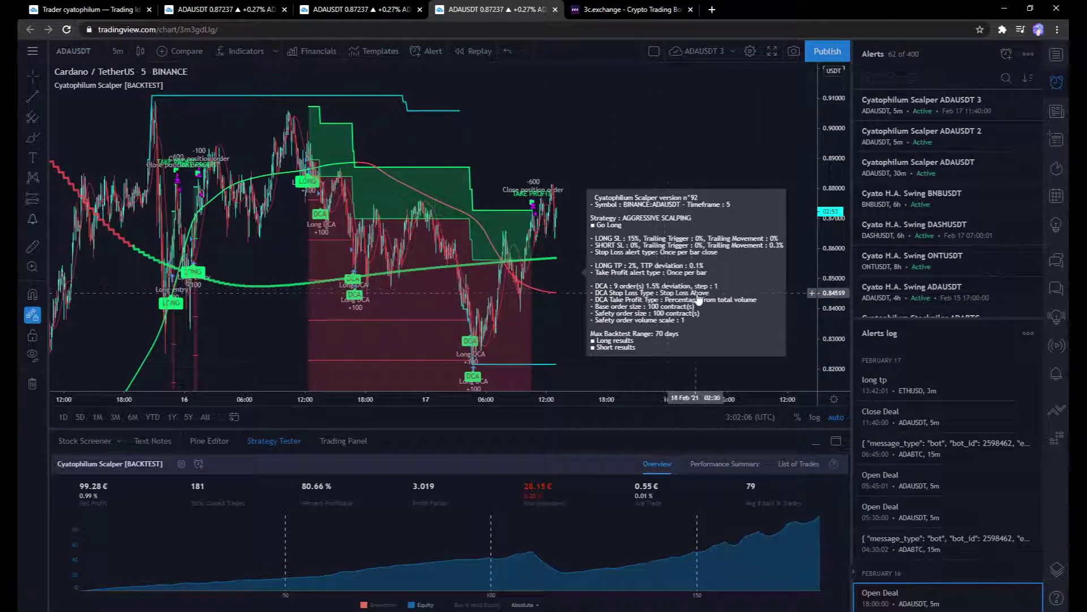
- Check the 3c.exchange bot's take profit, stop loss and safety order settings, keeping the take profit type at Percentage from total volume
left_click(629, 10)
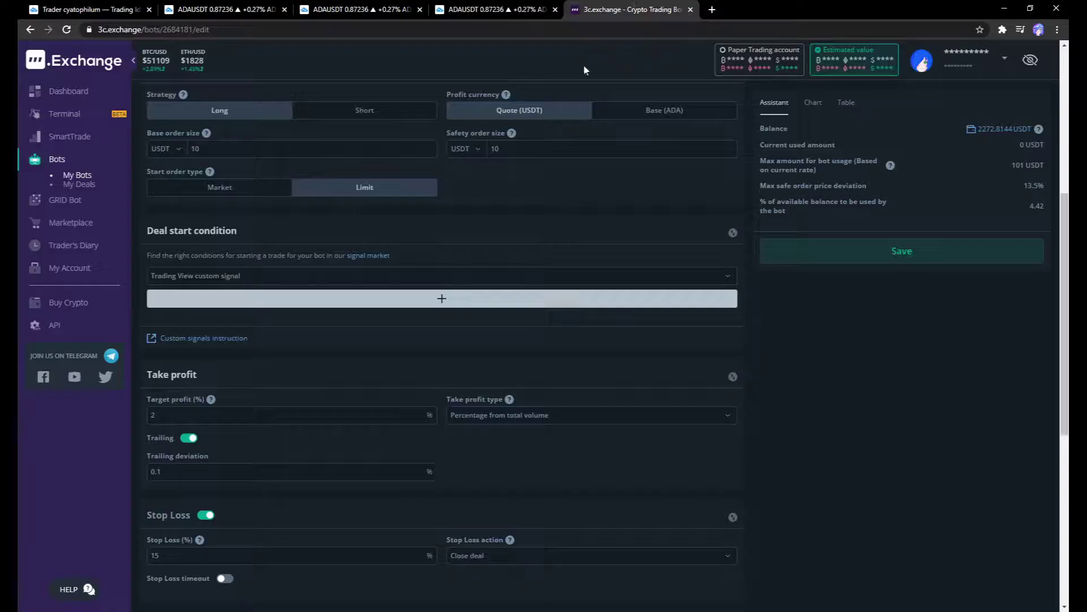
scroll(306, 406, "down", 3)
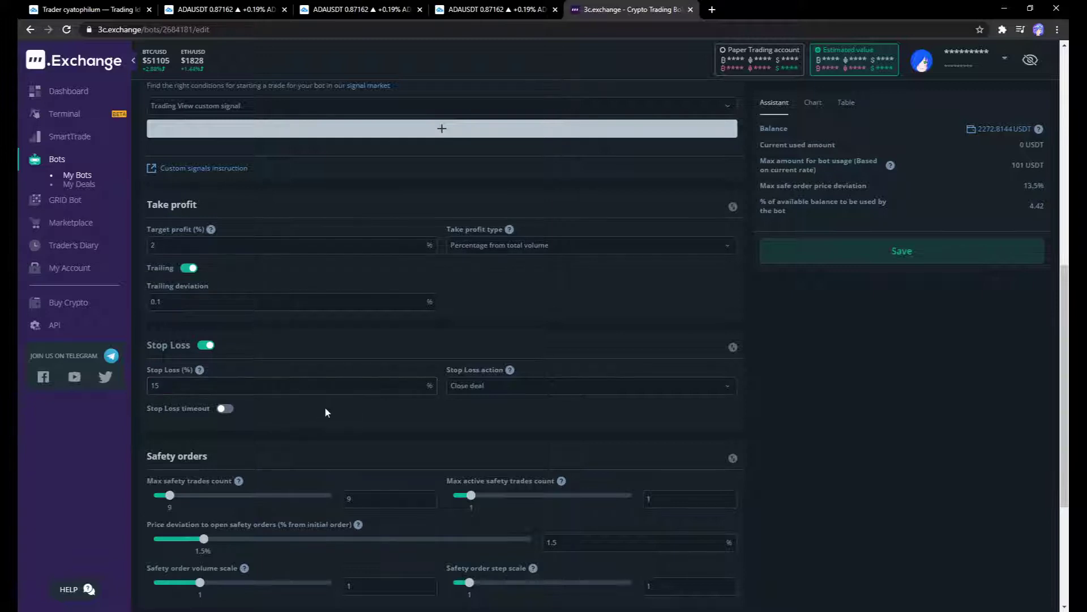
scroll(233, 235, "down", 1)
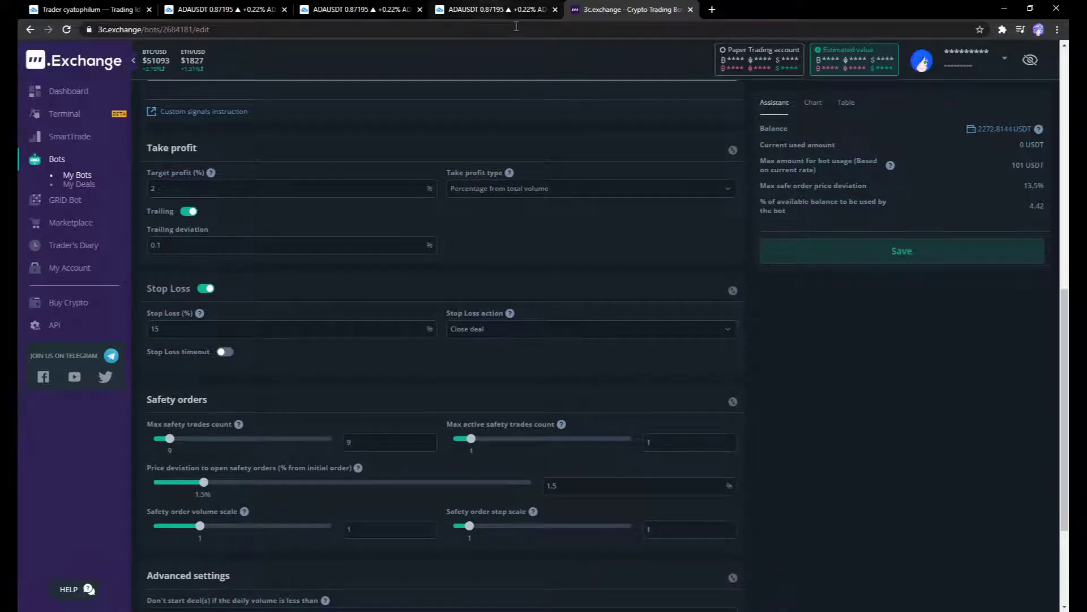
left_click(542, 188)
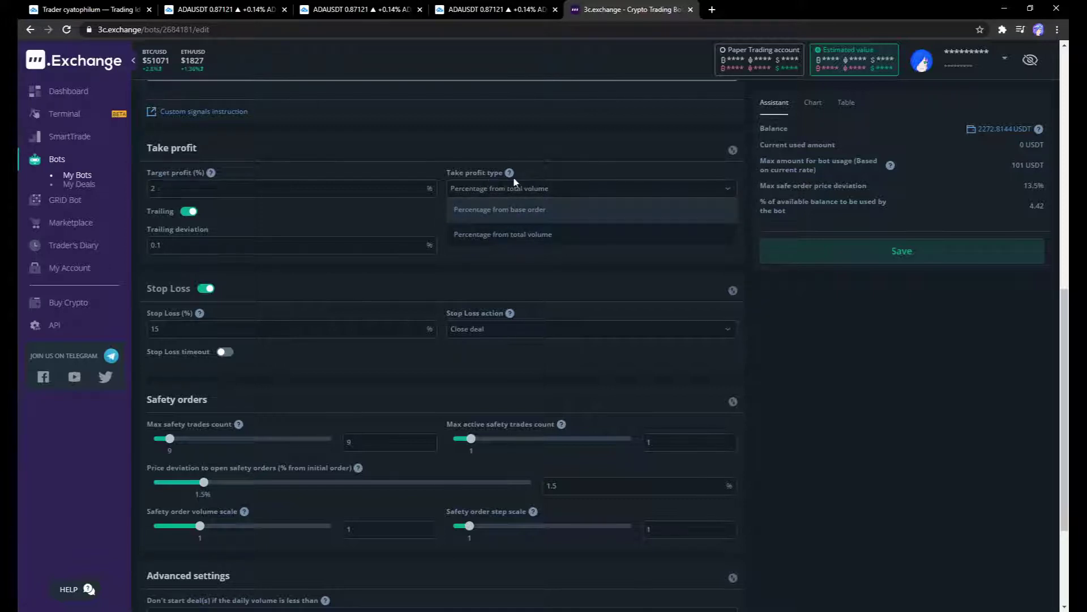
left_click(546, 247)
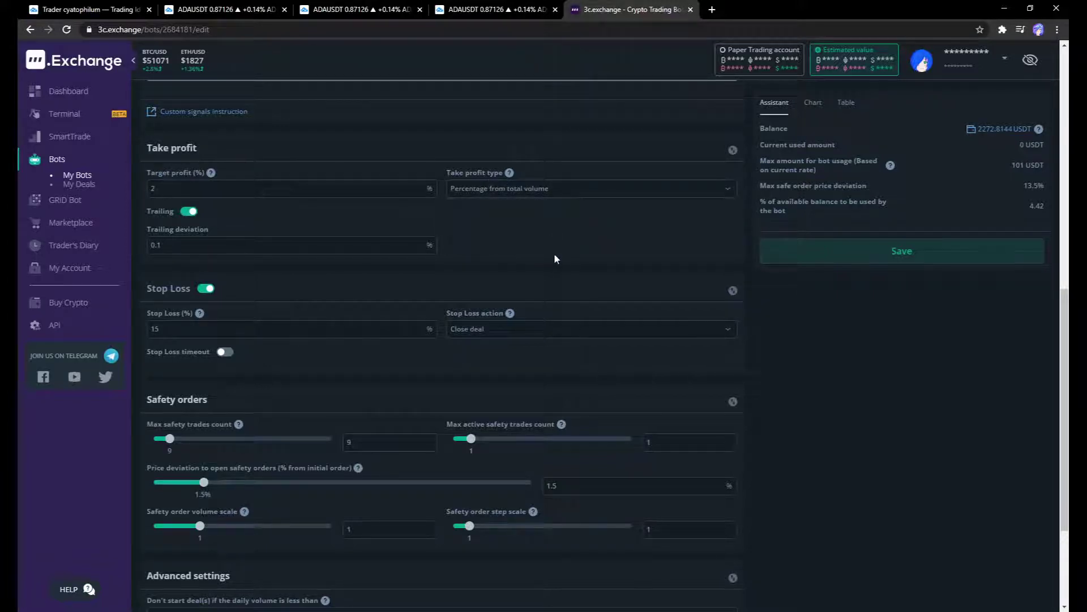
- Examine the DCA long trade's safety orders and take profit levels on the TradingView chart, and return to the bot's edit page
left_click(503, 7)
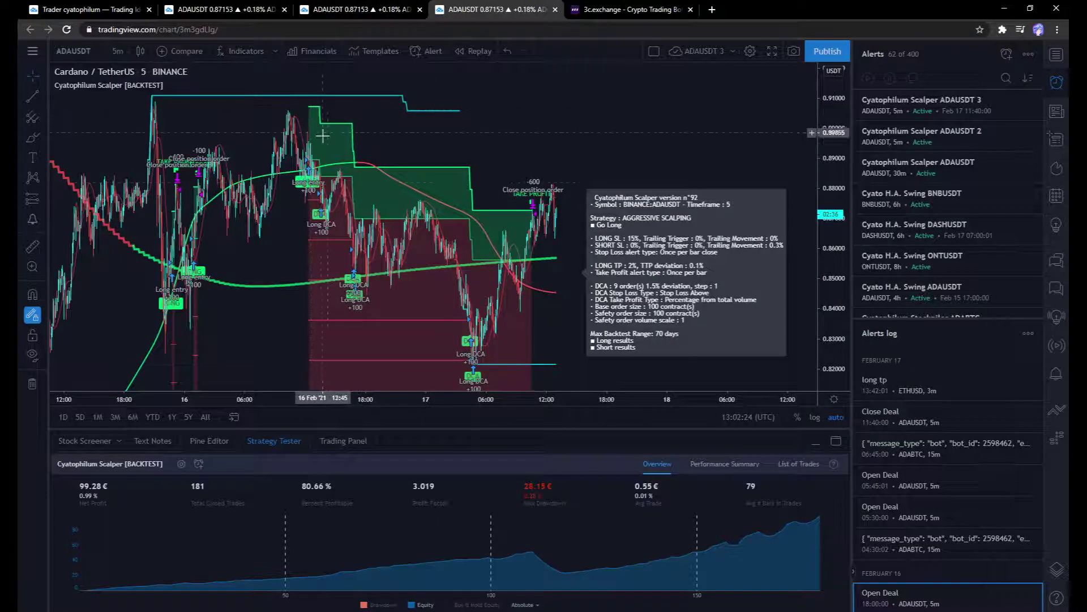
scroll(406, 272, "down", 1)
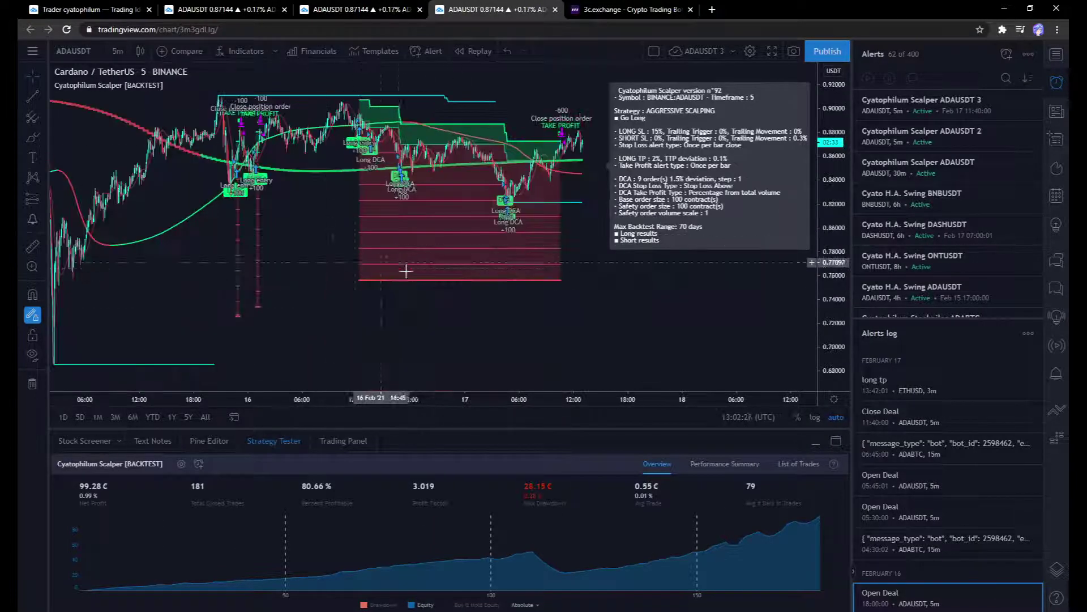
scroll(343, 226, "up", 1)
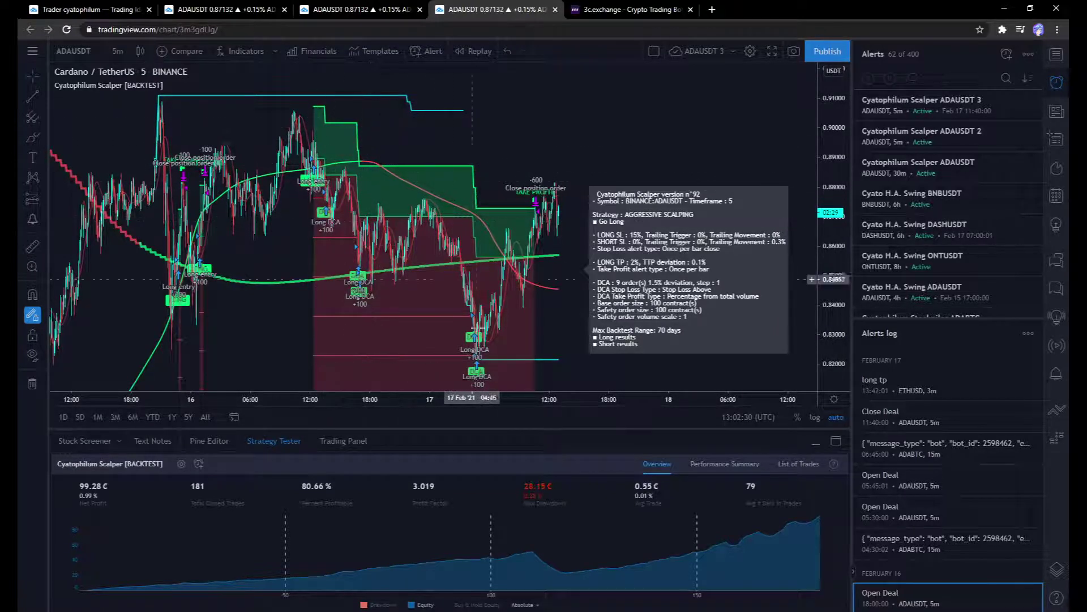
mouse_move(478, 357)
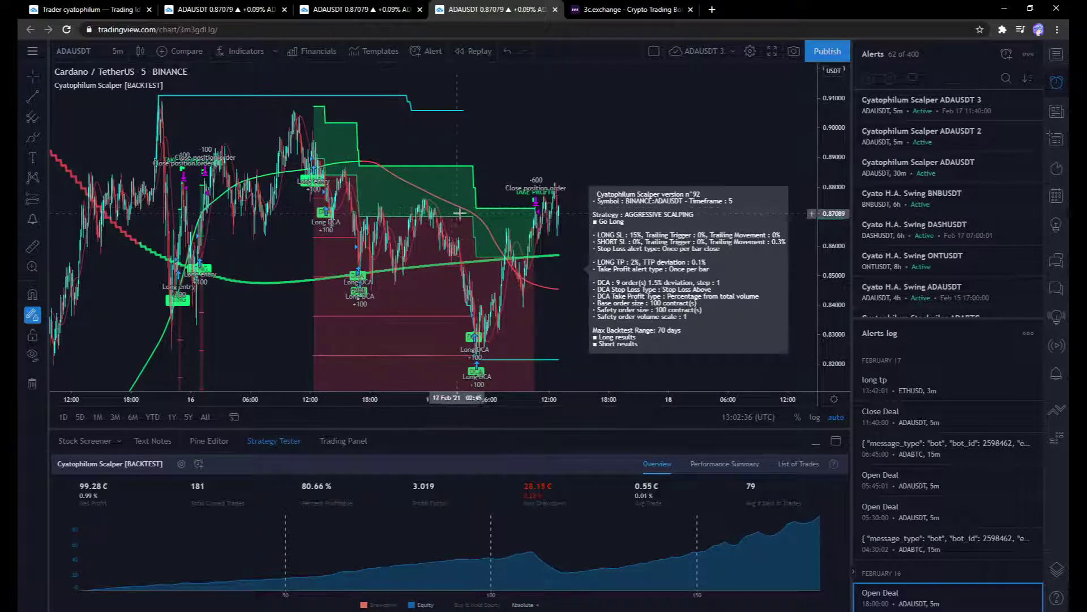
left_click_drag(529, 170, 538, 147)
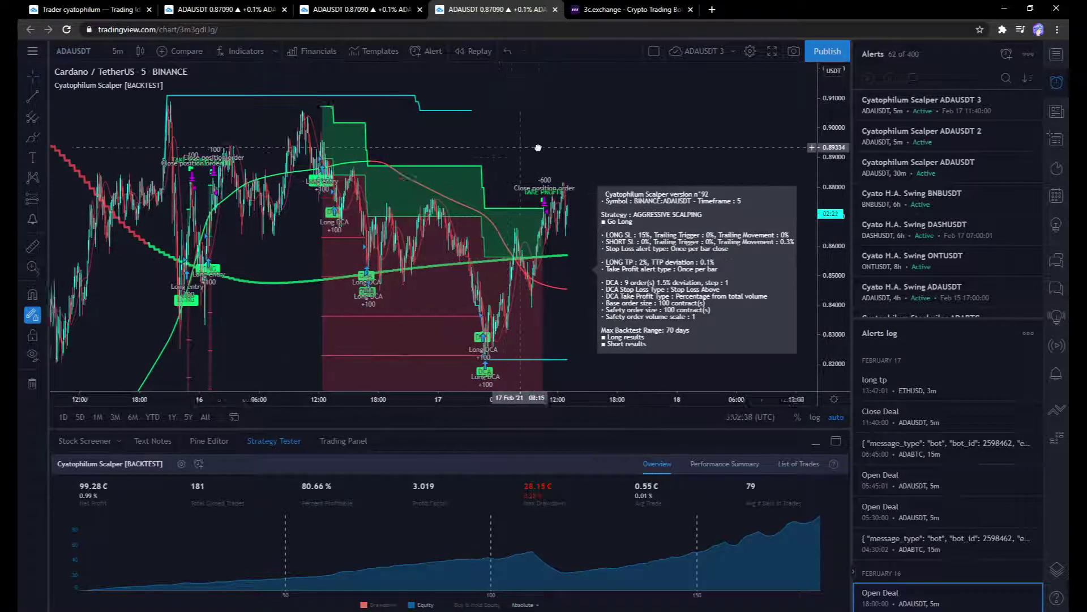
left_click(613, 9)
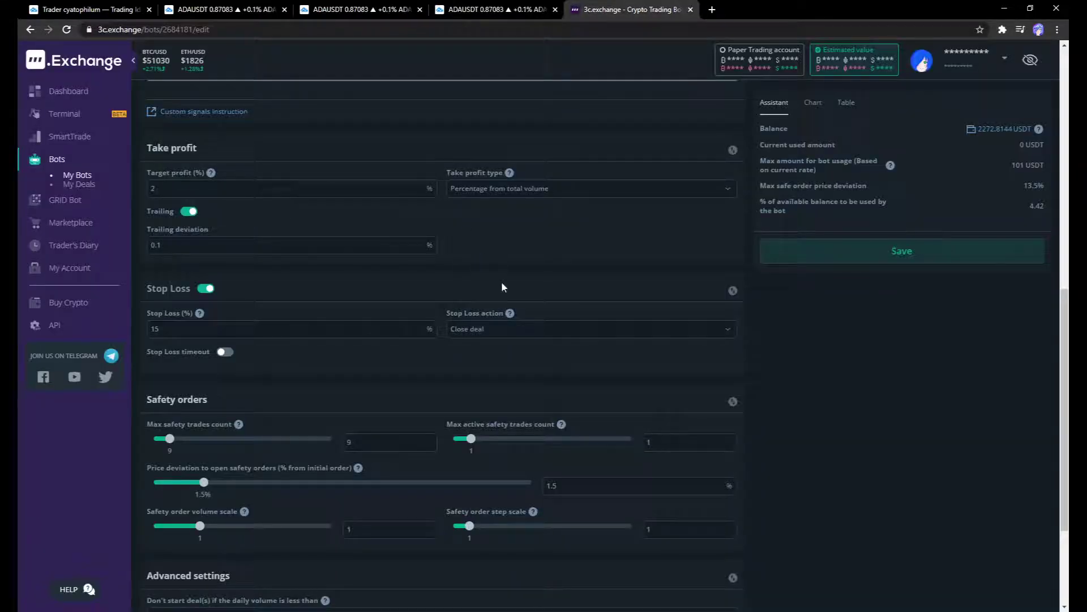
- Check the long bot's safety order and advanced settings, keeping the price deviation and step scale values, and save the bot
scroll(427, 358, "down", 1)
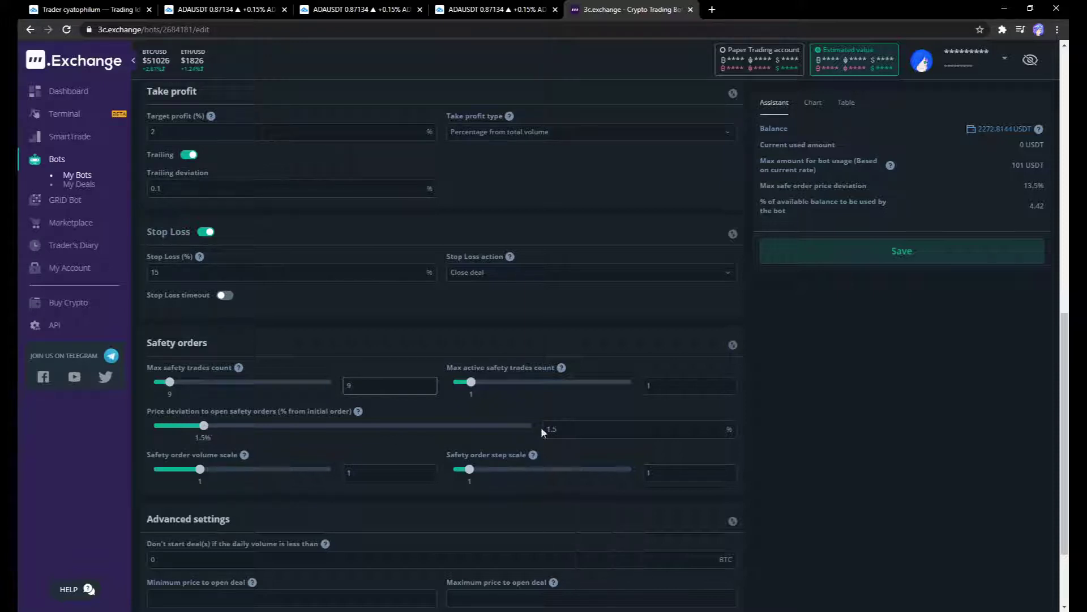
left_click(573, 429)
left_click(572, 494)
scroll(572, 494, "down", 2)
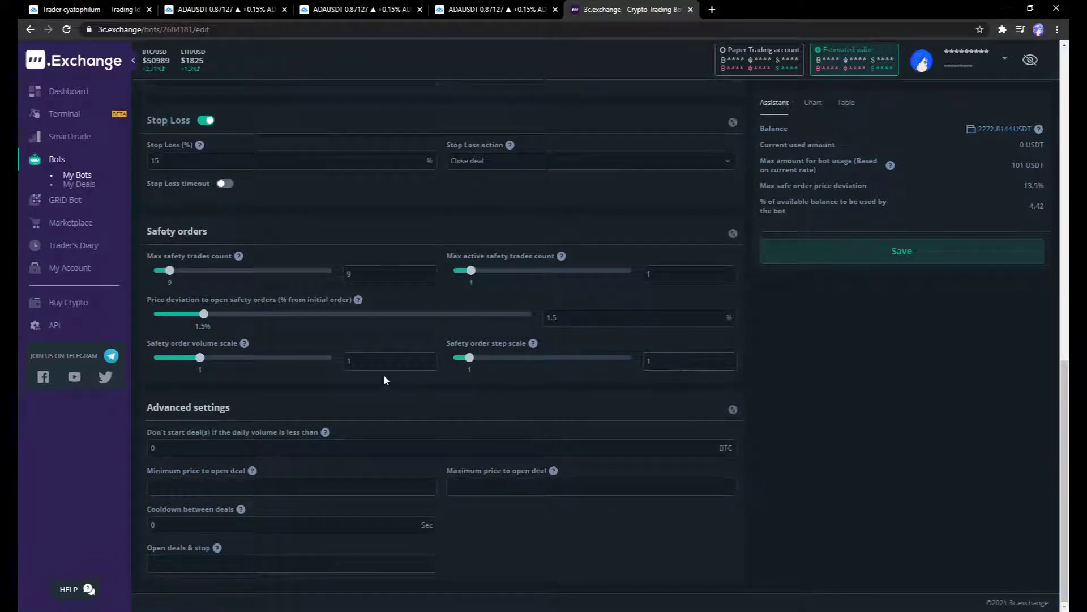
scroll(419, 381, "up", 11)
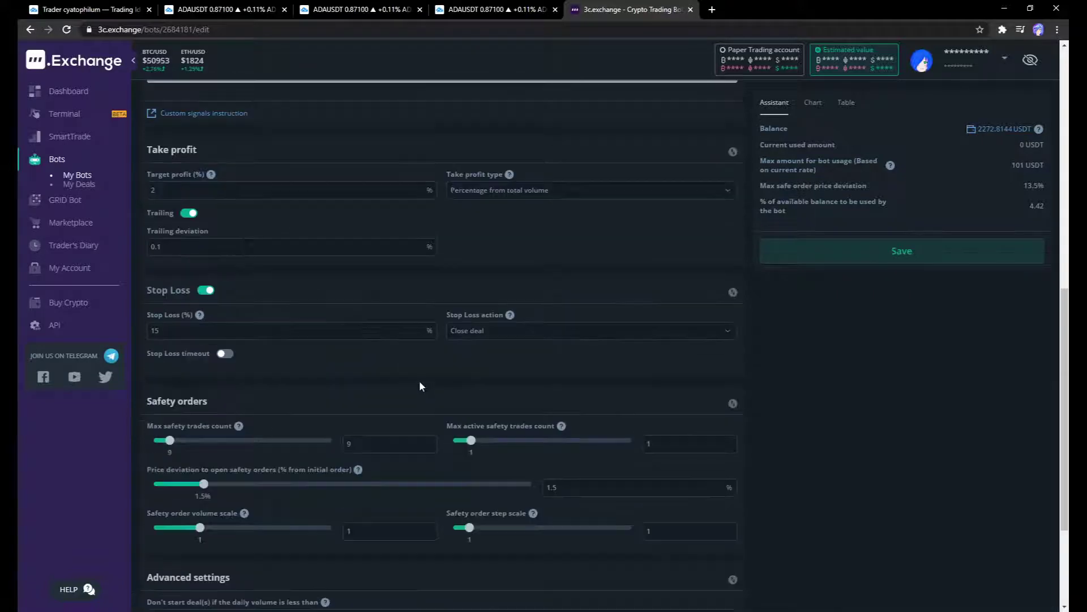
left_click(901, 251)
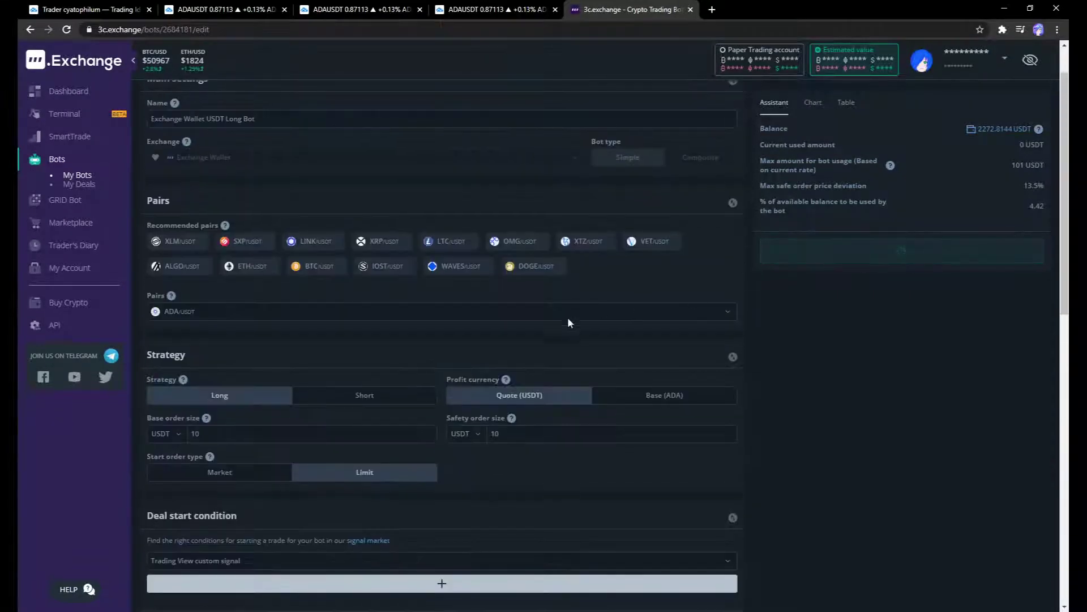
left_click(589, 369)
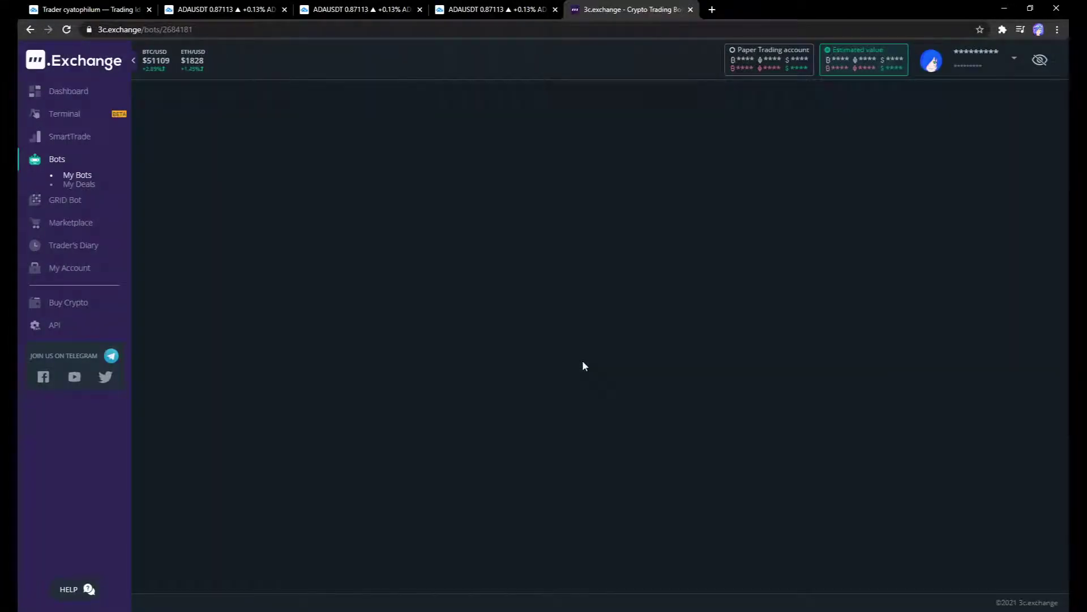
- Look over the saved bot's details, and inspect the Long Entry Alert Message in the Cyatophilum Scalper settings on the TradingView chart
scroll(489, 312, "down", 6)
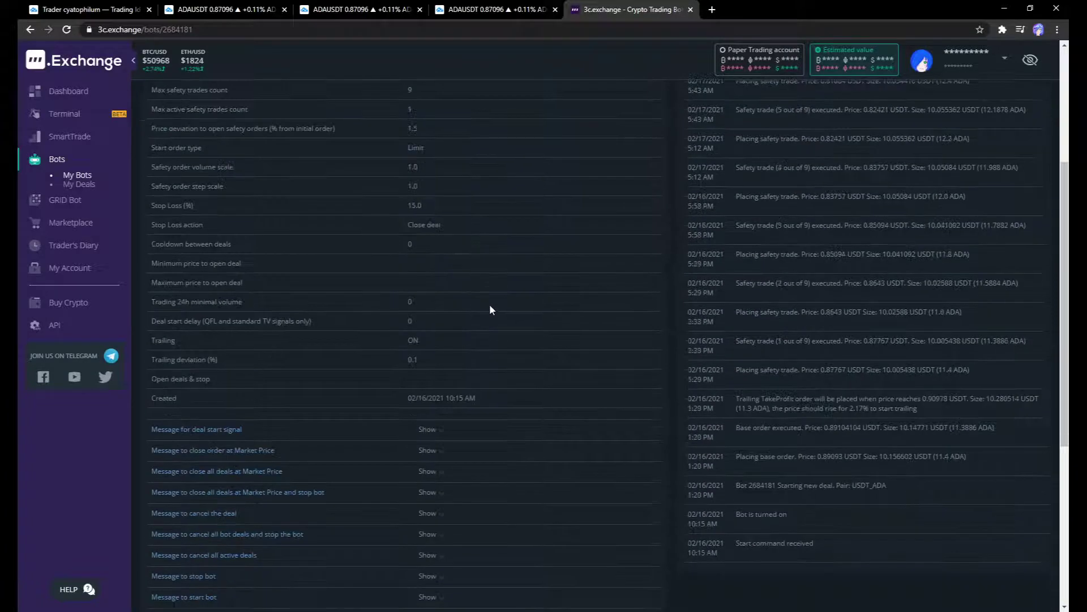
left_click(470, 9)
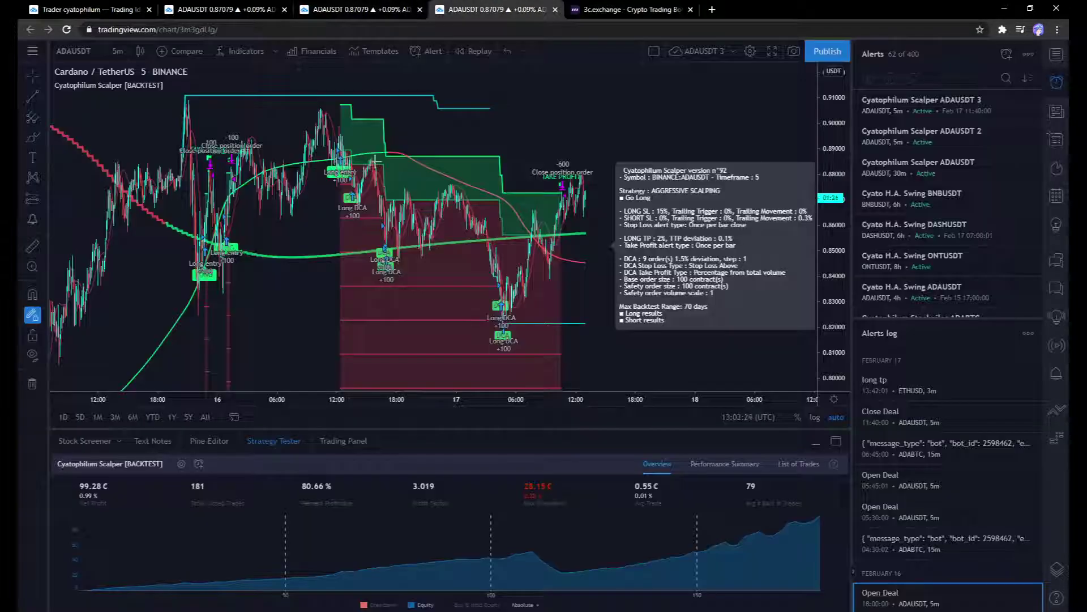
left_click(189, 84)
scroll(519, 330, "down", 15)
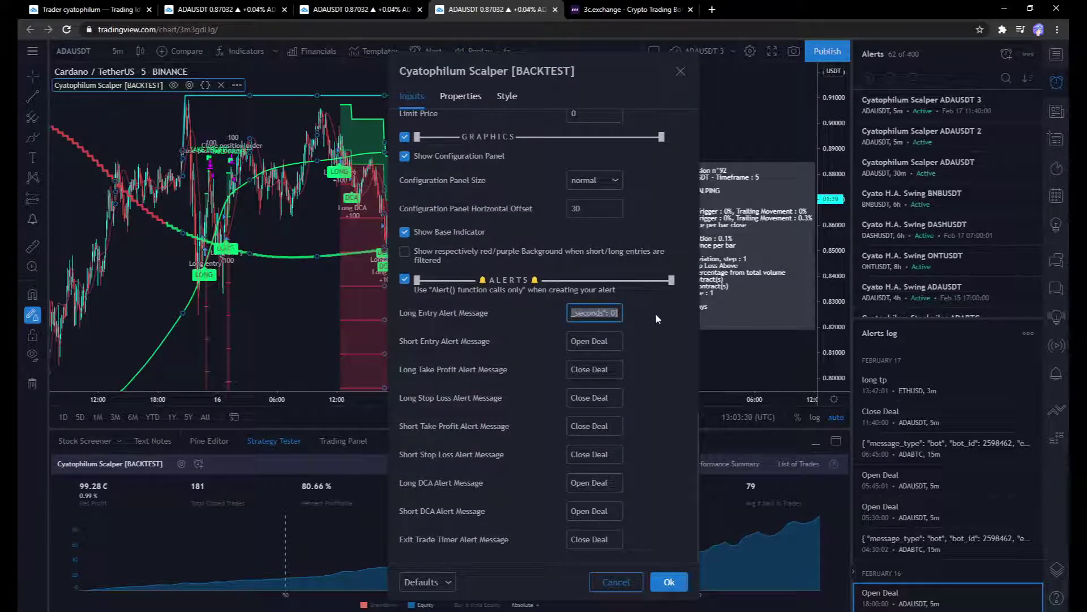
left_click(623, 314)
left_click_drag(598, 309, 544, 324)
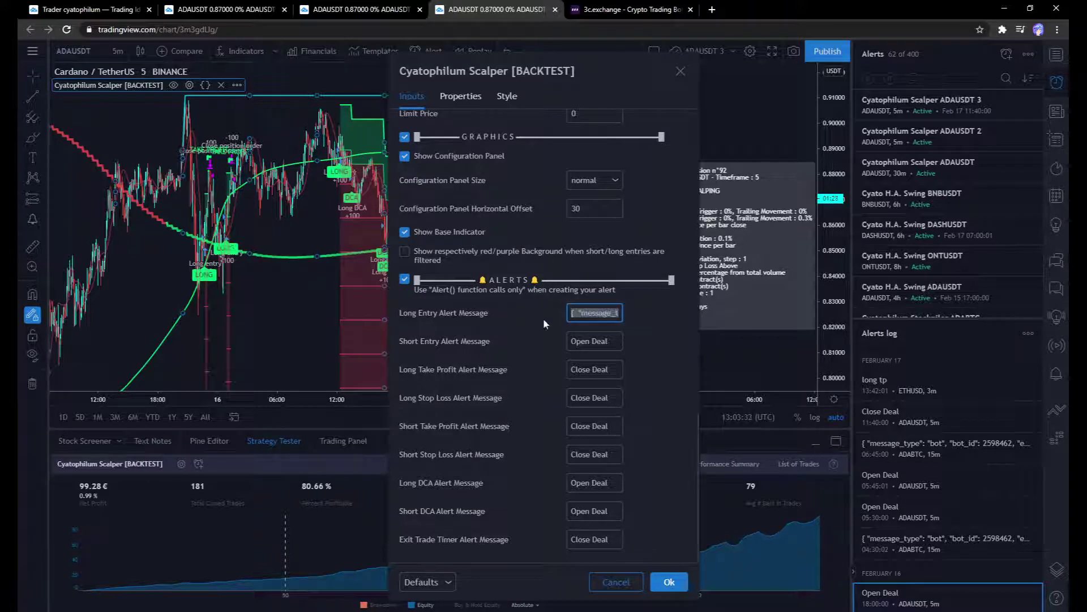
key("Escape")
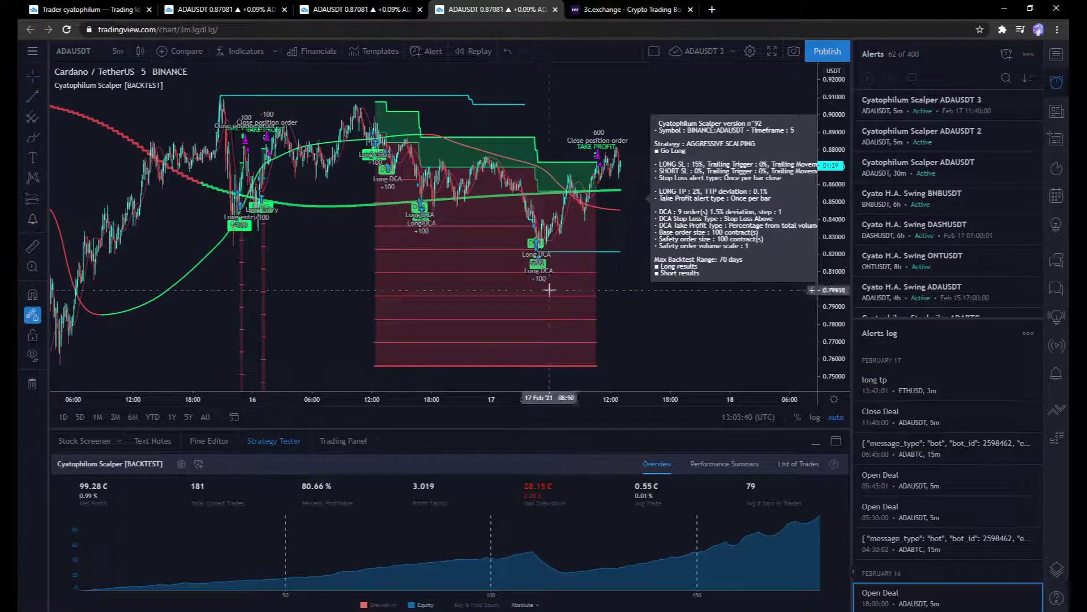
- Check the bot's deal start signal message on 3c.exchange against the Long Entry Alert Message in the Scalper settings on TradingView
left_click(622, 9)
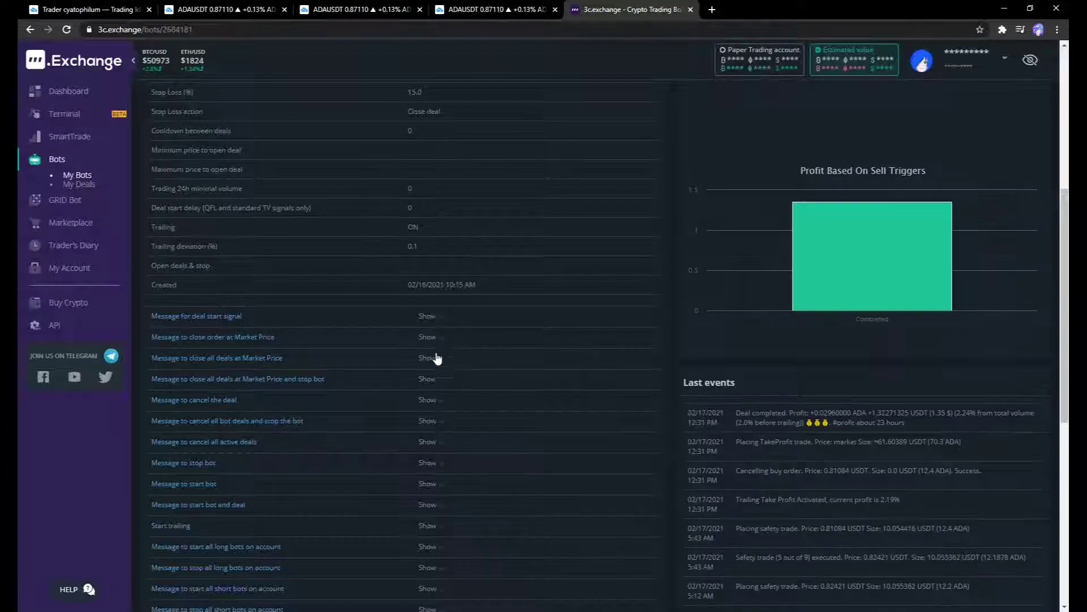
left_click(236, 314)
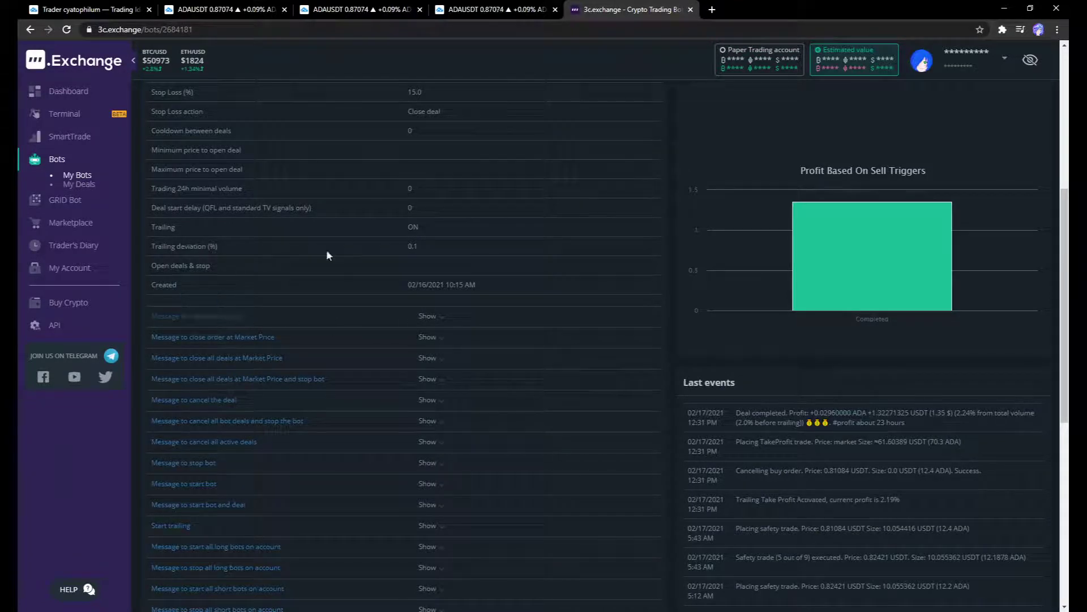
left_click(490, 9)
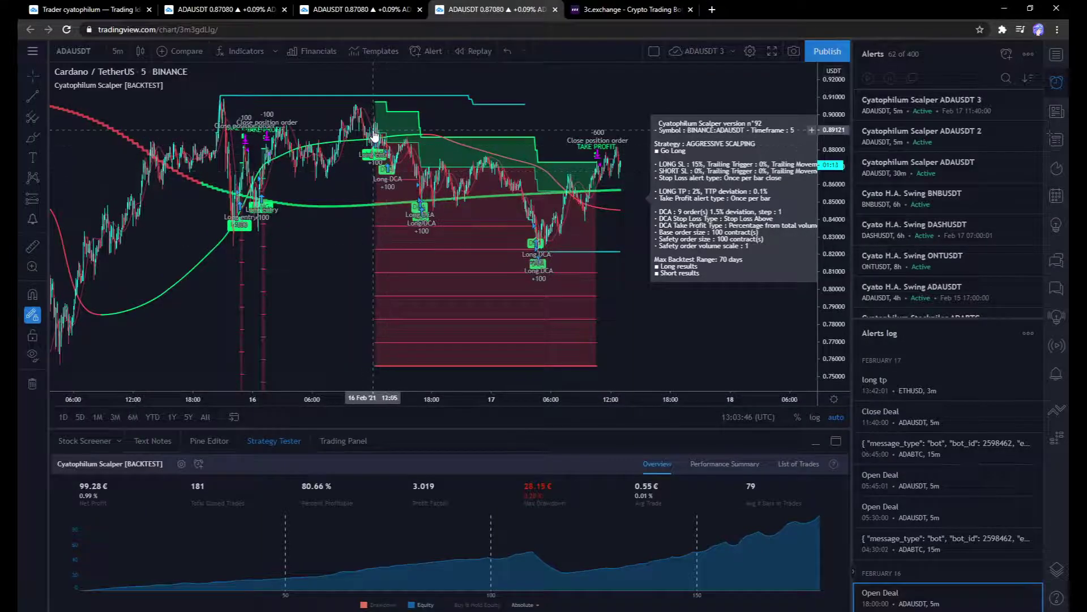
right_click(712, 474)
left_click(739, 483)
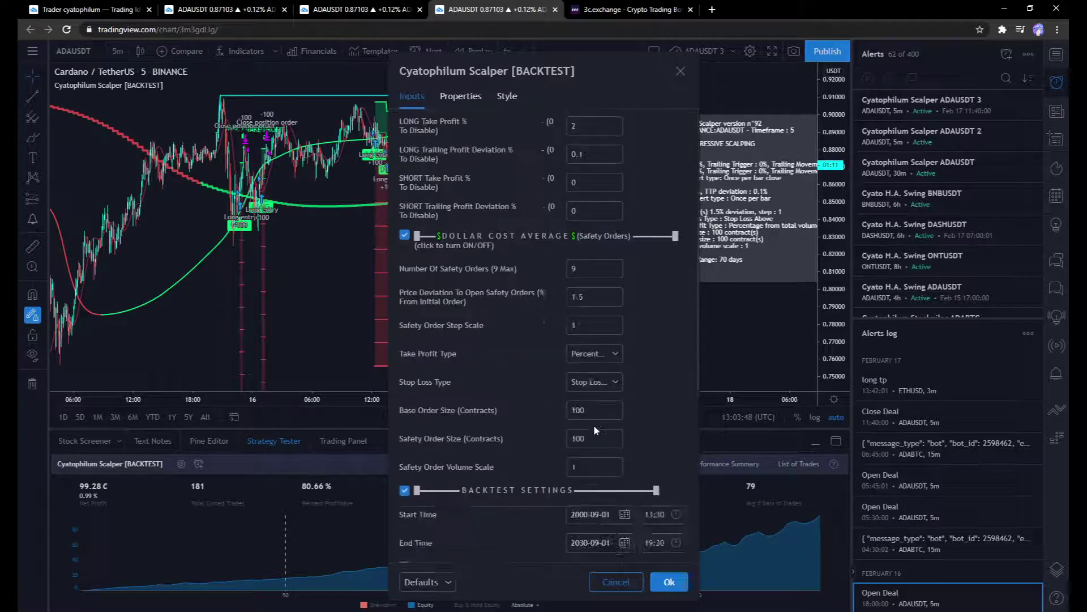
scroll(594, 426, "down", 10)
left_click(572, 377)
key("ctrl+a")
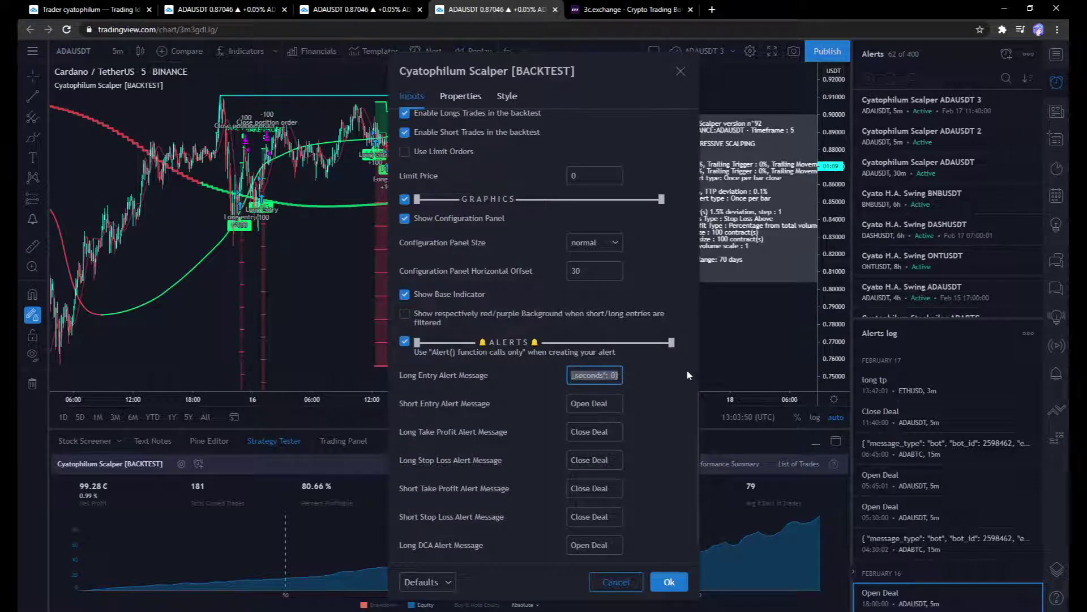
- Review the Scalper's remaining alert messages for take profit, stop loss, DCA and exit timer, and close the settings
left_click(608, 433)
key("ctrl+a")
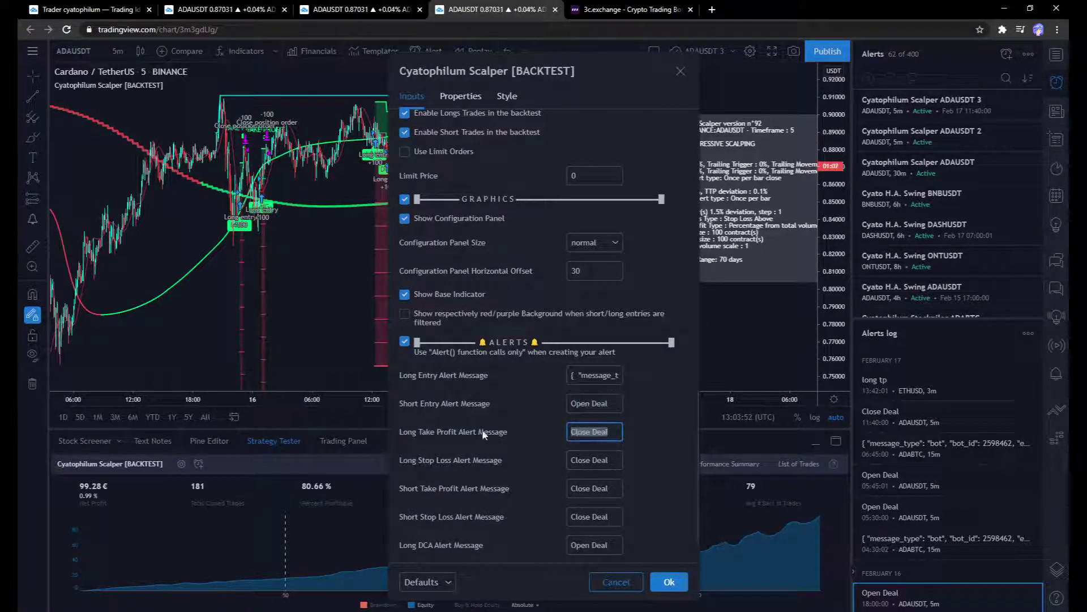
left_click_drag(621, 460, 563, 458)
left_click_drag(614, 491, 520, 495)
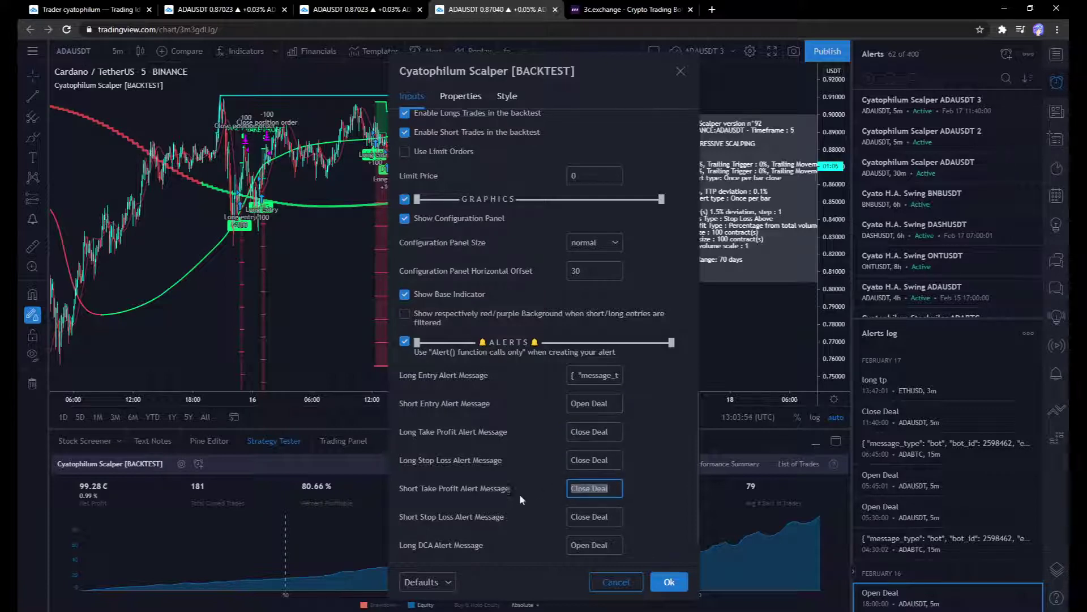
left_click_drag(617, 519, 561, 523)
left_click(538, 532)
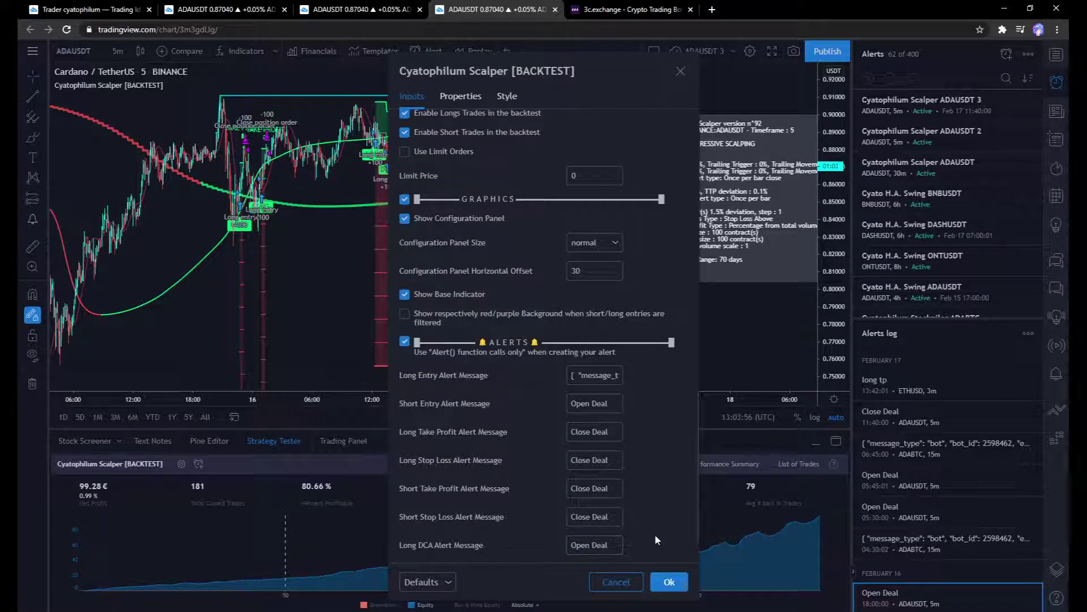
scroll(636, 458, "down", 2)
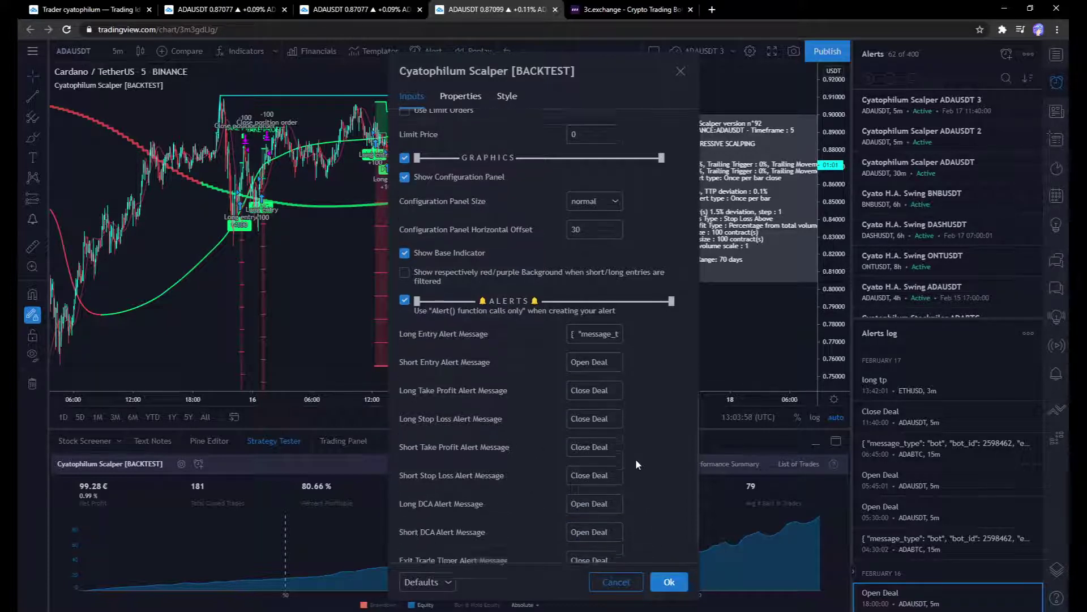
scroll(666, 408, "up", 2)
scroll(664, 420, "down", 2)
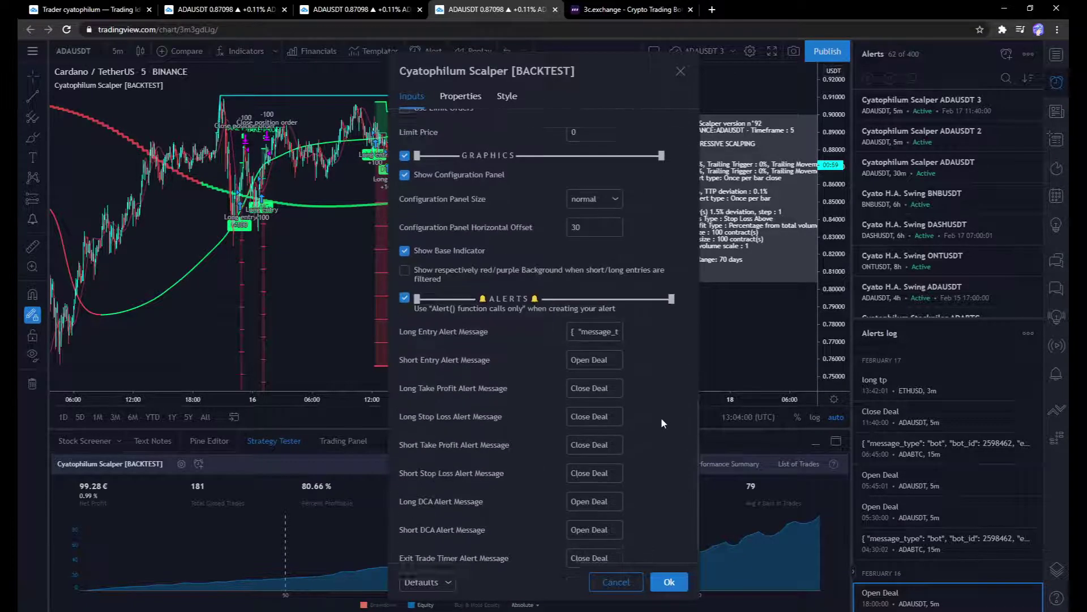
scroll(622, 376, "up", 1)
scroll(622, 376, "up", 3)
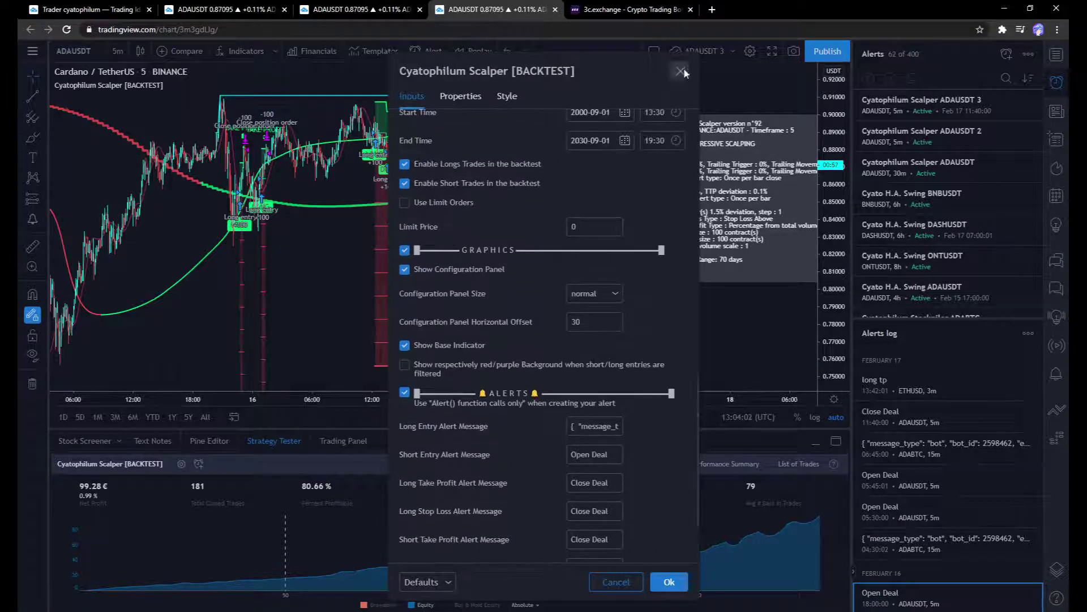
left_click(670, 581)
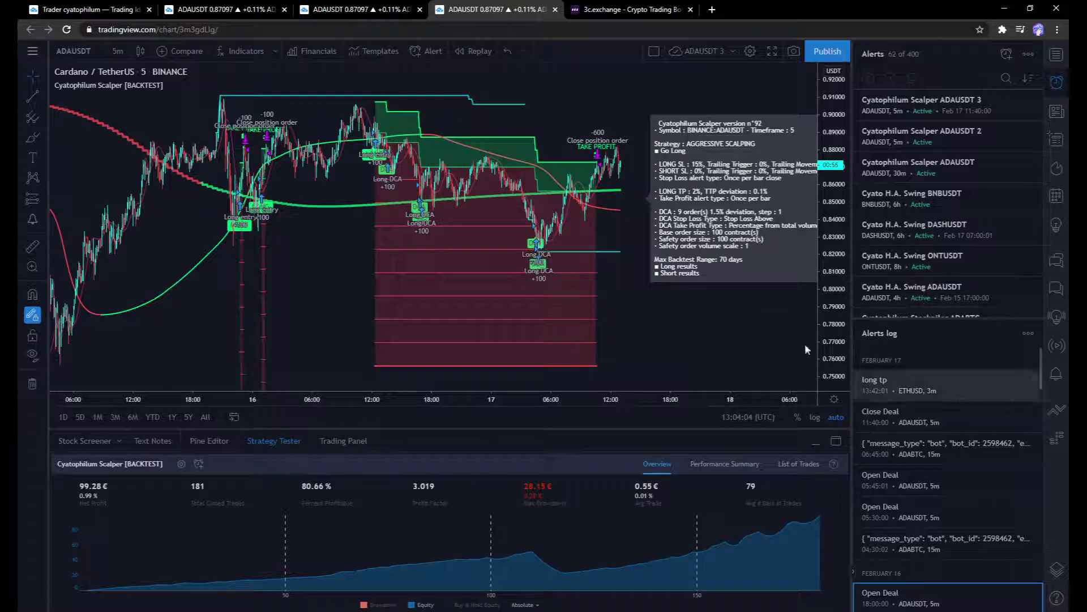
- Start an alert for the Cyatophilum Scalper strategy with the condition alert() function calls only, and dismiss it without creating it
left_click_drag(667, 294, 624, 291)
left_click_drag(761, 227, 699, 187)
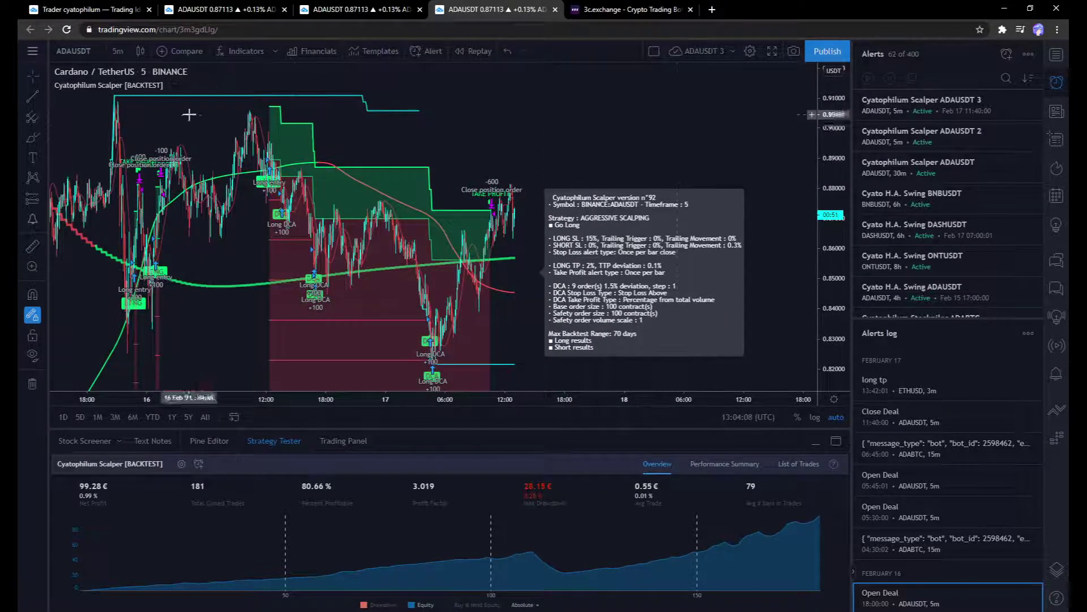
left_click(237, 85)
left_click(389, 107)
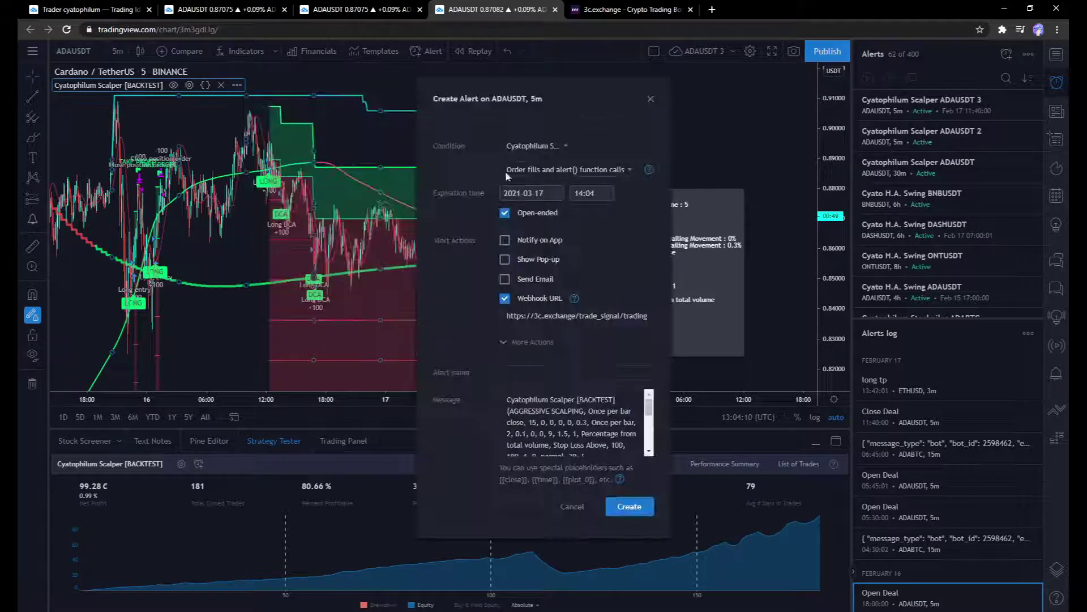
left_click(569, 170)
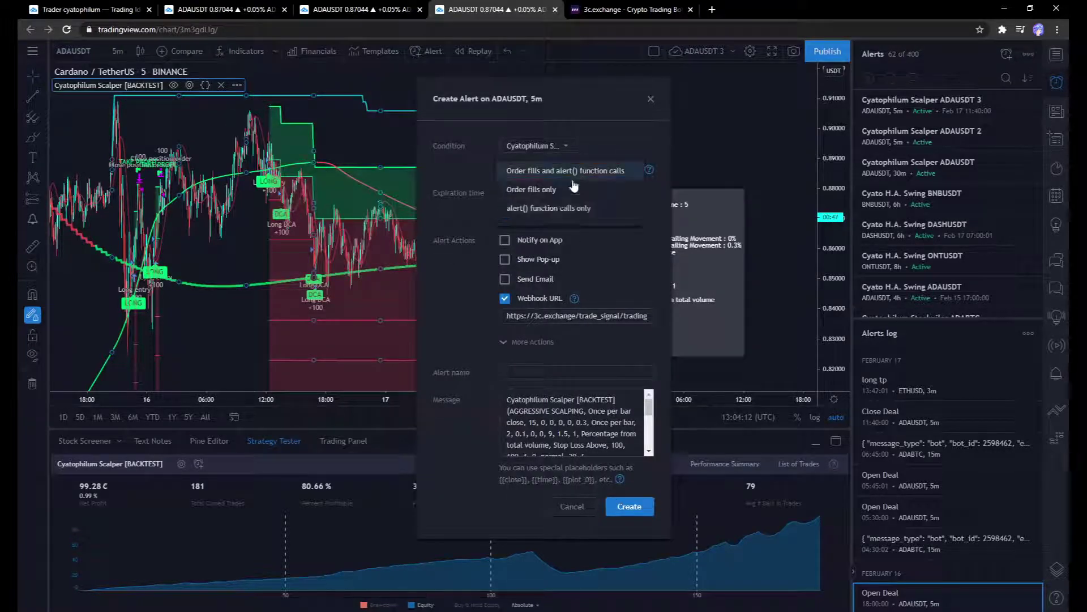
left_click(572, 184)
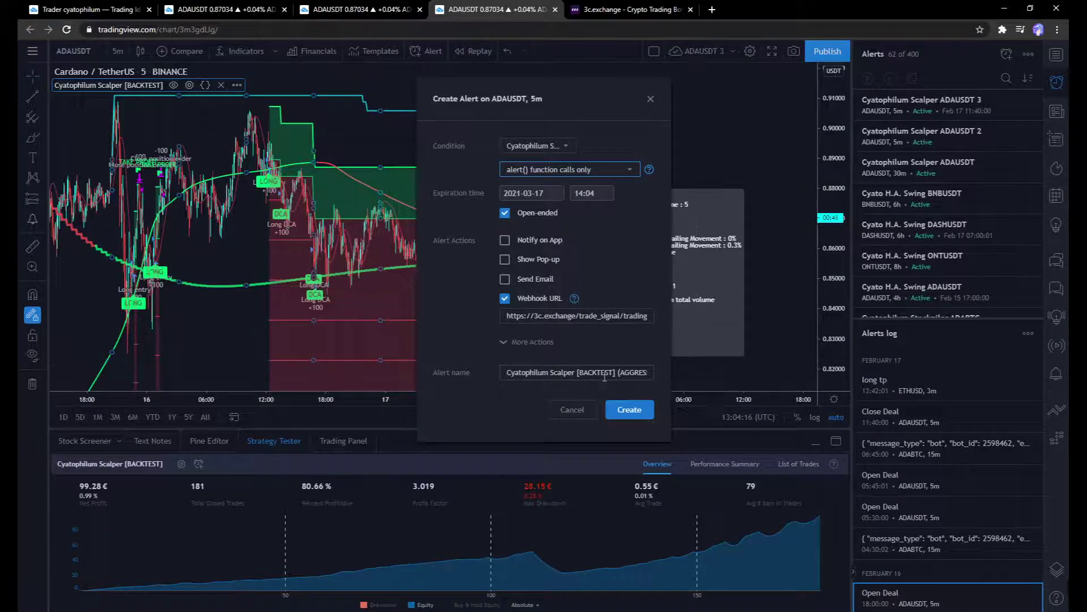
left_click(652, 99)
mouse_move(893, 107)
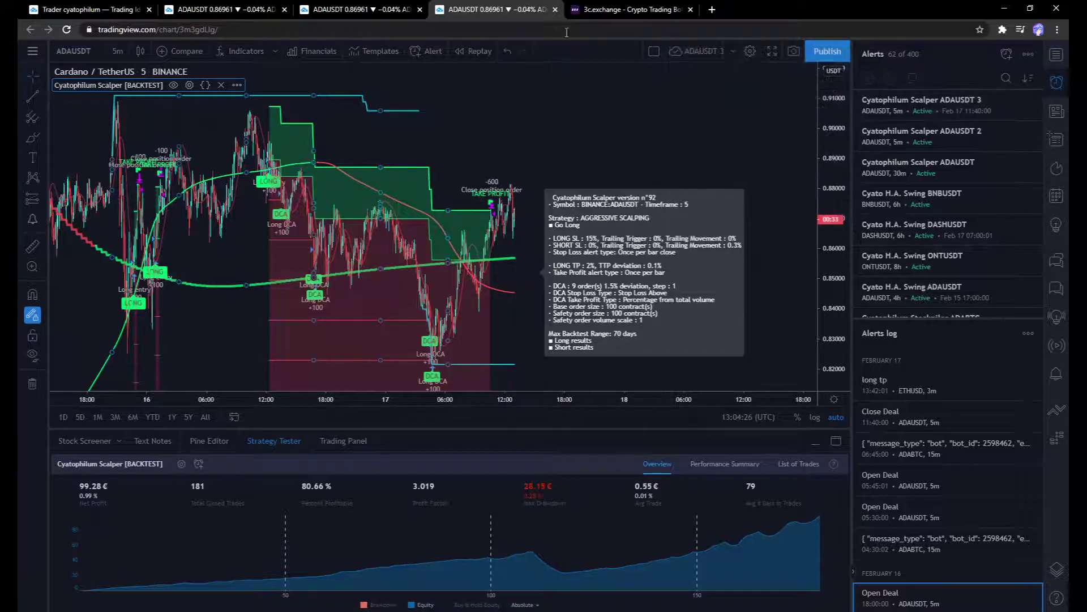
- Review the bot's Last events on 3c.exchange and compare its executed safety trades with the DCA entries on the TradingView chart
left_click(617, 8)
scroll(747, 340, "down", 3)
scroll(752, 329, "up", 4)
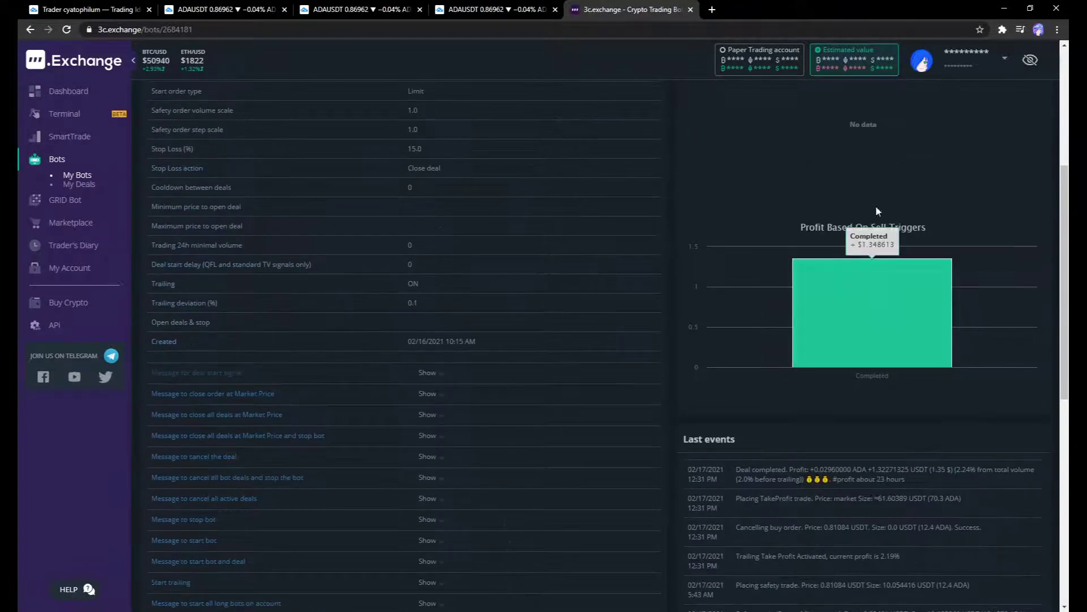
scroll(808, 321, "up", 3)
scroll(746, 318, "down", 12)
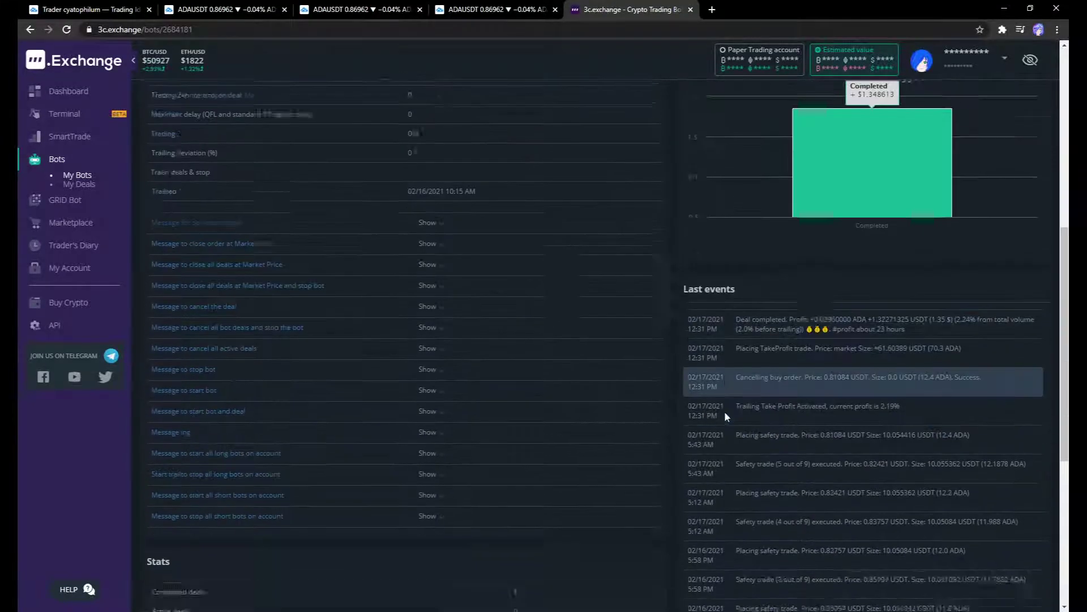
scroll(793, 515, "up", 7)
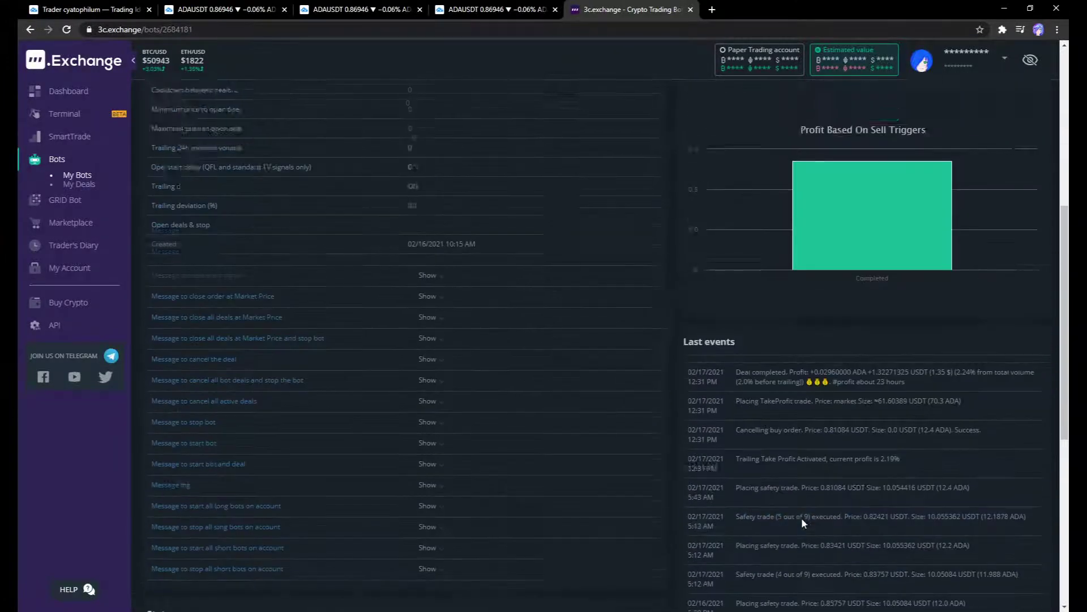
scroll(801, 518, "down", 5)
left_click(490, 10)
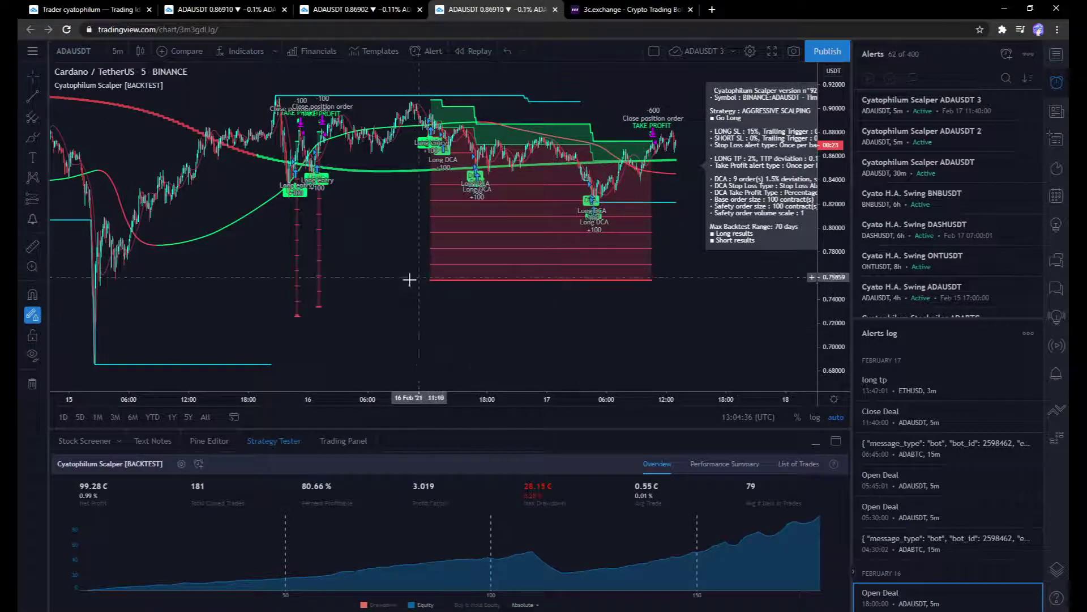
left_click(573, 8)
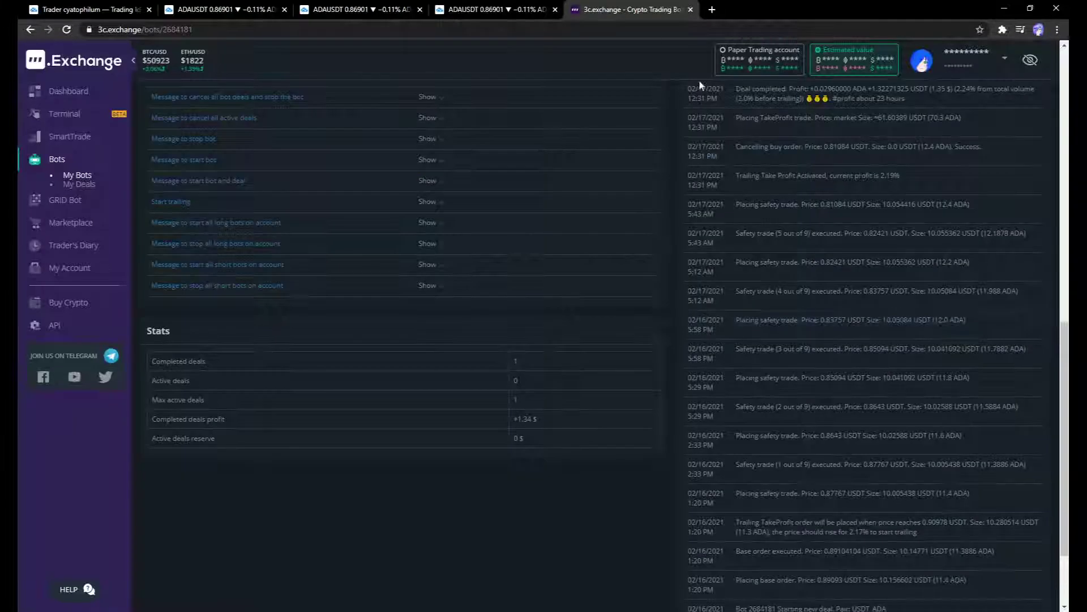
left_click(510, 8)
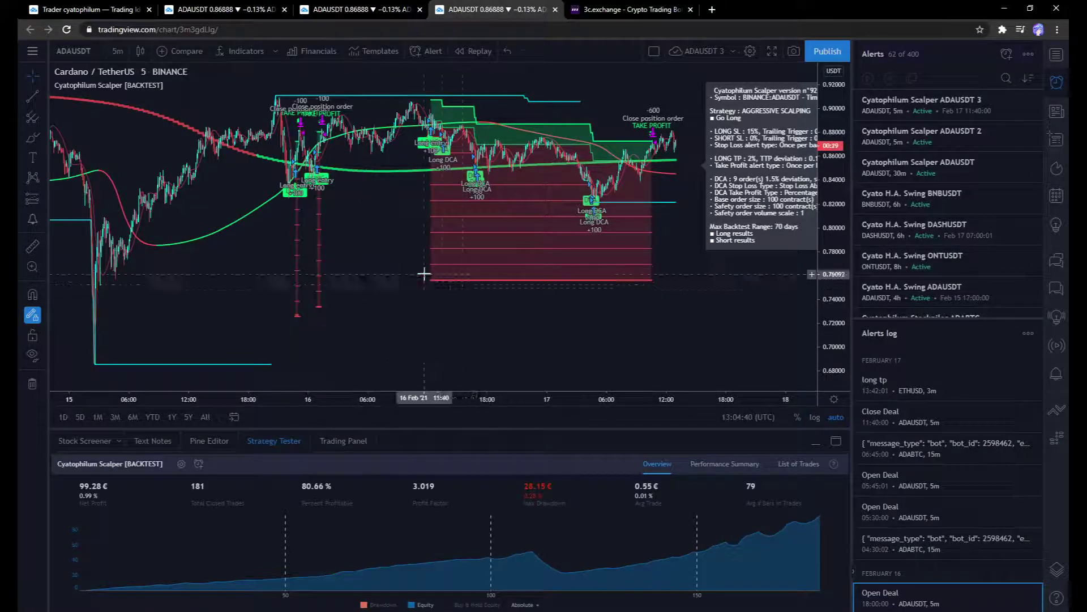
- Collapse the Strategy Tester and frame the latest DCA long trade with its configuration panel in the enlarged chart
scroll(425, 272, "up", 3)
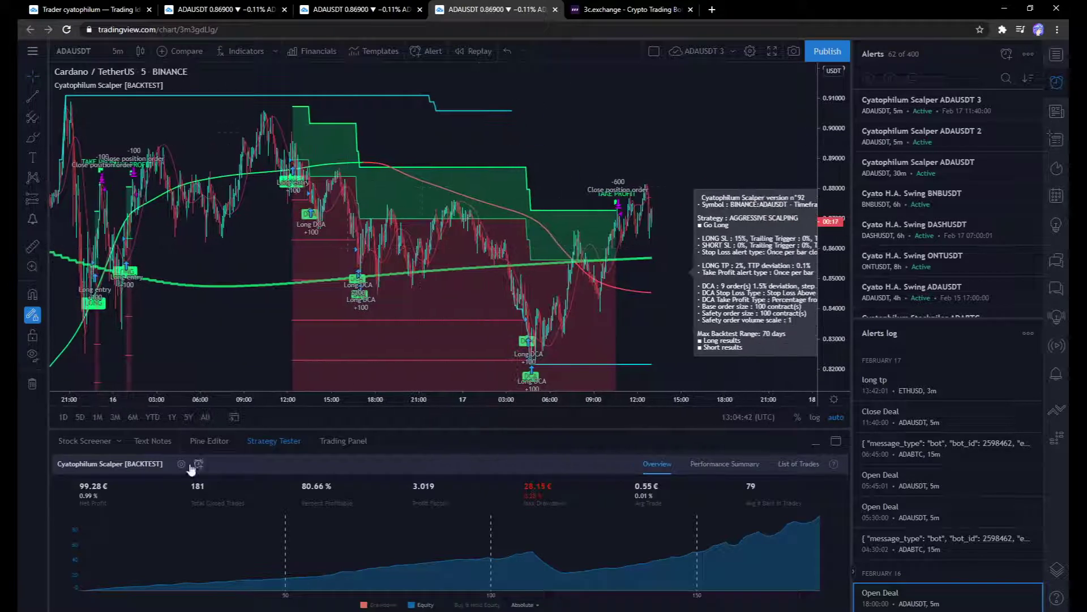
left_click(244, 440)
left_click_drag(487, 220, 611, 214)
scroll(619, 213, "down", 3)
left_click_drag(638, 176, 527, 153)
scroll(453, 186, "up", 2)
scroll(340, 223, "down", 1)
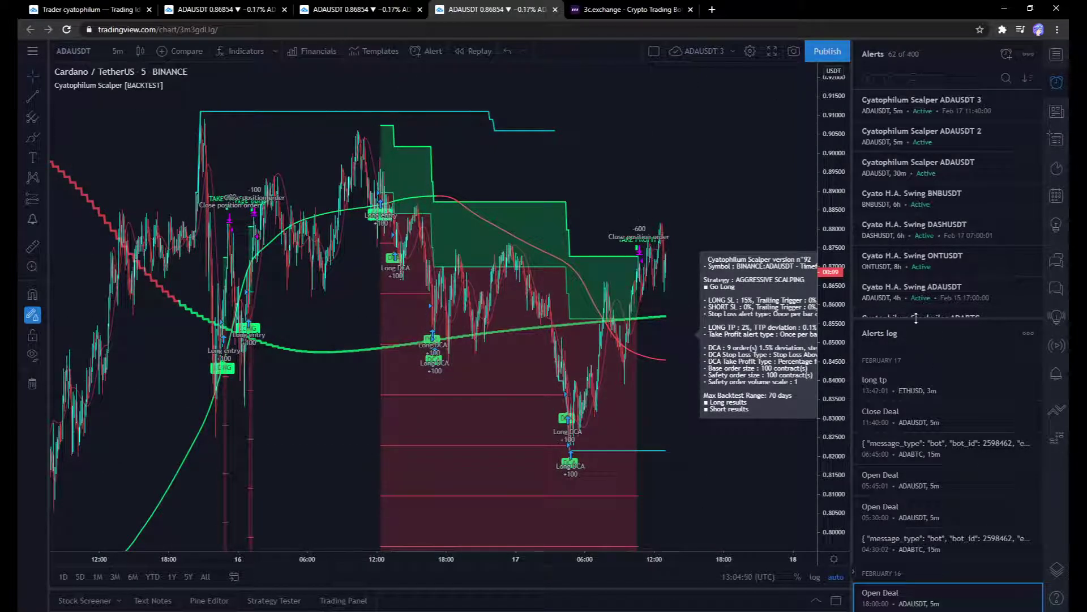
- Enlarge the alerts log and select the ADAUSDT bot message alert triggered on February 16 at 13:20:00
left_click_drag(916, 318, 916, 200)
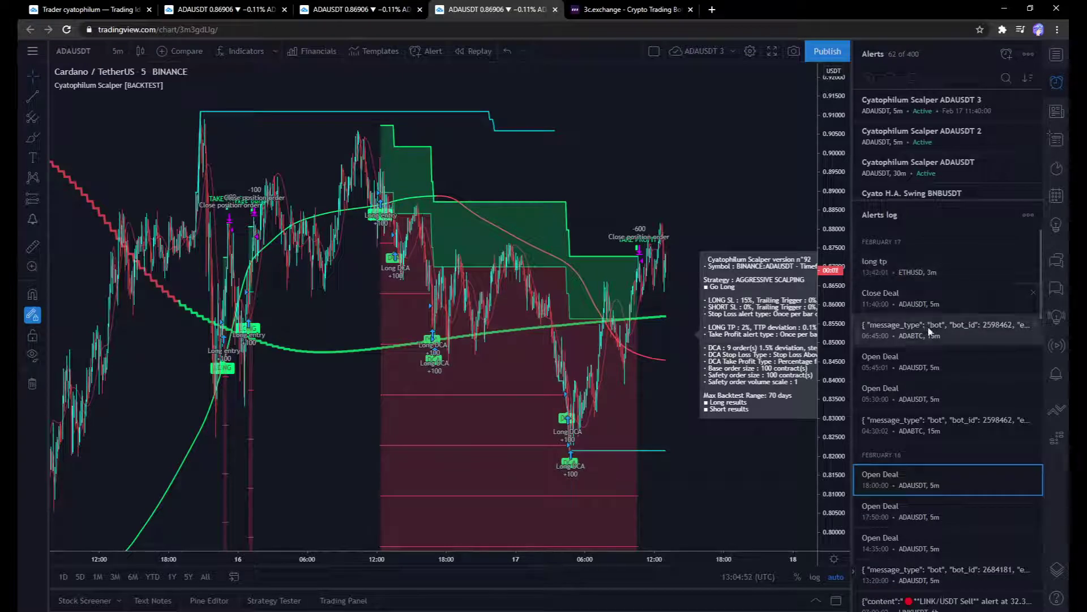
mouse_move(905, 306)
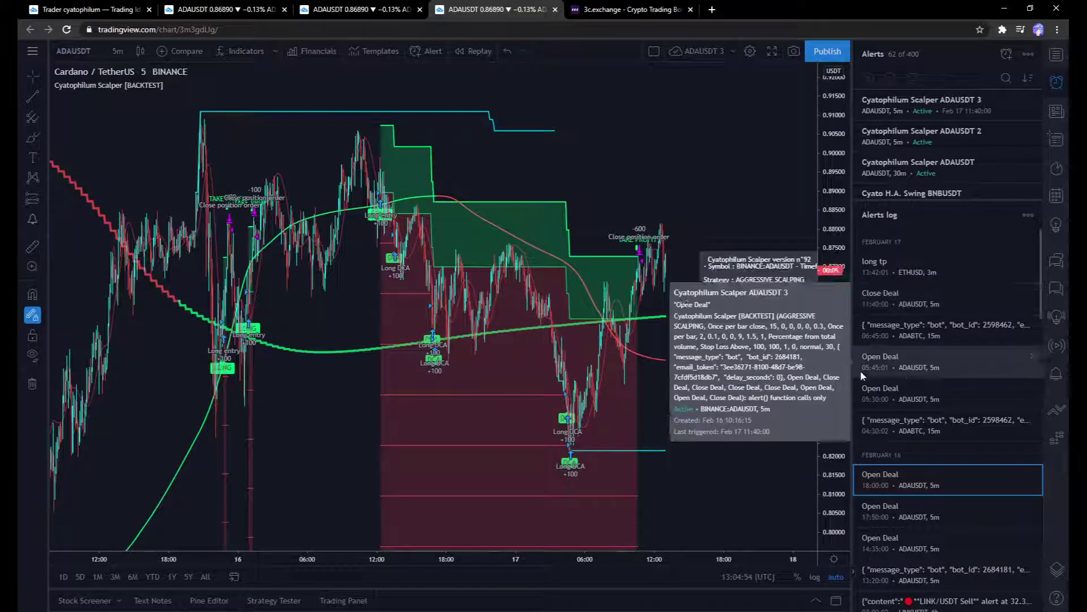
left_click_drag(851, 401, 790, 401)
scroll(881, 390, "down", 2)
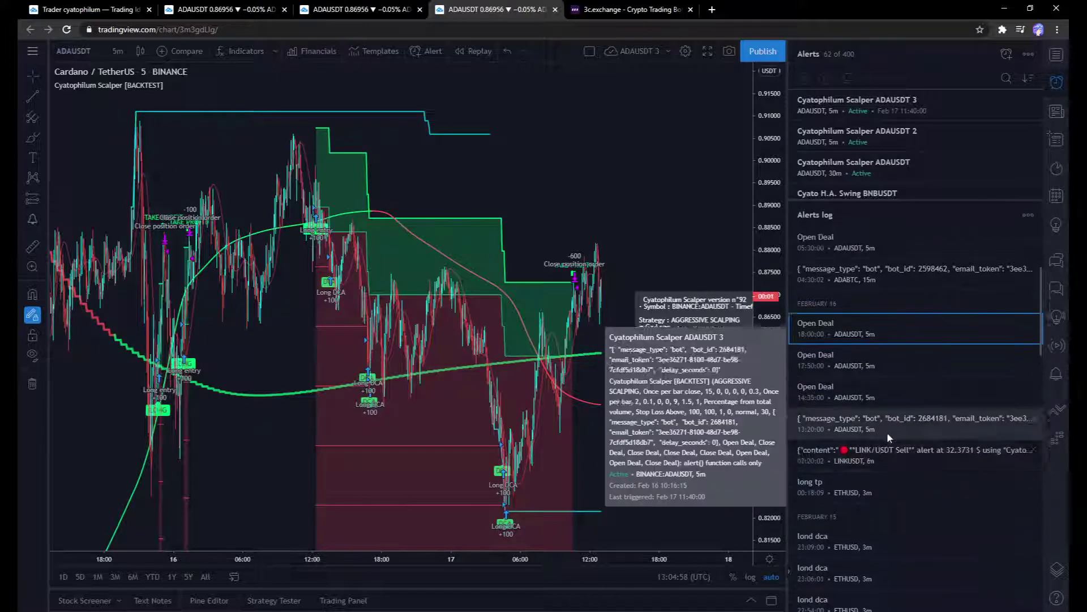
mouse_move(856, 375)
mouse_move(876, 315)
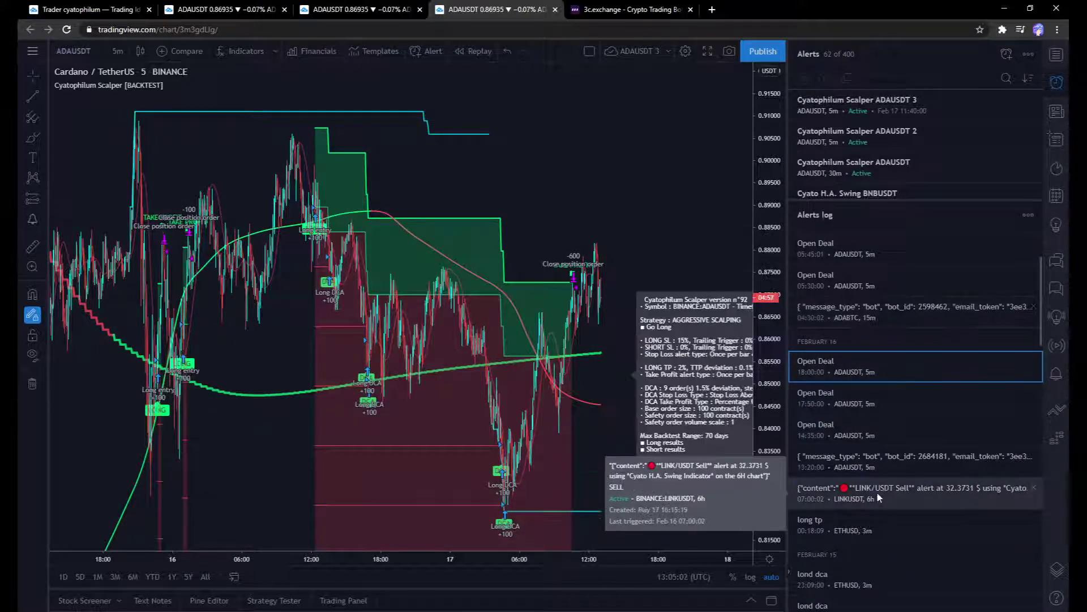
mouse_move(883, 455)
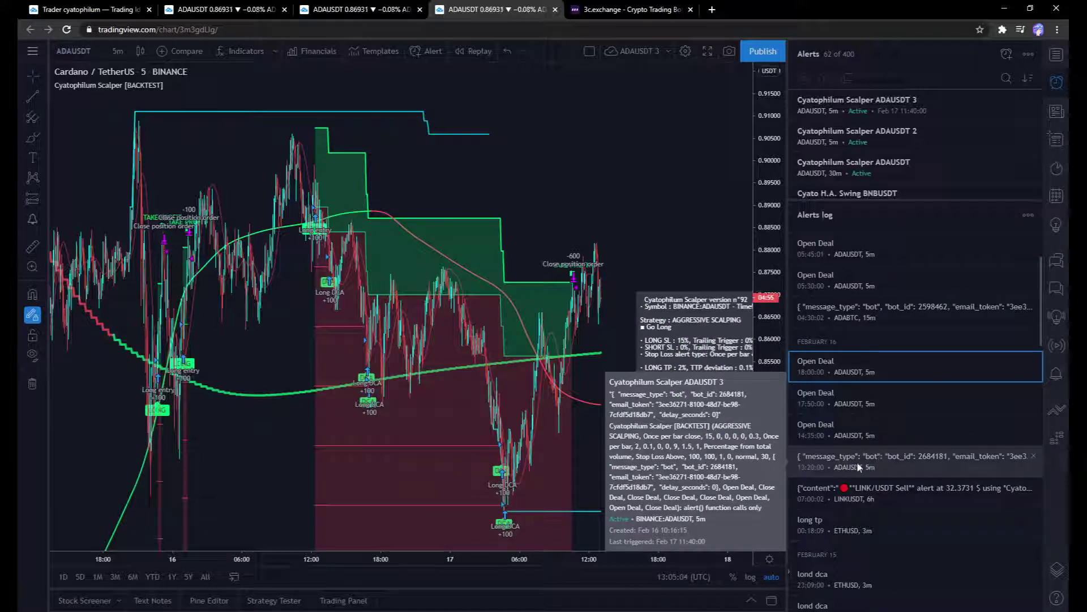
left_click(860, 466)
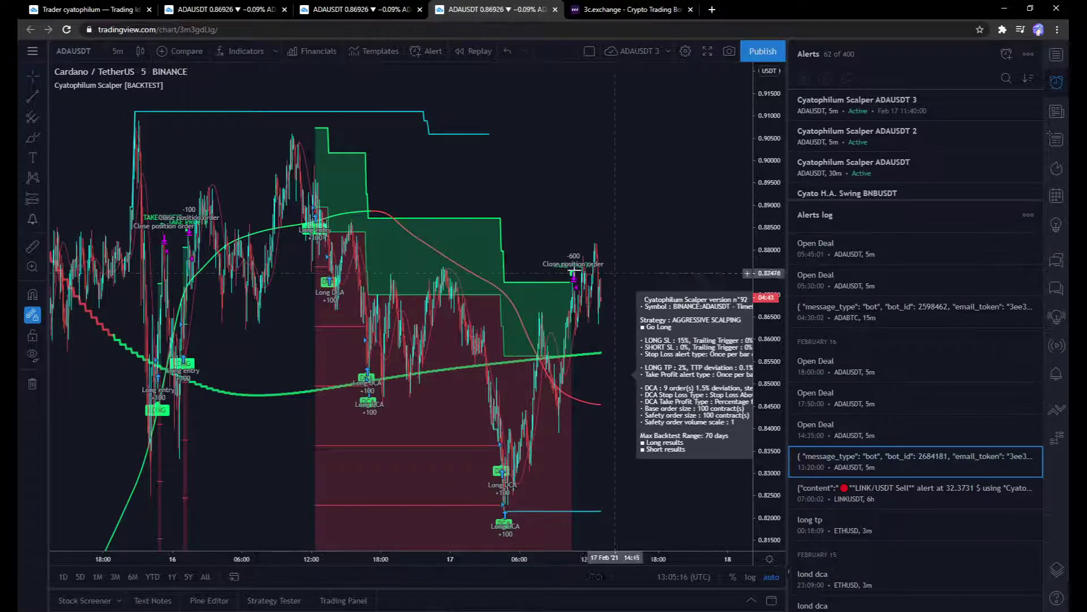
- Check the time zone options in the chart's symbol settings and close the settings without changing anything
left_click(685, 49)
scroll(548, 403, "down", 2)
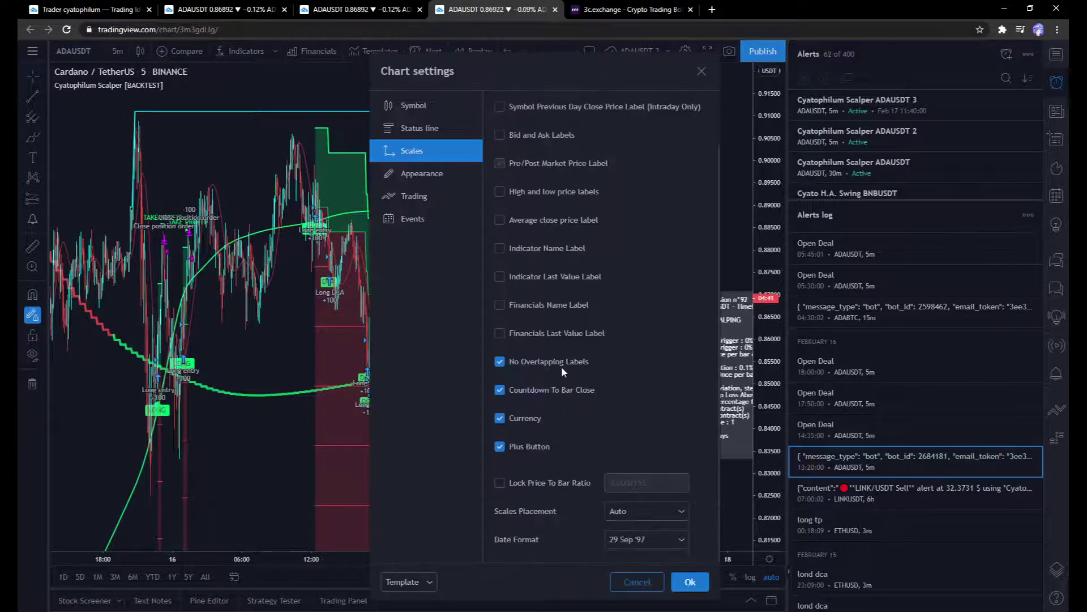
left_click(429, 119)
left_click(437, 110)
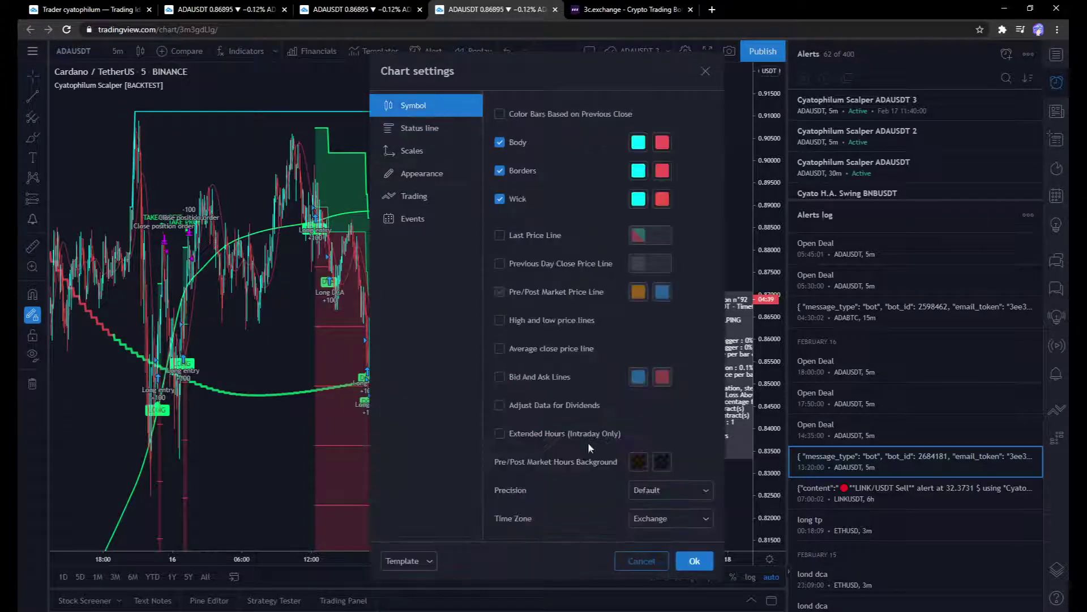
left_click(670, 516)
key("Escape")
left_click(706, 72)
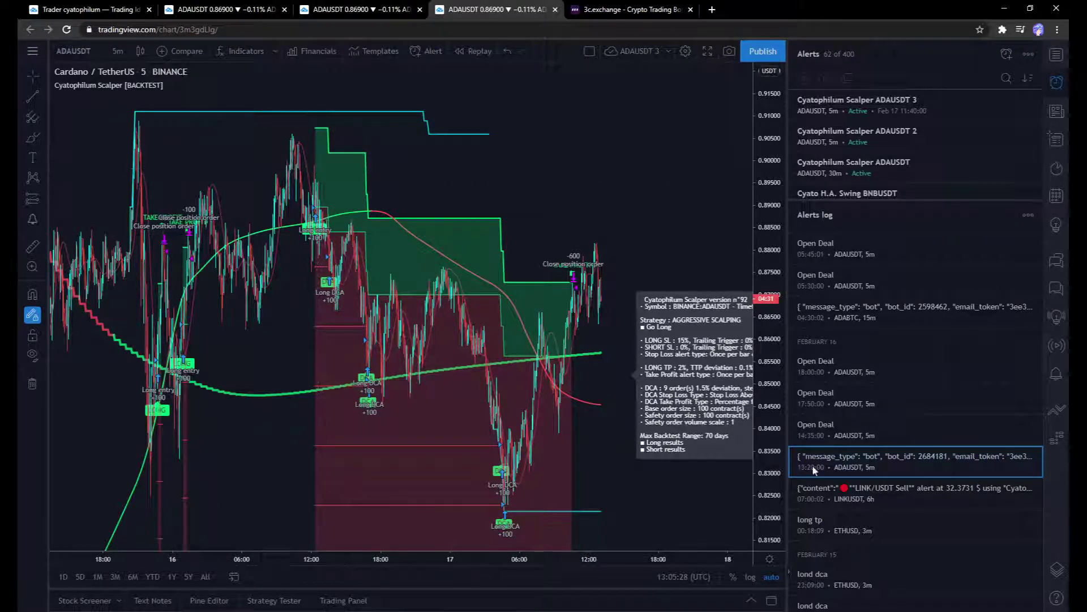
- Compare the February 16 bot message and Open Deal alerts with the long entry and DCA entries on the chart
mouse_move(834, 461)
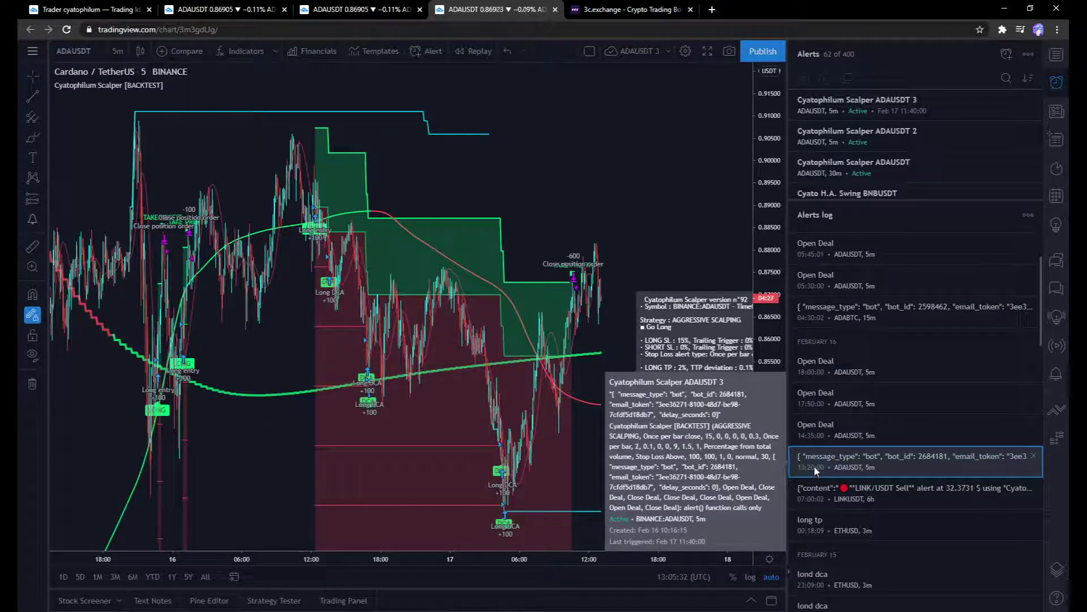
scroll(487, 274, "up", 3)
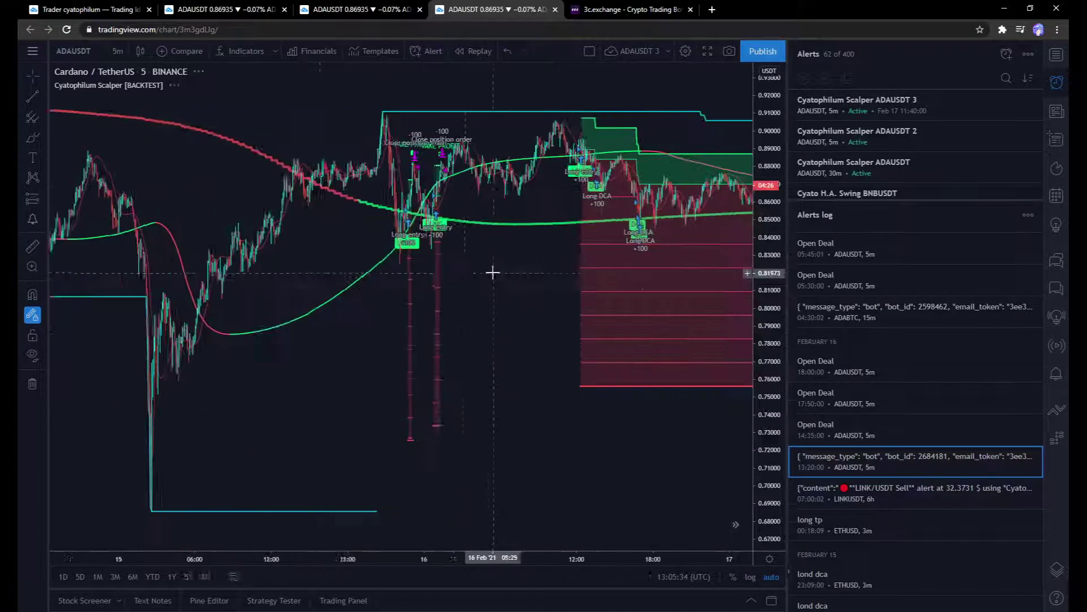
scroll(472, 279, "up", 2)
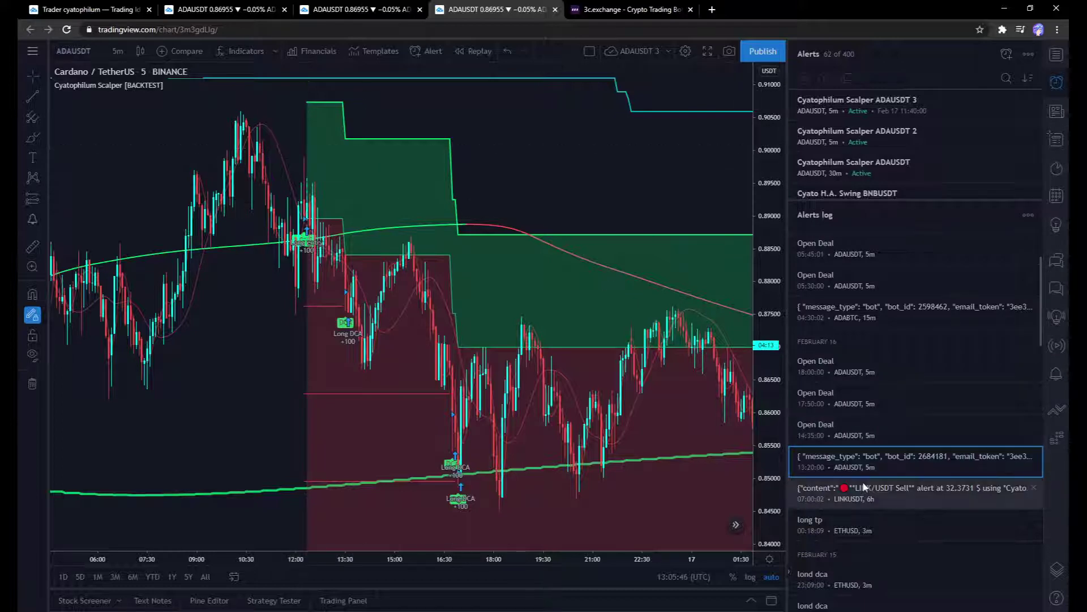
mouse_move(871, 469)
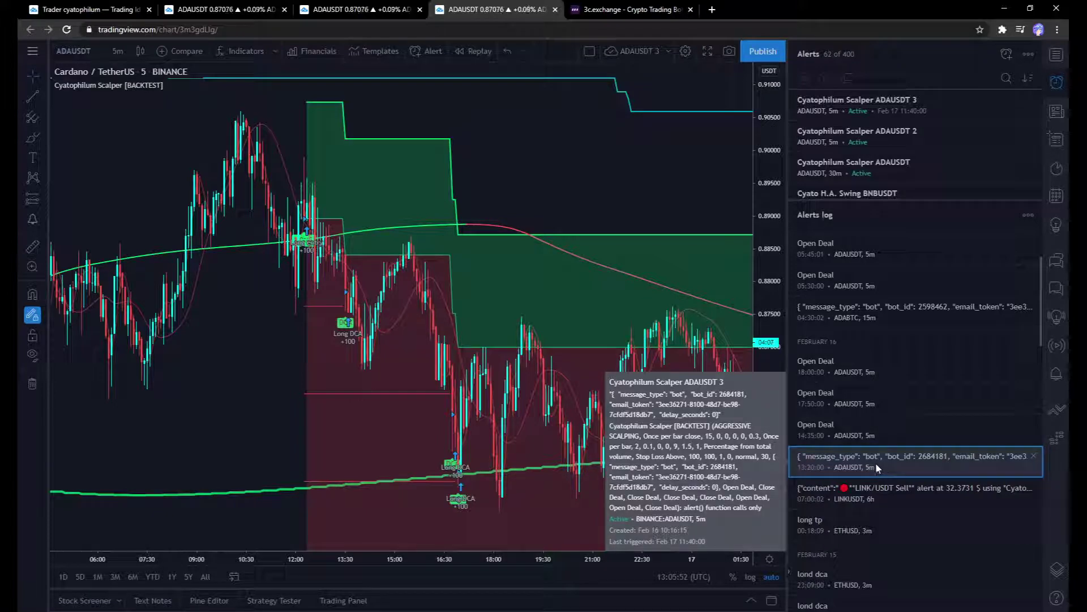
mouse_move(845, 435)
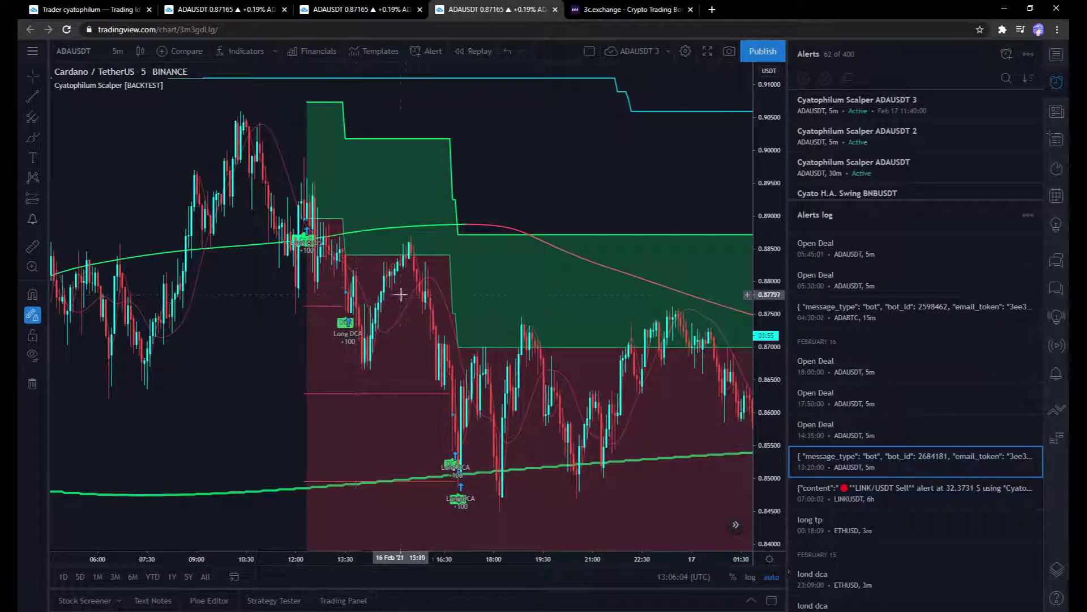
left_click_drag(365, 280, 319, 276)
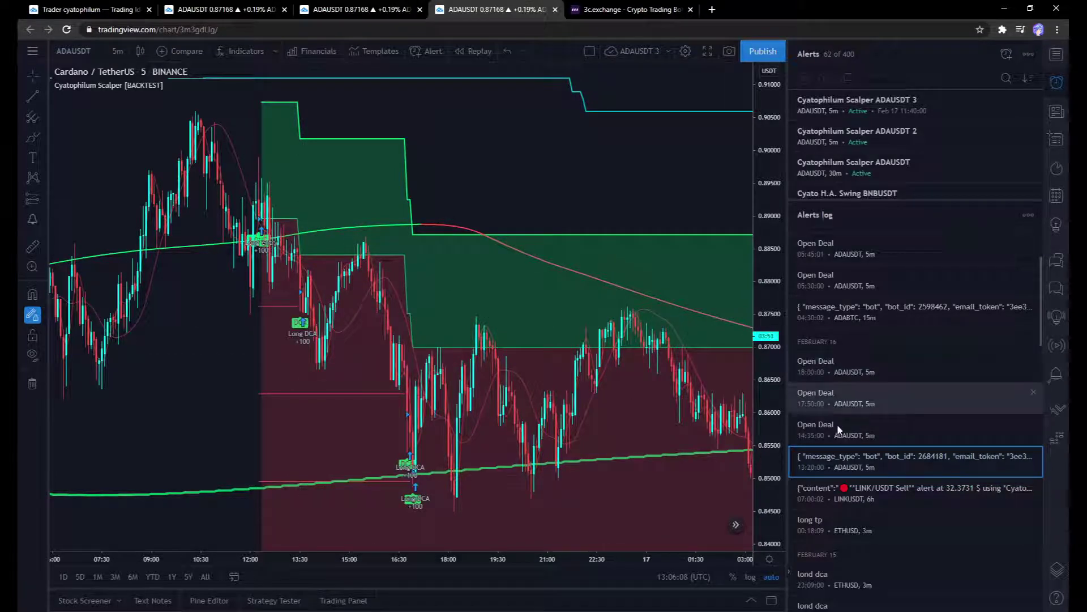
scroll(908, 393, "up", 1)
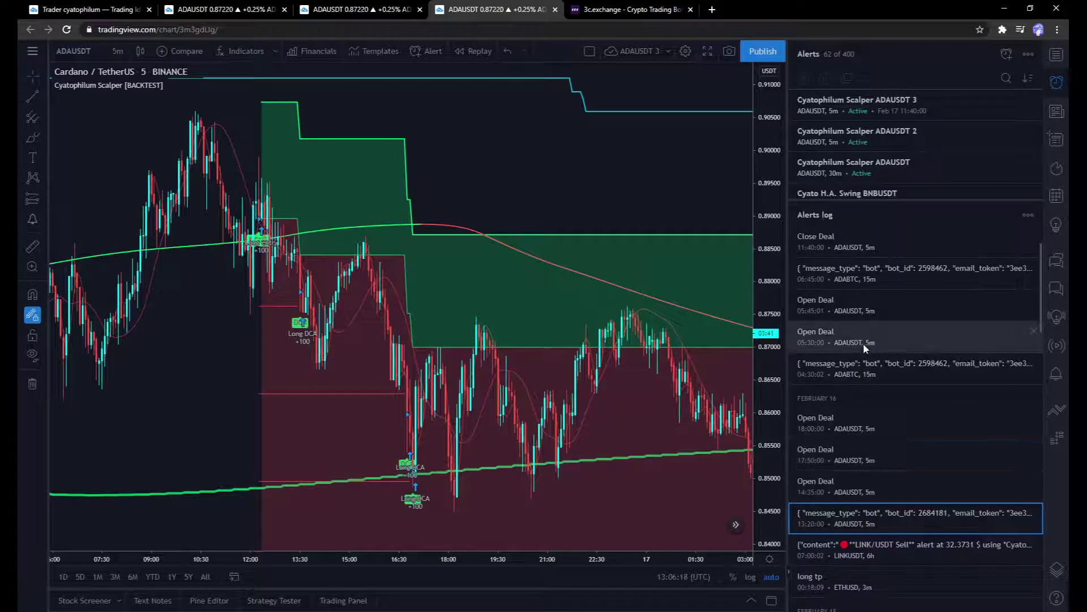
- Compare the February 17 Open Deal and Close Deal alerts with the last DCA entries and the take profit on the chart
left_click_drag(489, 301, 365, 317)
scroll(556, 384, "down", 2)
left_click_drag(547, 337, 300, 334)
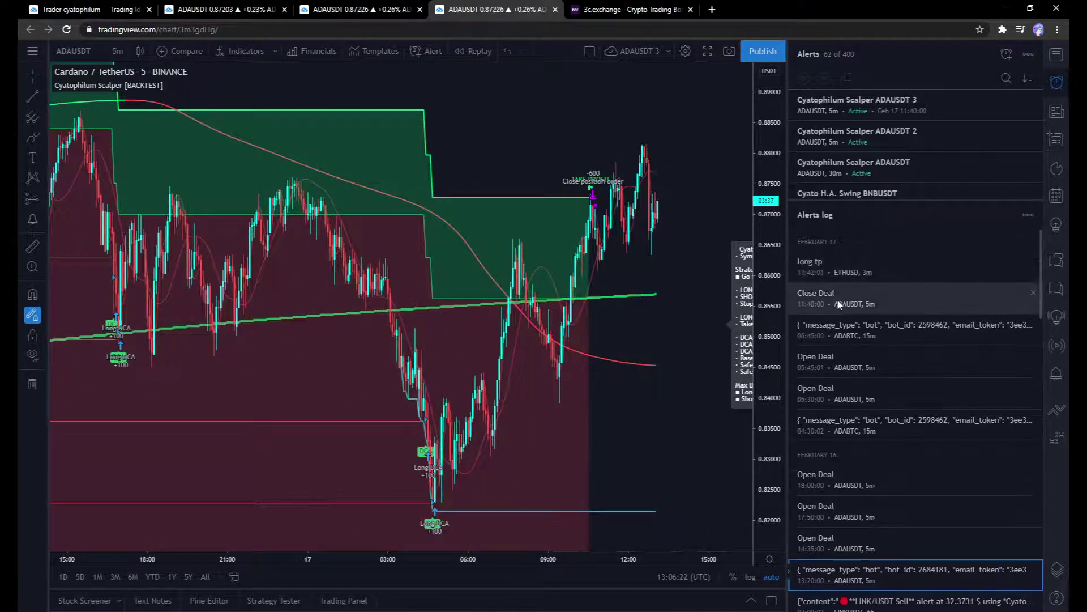
mouse_move(836, 306)
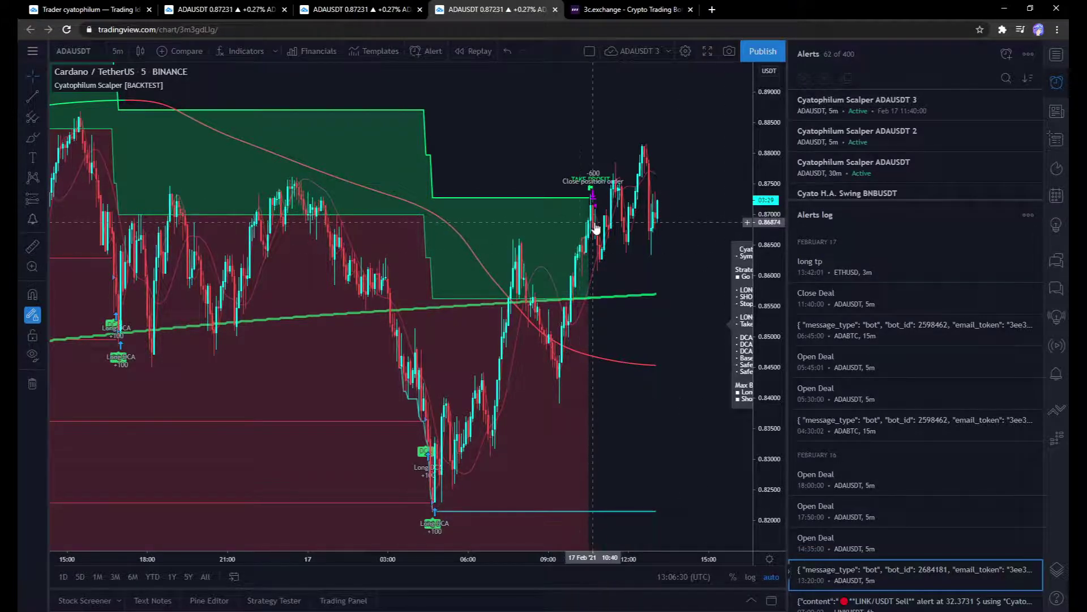
left_click_drag(593, 225, 526, 274)
scroll(527, 274, "down", 3)
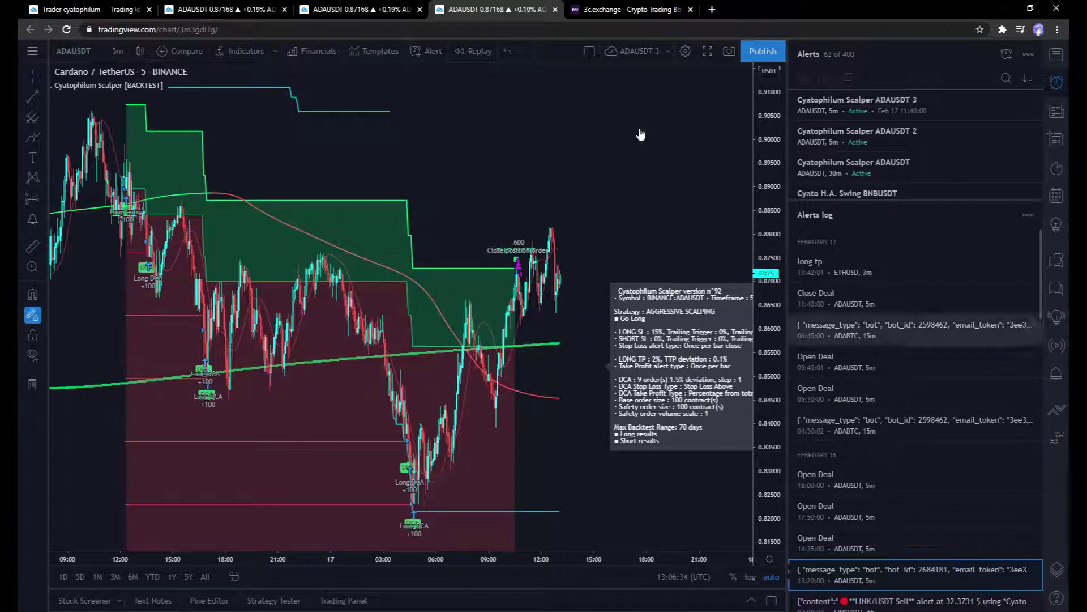
- Switch to 3c.exchange and review the bot's Last events from the completed deal down to the start command
left_click(588, 7)
scroll(858, 397, "up", 3)
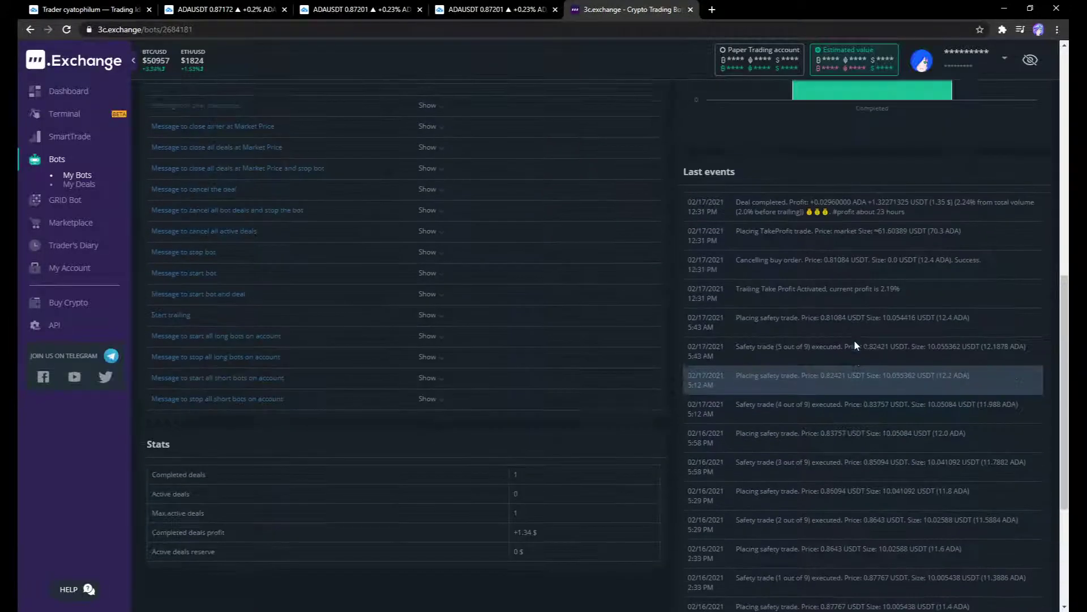
scroll(813, 424, "down", 3)
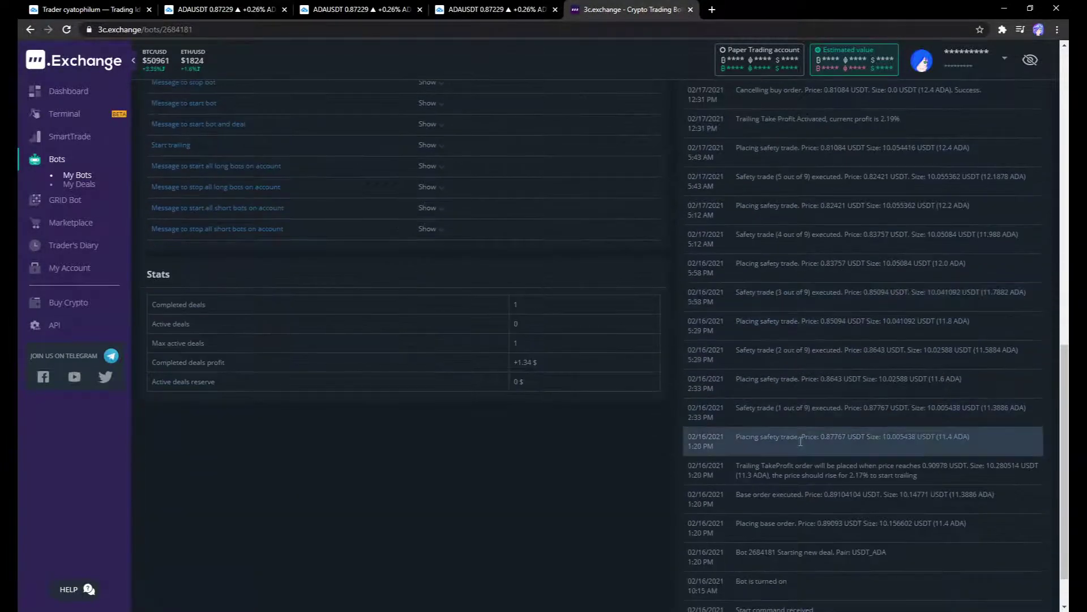
scroll(799, 442, "up", 4)
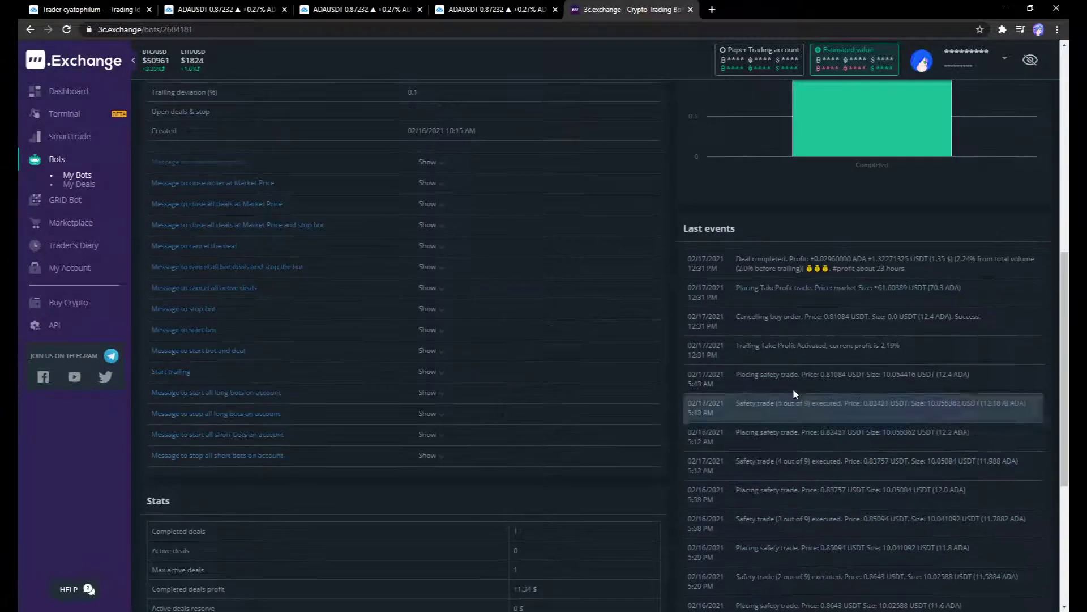
scroll(781, 448, "down", 5)
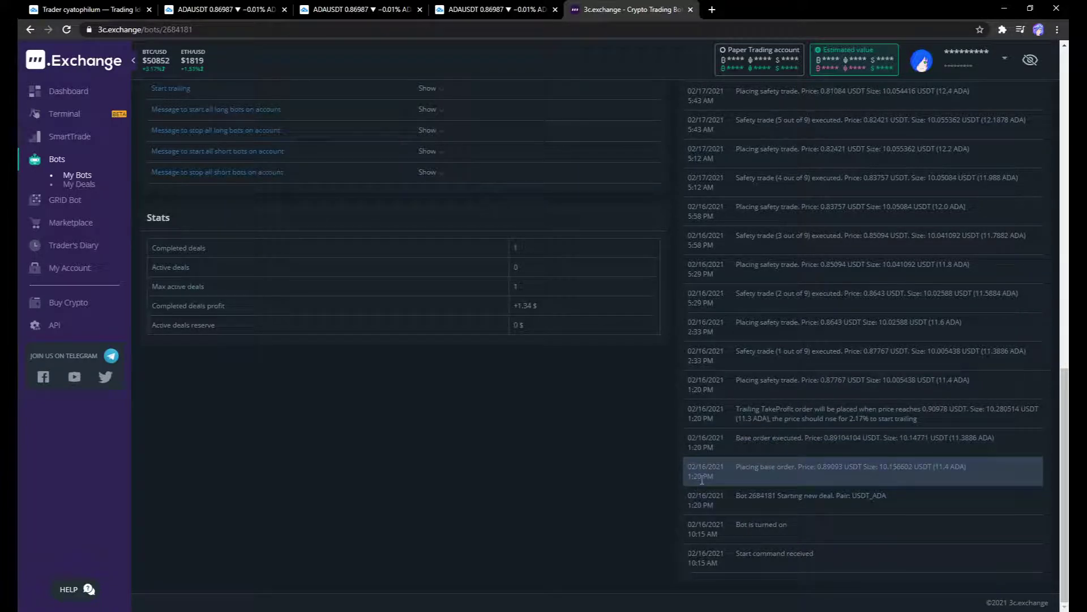
- Compare the 13:20:00 bot message alert on TradingView with the bot's deal start and base order events on 3c.exchange
key("ctrl+shift+Tab")
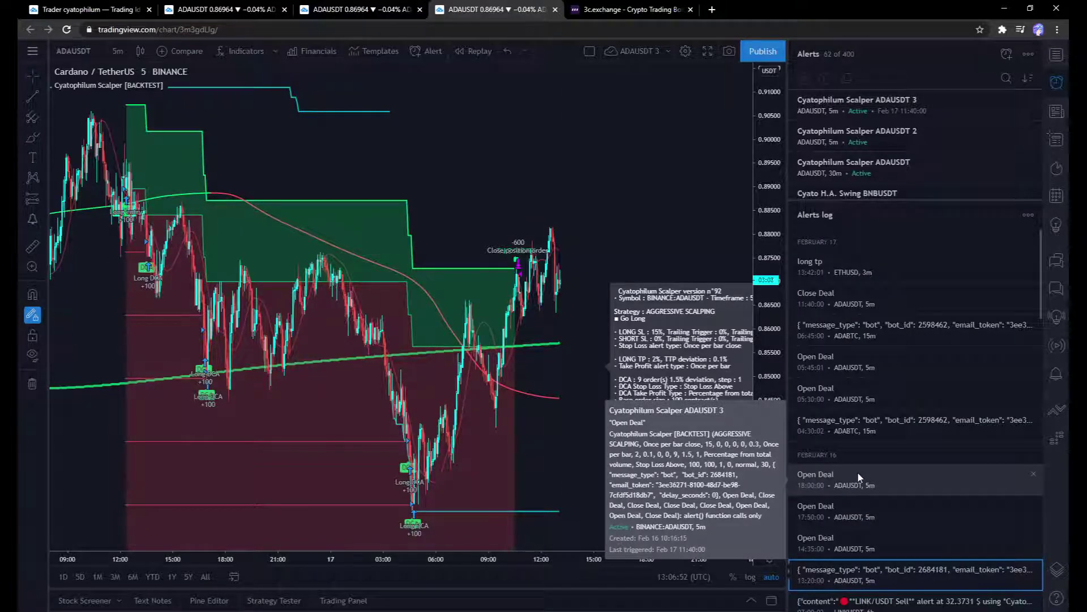
scroll(832, 513, "down", 1)
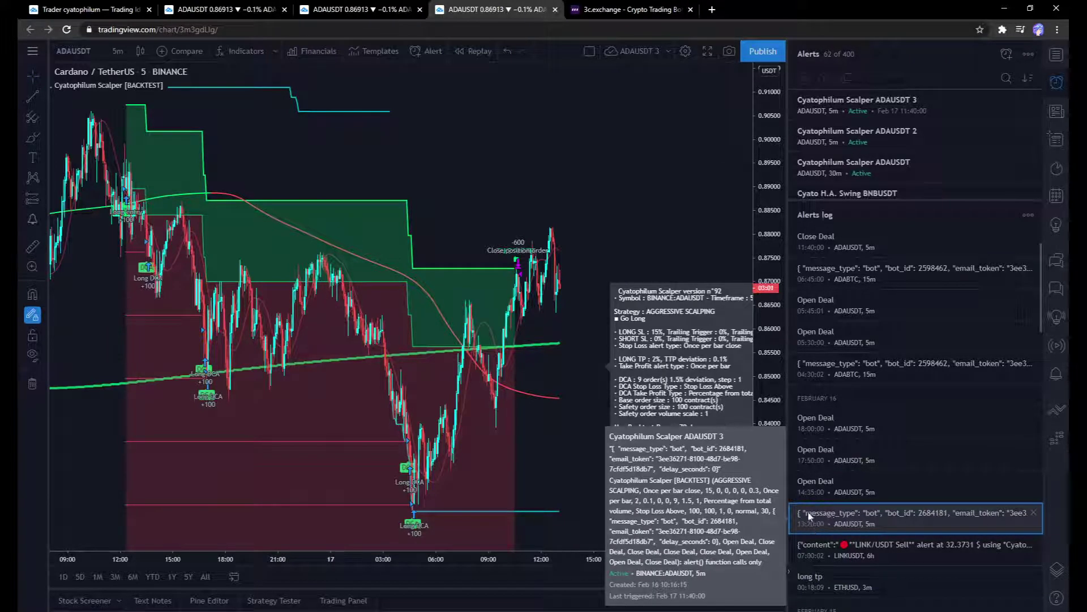
left_click(627, 8)
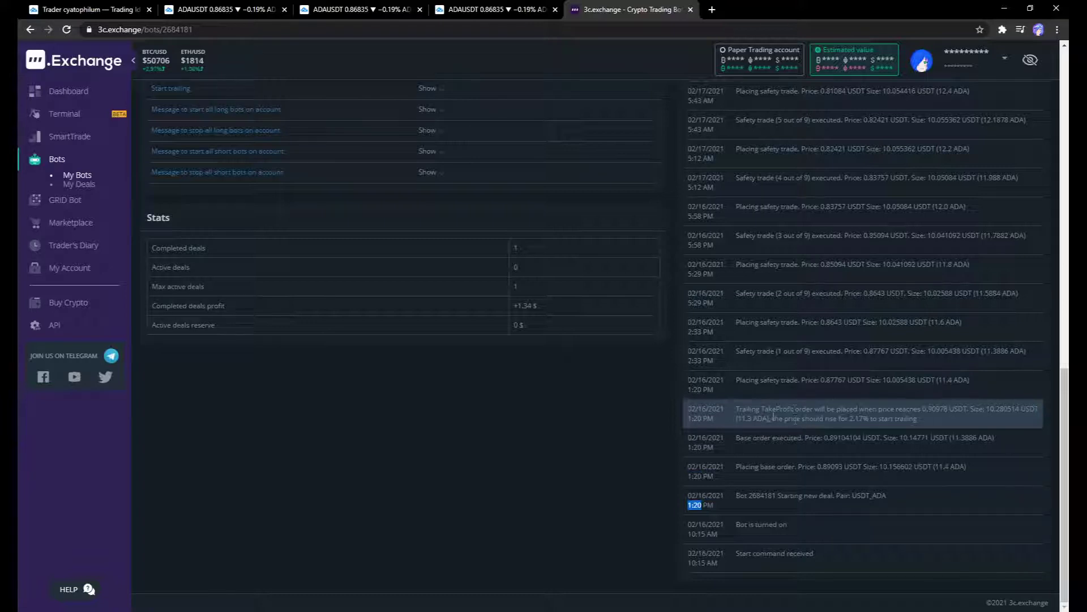
scroll(793, 414, "up", 1)
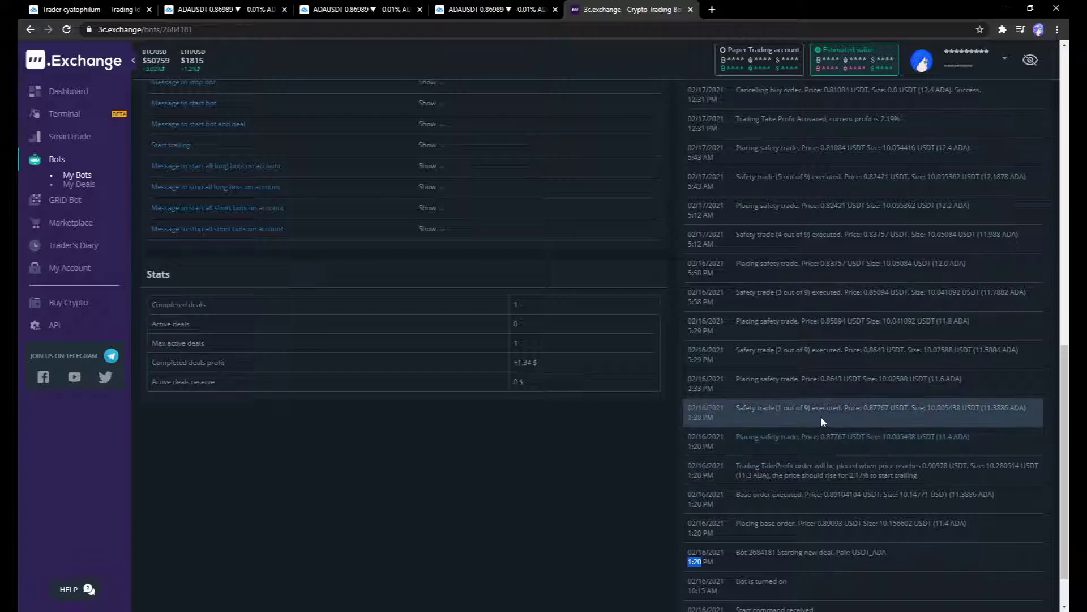
- Open the edit page of the Exchange Wallet USDT Long Bot in a new browser tab and switch to it
scroll(807, 491, "up", 10)
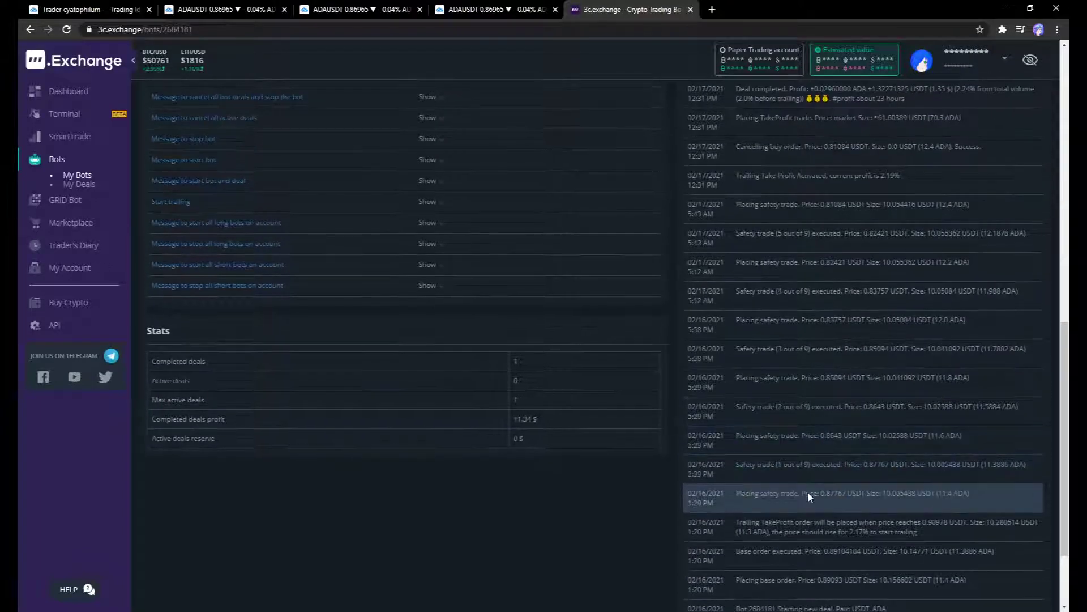
scroll(808, 498, "up", 4)
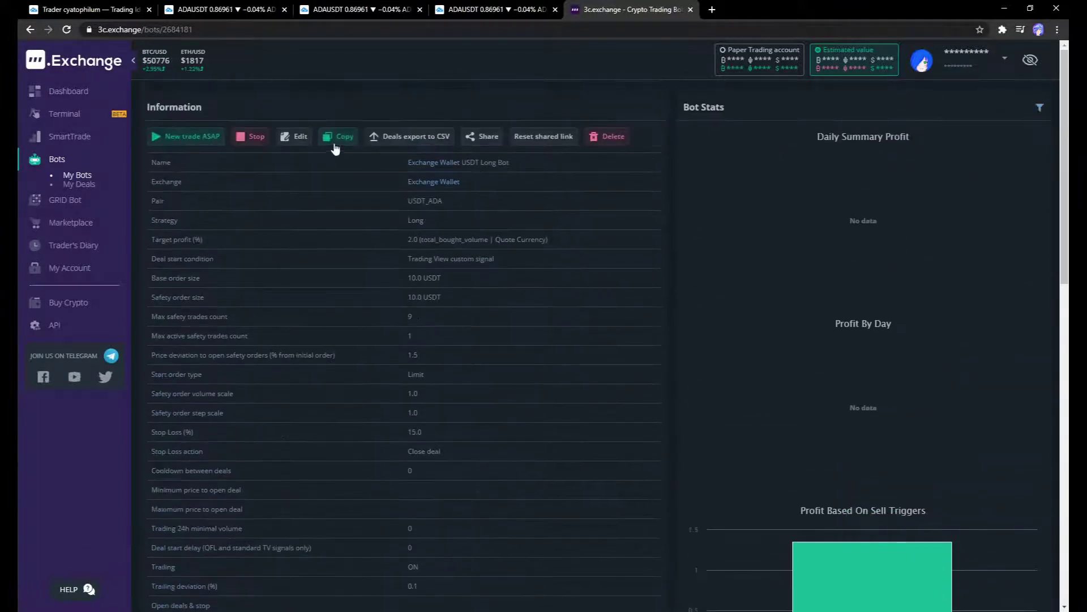
middle_click(302, 141)
scroll(661, 379, "down", 10)
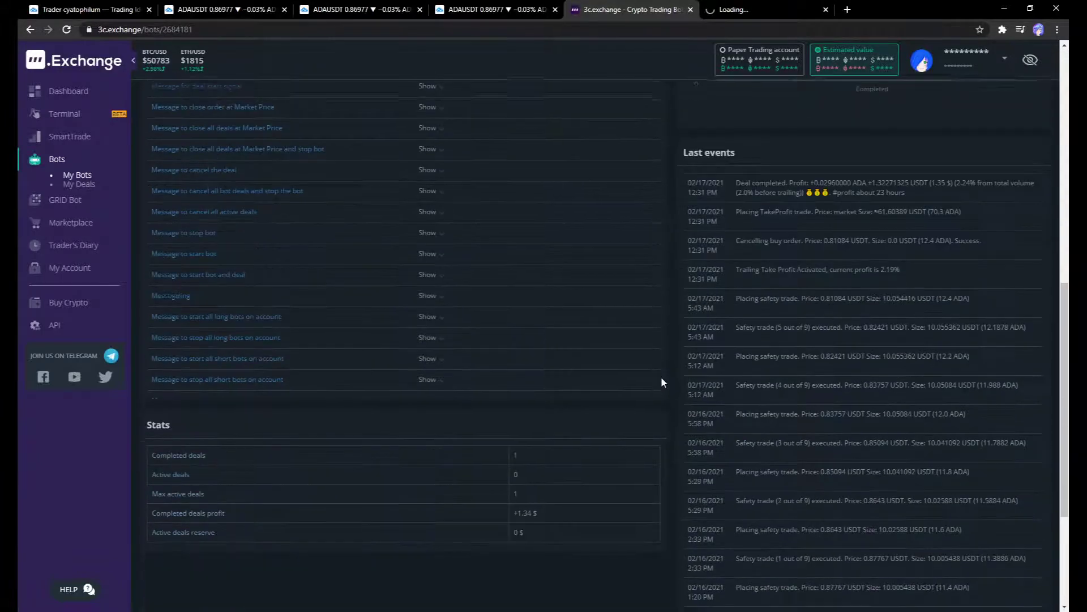
left_click(736, 8)
left_click(663, 7)
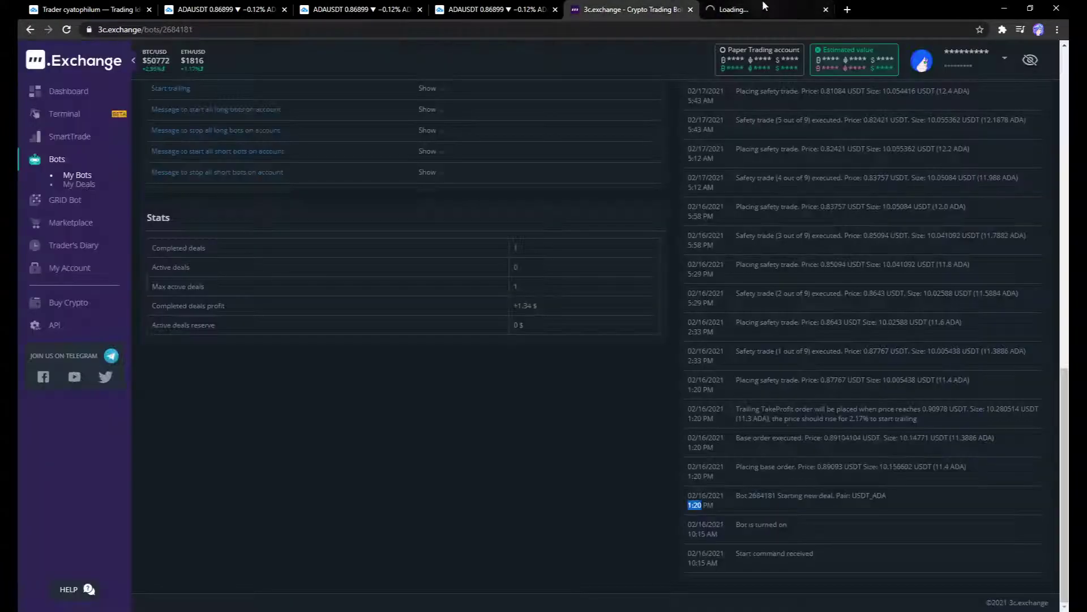
left_click(762, 7)
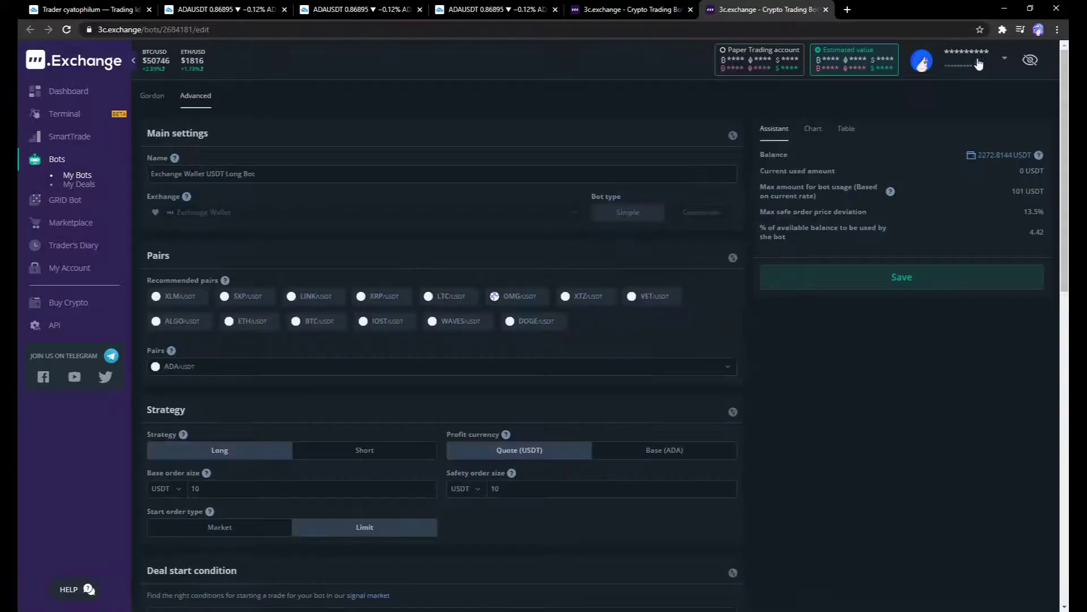
- Examine the bot's safety order settings, especially the max active safety trades count, against its placed safety trades in Last events
scroll(573, 341, "down", 3)
scroll(573, 338, "down", 10)
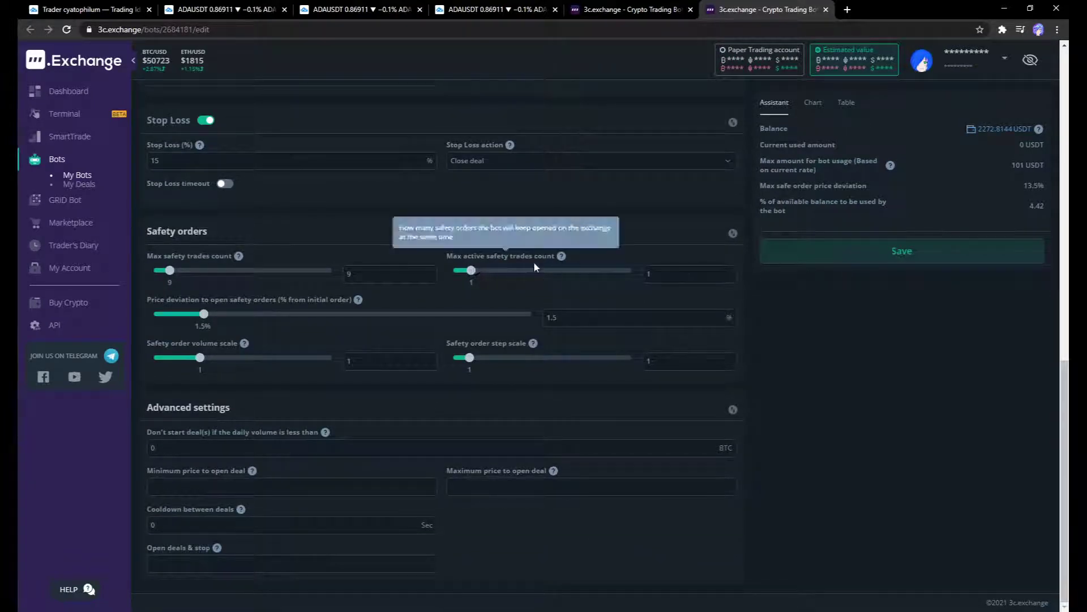
left_click(629, 9)
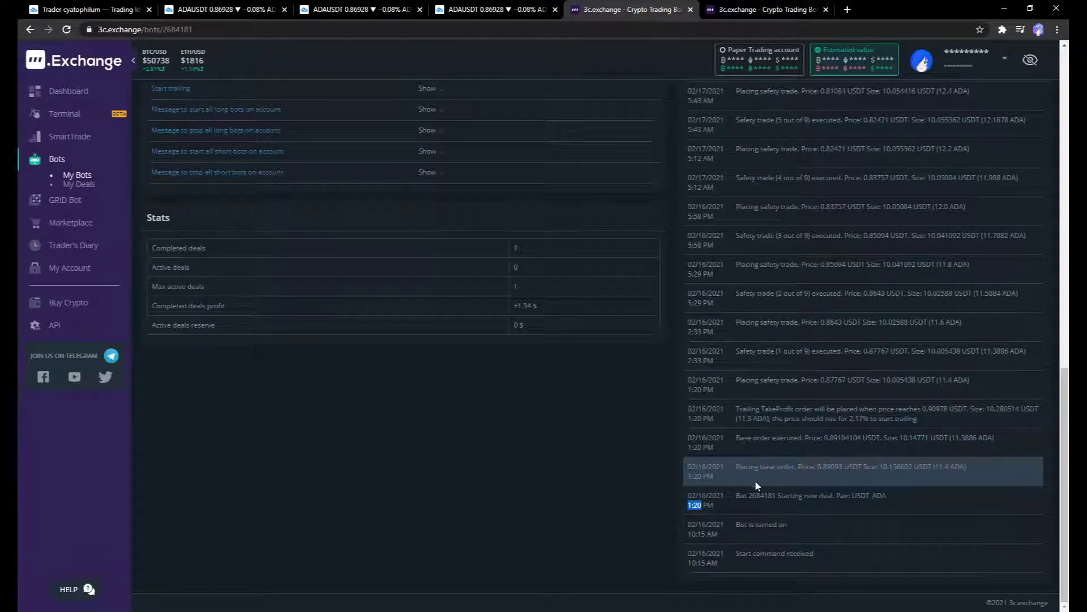
left_click(737, 9)
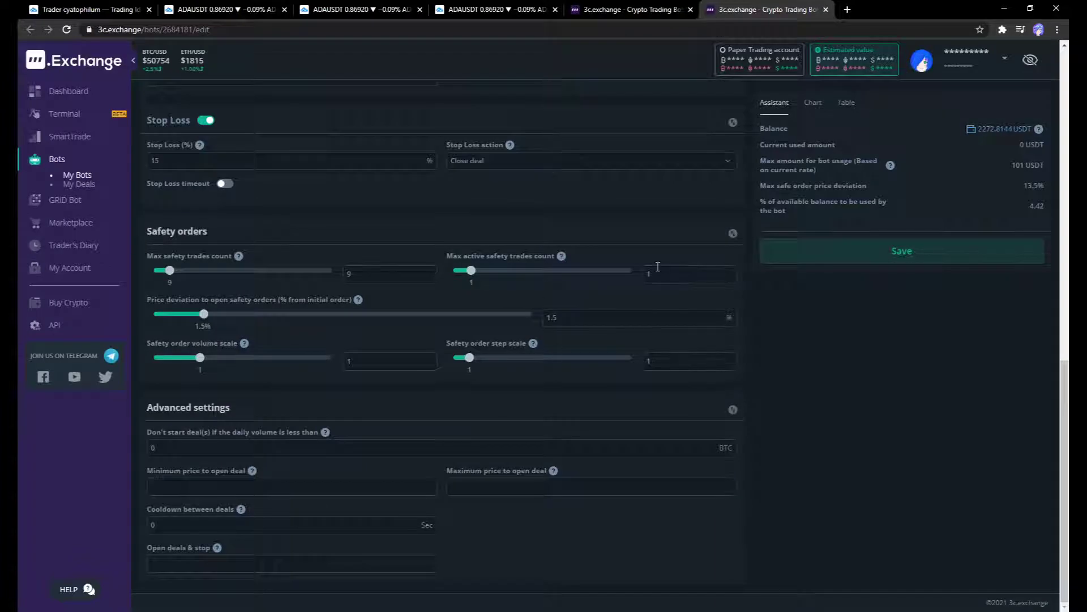
- Compare the first executed safety trade in the bot's Last events on 3c.exchange with TradingView's first Long DCA marker and Open Deal alerts
left_click(629, 9)
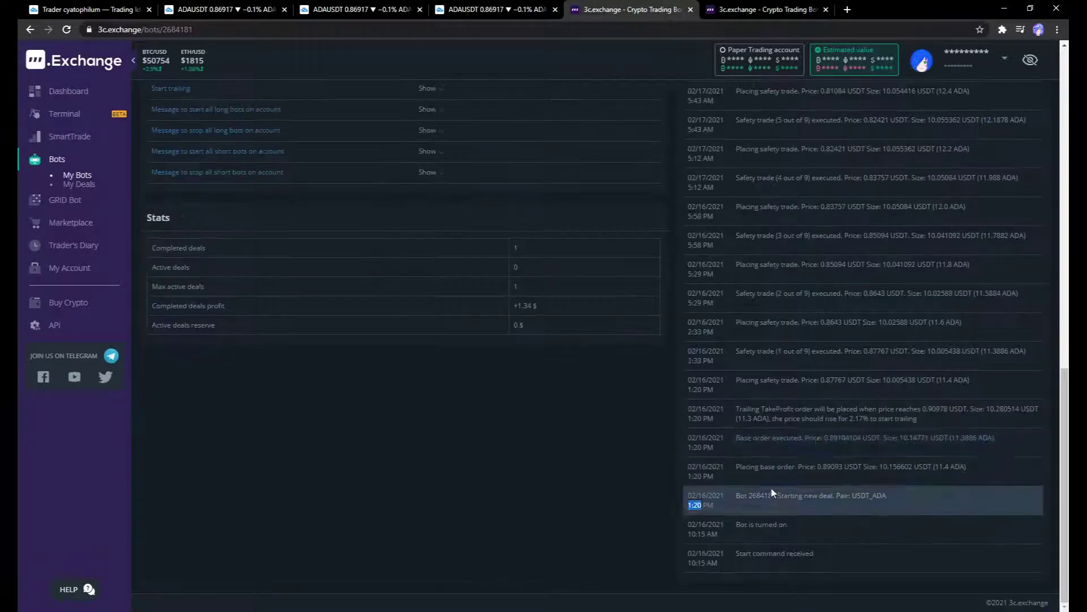
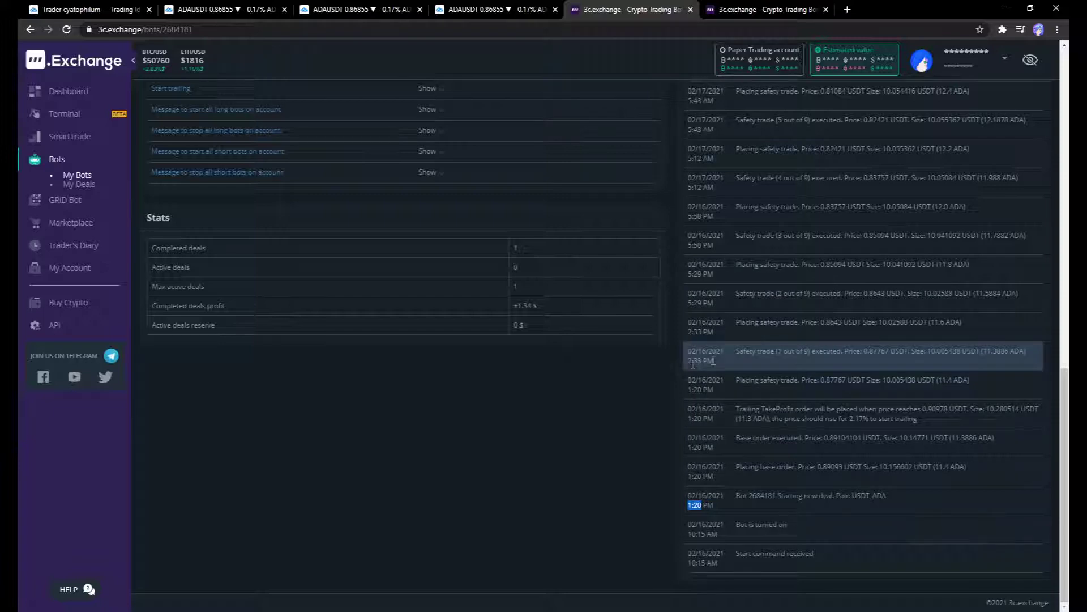
left_click(448, 9)
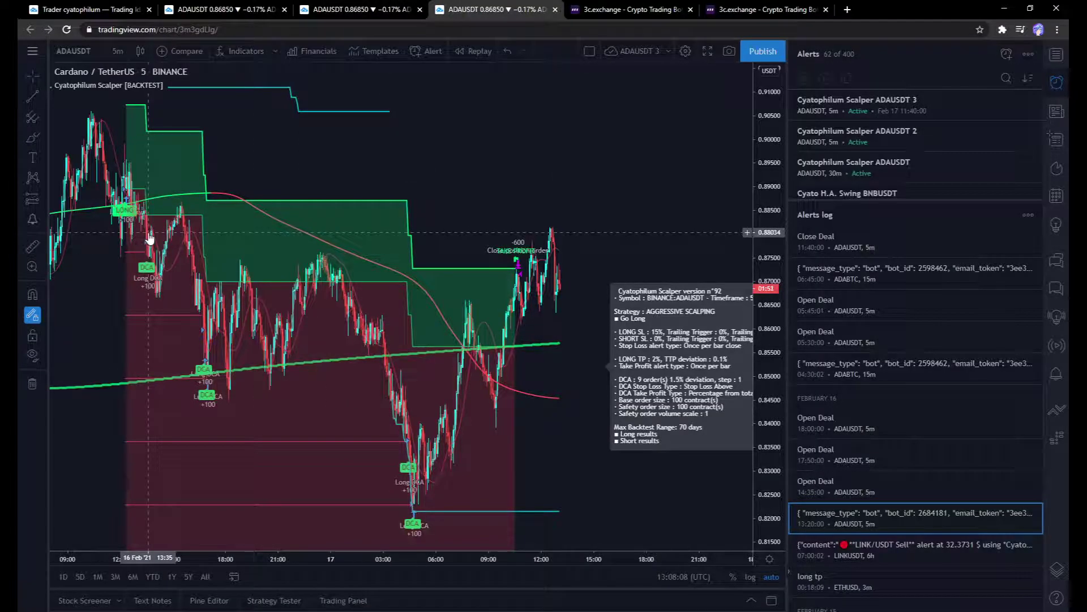
scroll(896, 515, "down", 1)
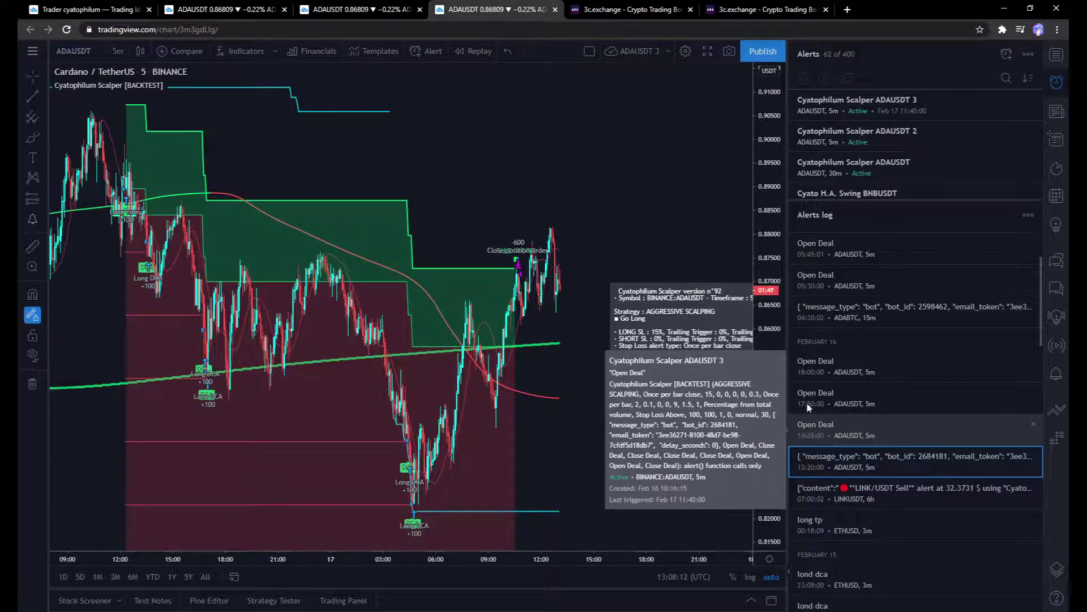
left_click(762, 9)
left_click(632, 7)
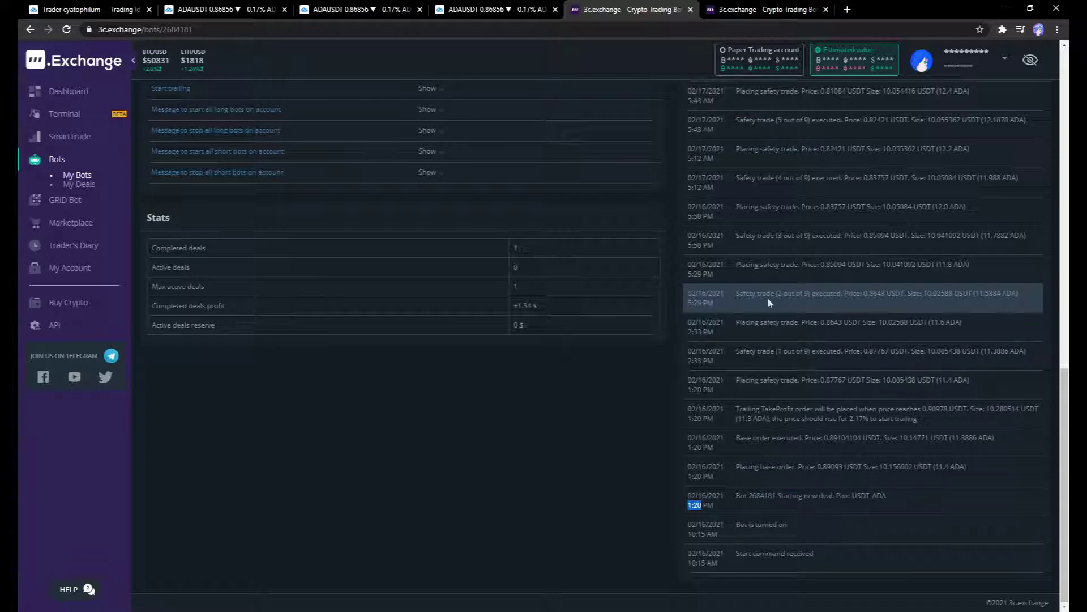
- Compare the second and third DCA entries on the TradingView chart with the matching executed safety trades on 3c.exchange
left_click(542, 7)
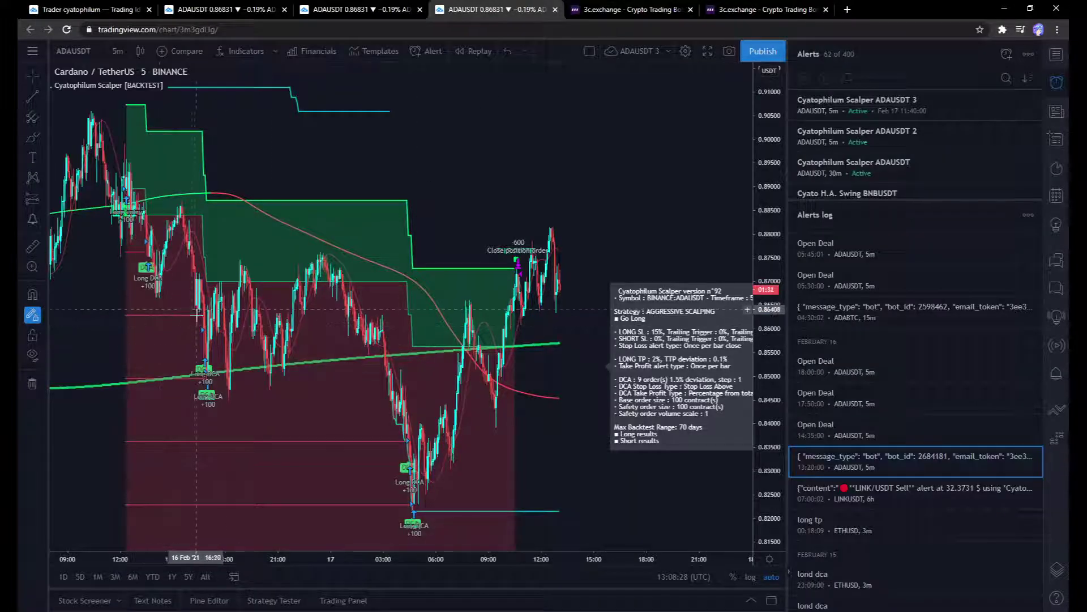
left_click(764, 6)
left_click(640, 9)
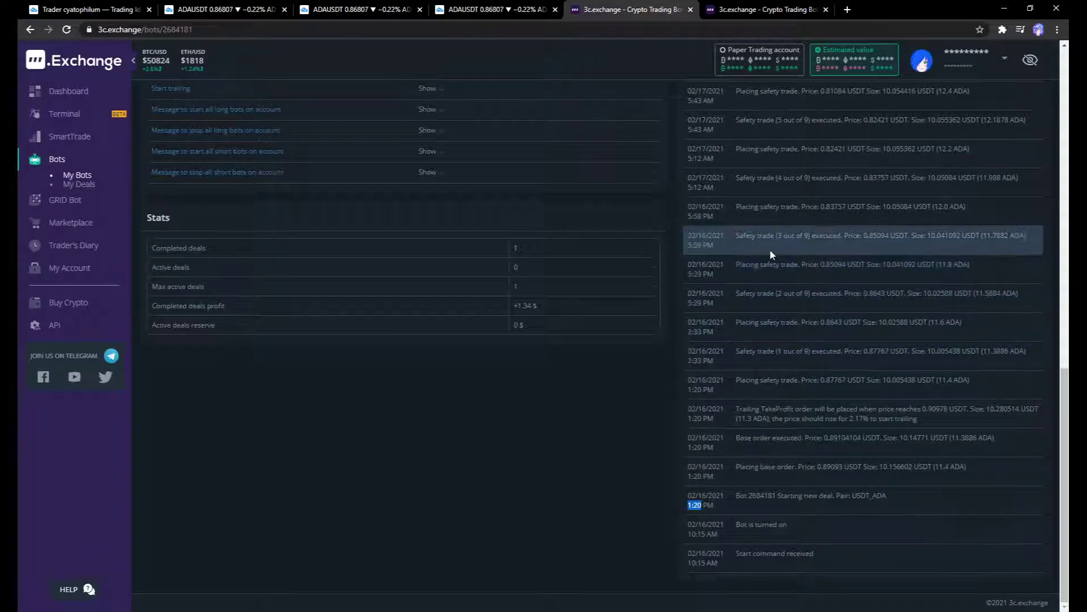
- Review the bot's Last events from the fourth safety trade up through the trailing take profit and the completed deal
scroll(762, 252, "up", 1)
scroll(770, 317, "up", 1)
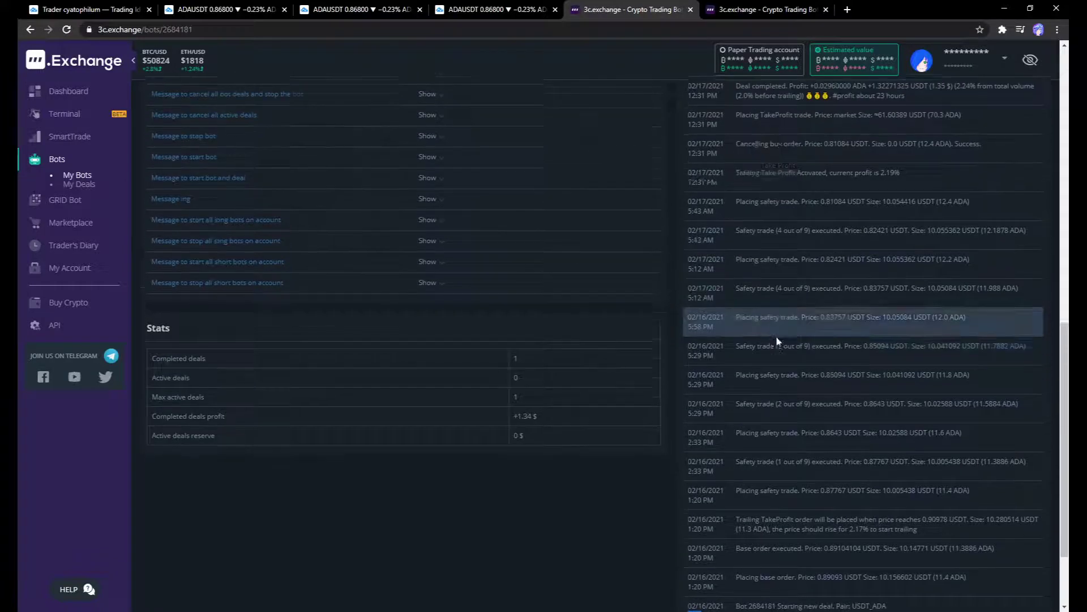
scroll(748, 360, "up", 1)
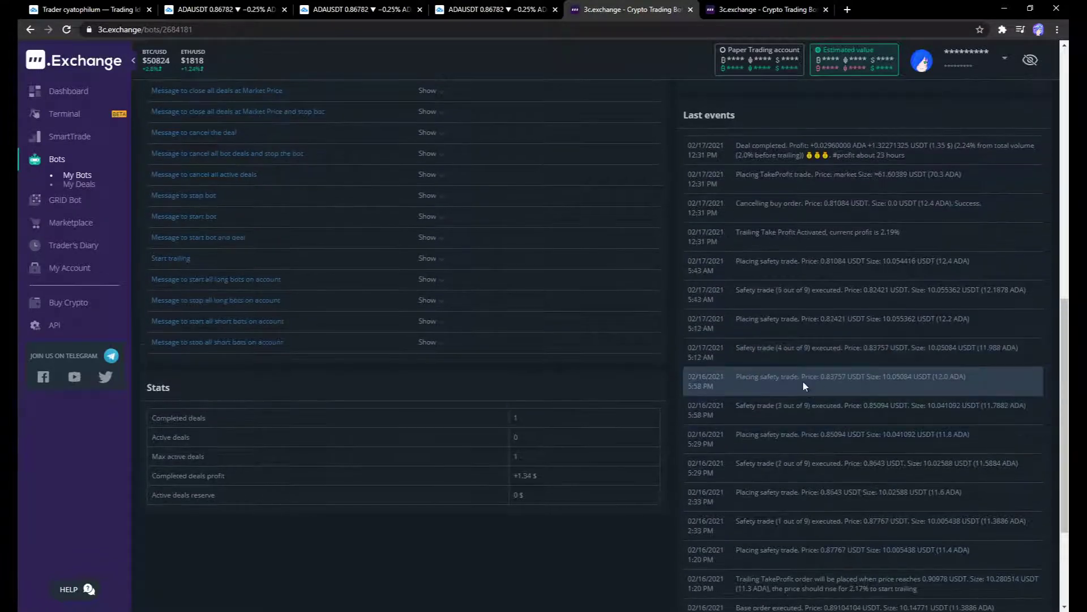
scroll(795, 363, "up", 1)
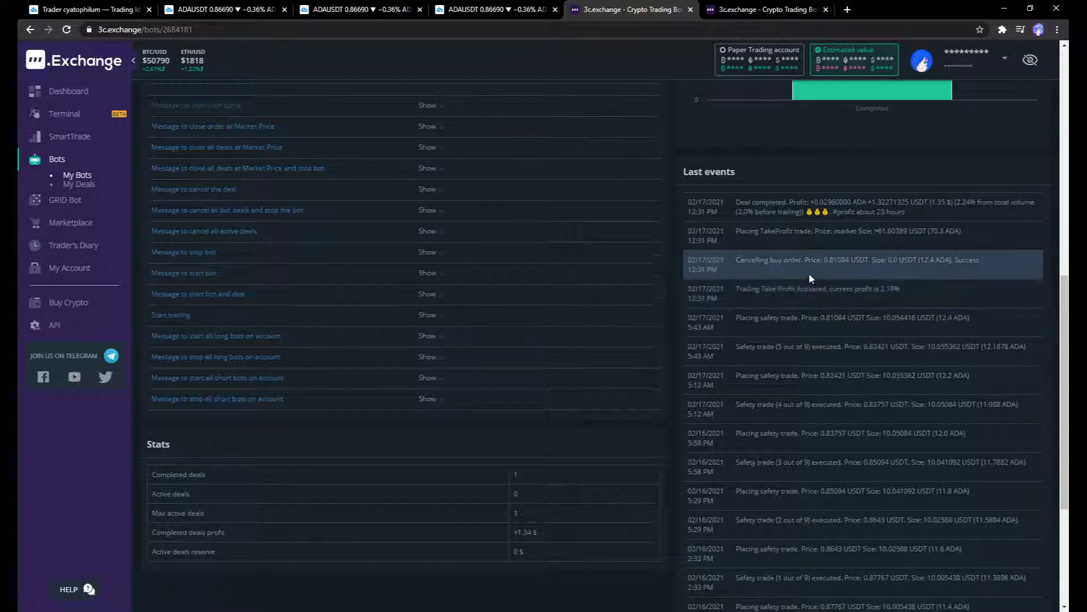
scroll(809, 273, "up", 1)
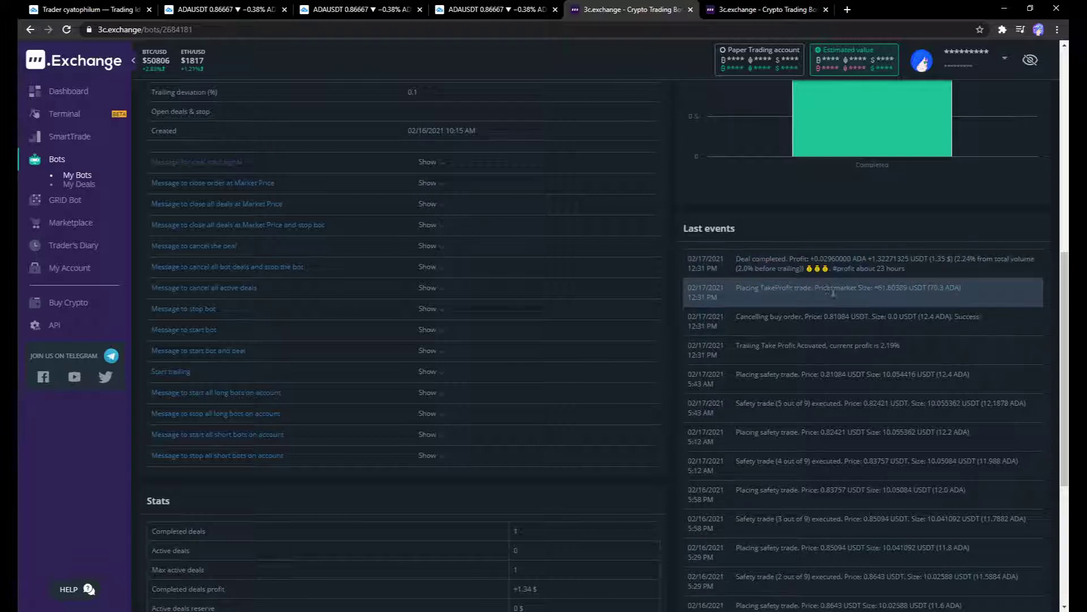
scroll(833, 292, "up", 1)
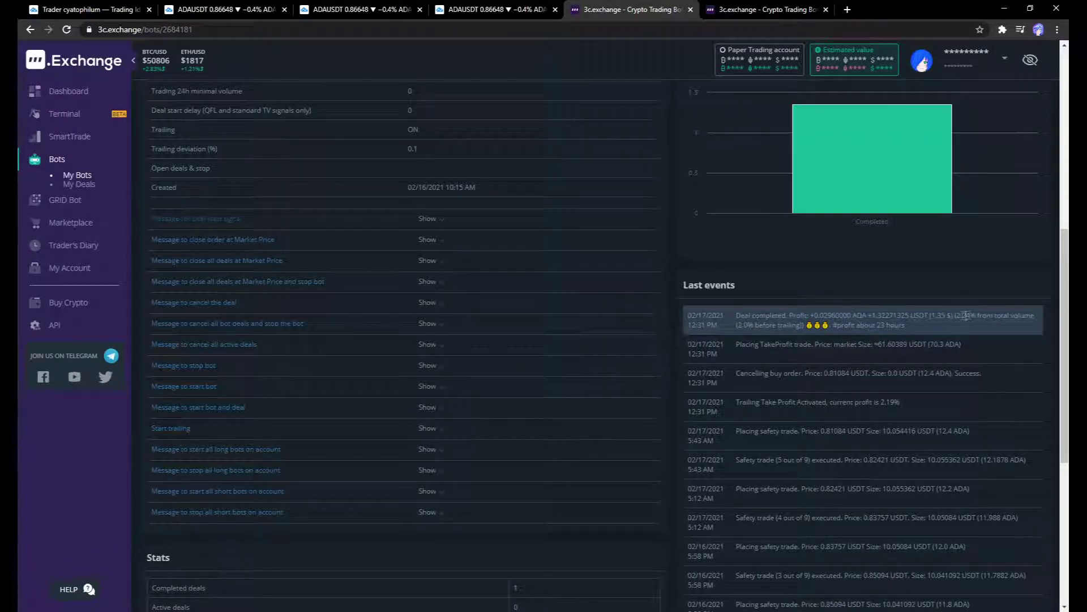
- Check the position close on the TradingView chart against the bot's completed deal event and sell trigger profit chart on 3c.exchange
left_click(532, 9)
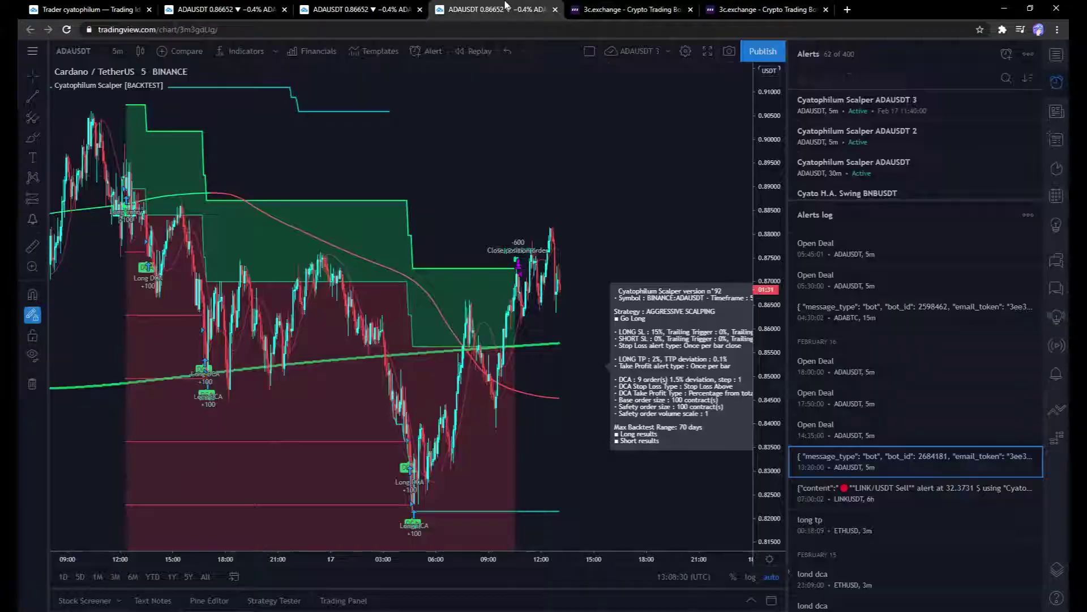
left_click(736, 9)
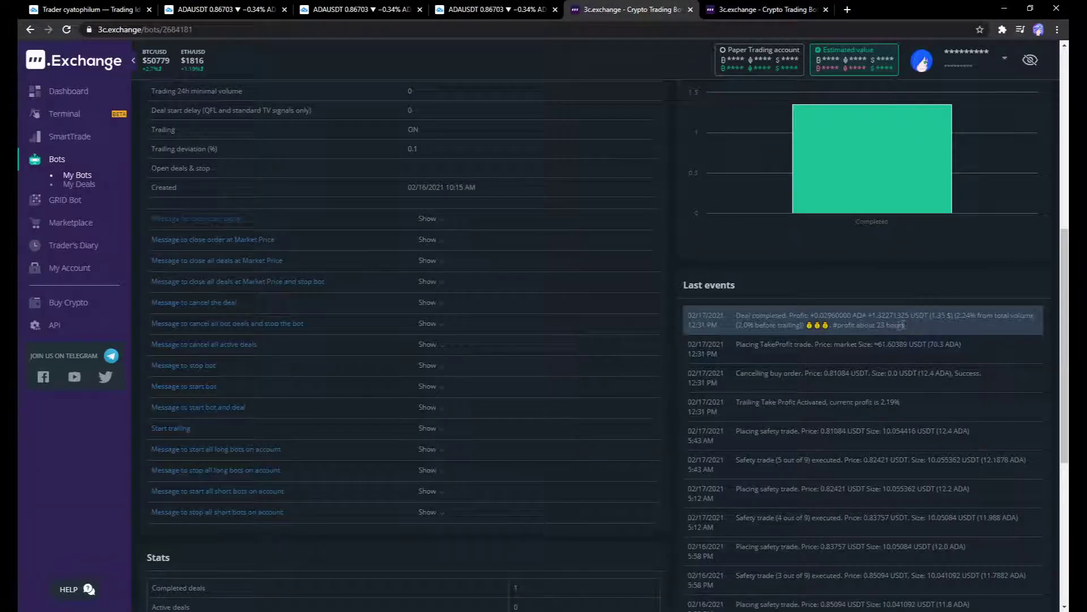
scroll(878, 318, "up", 3)
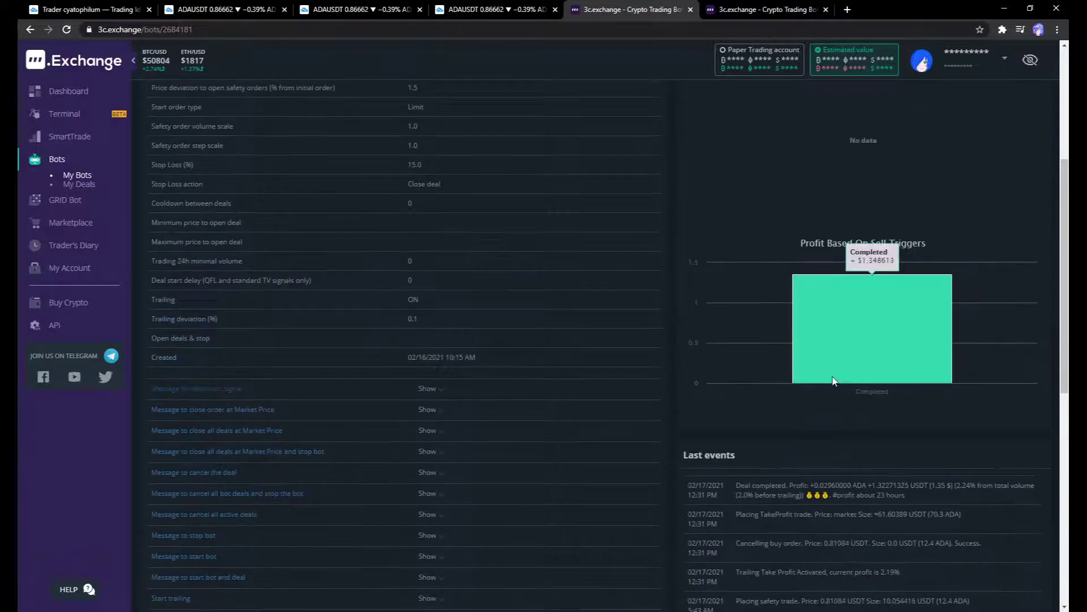
scroll(832, 377, "down", 3)
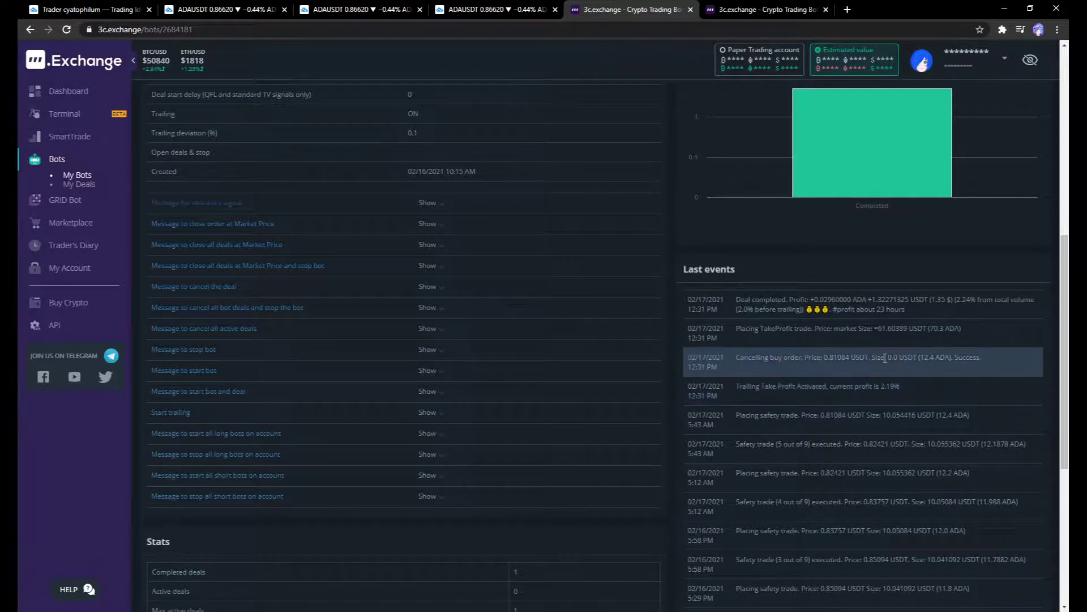
scroll(607, 200, "up", 3)
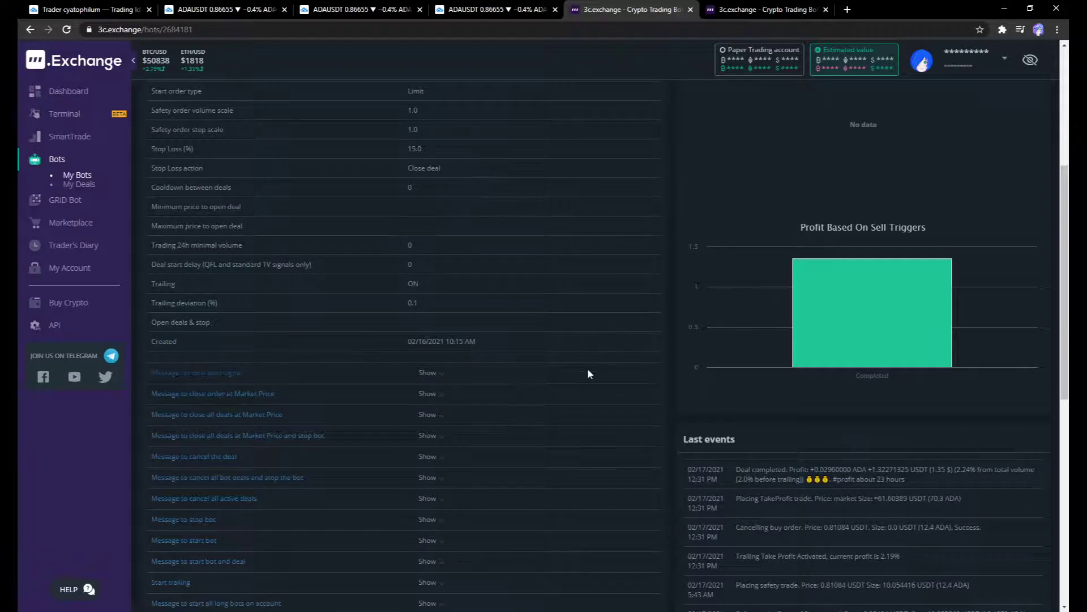
scroll(623, 369, "down", 2)
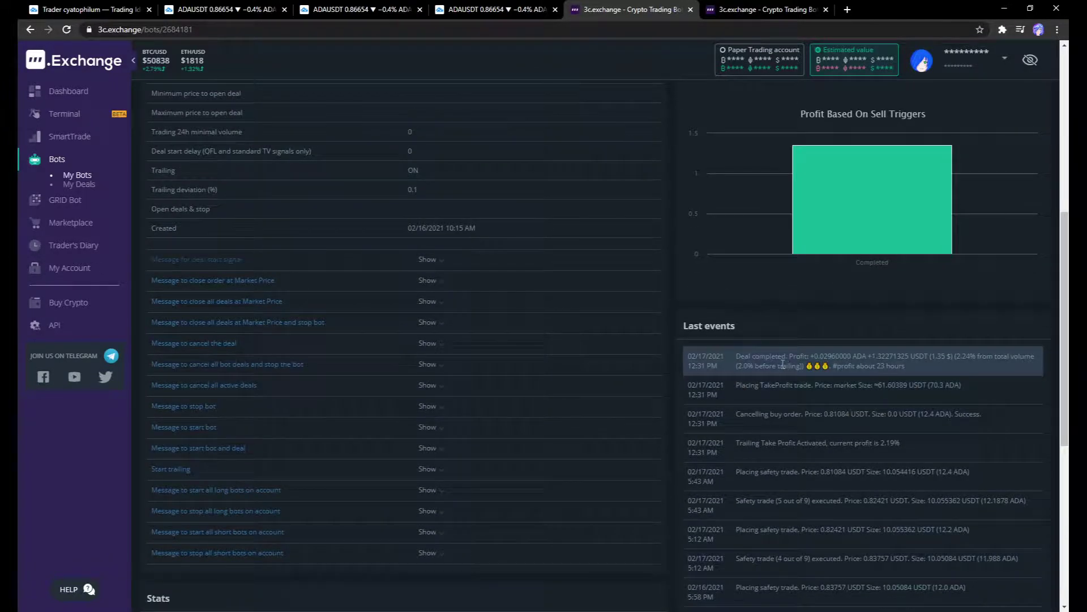